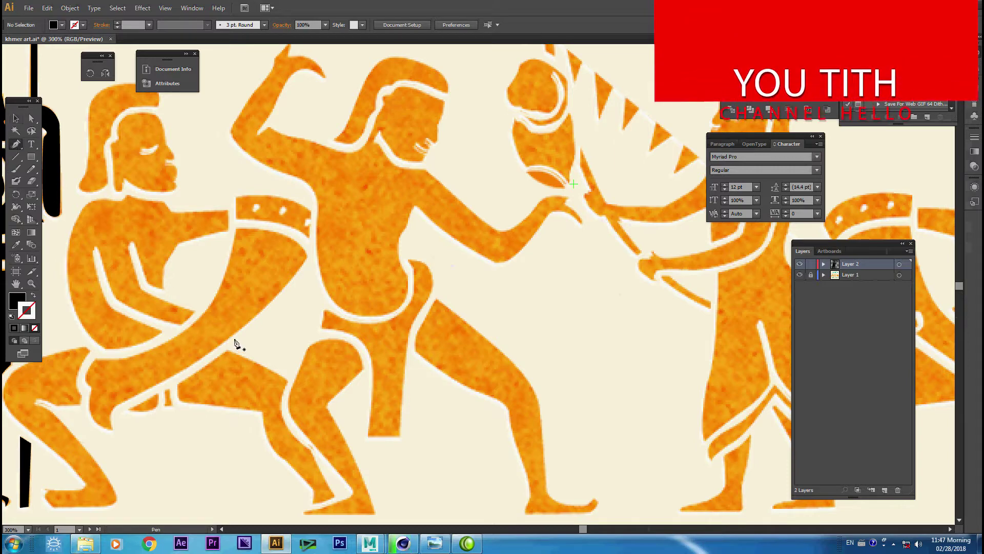
Start a Pen path along the central warrior's front foot and leg, with black stroke and no fill.
left_click(375, 514)
left_click(303, 514)
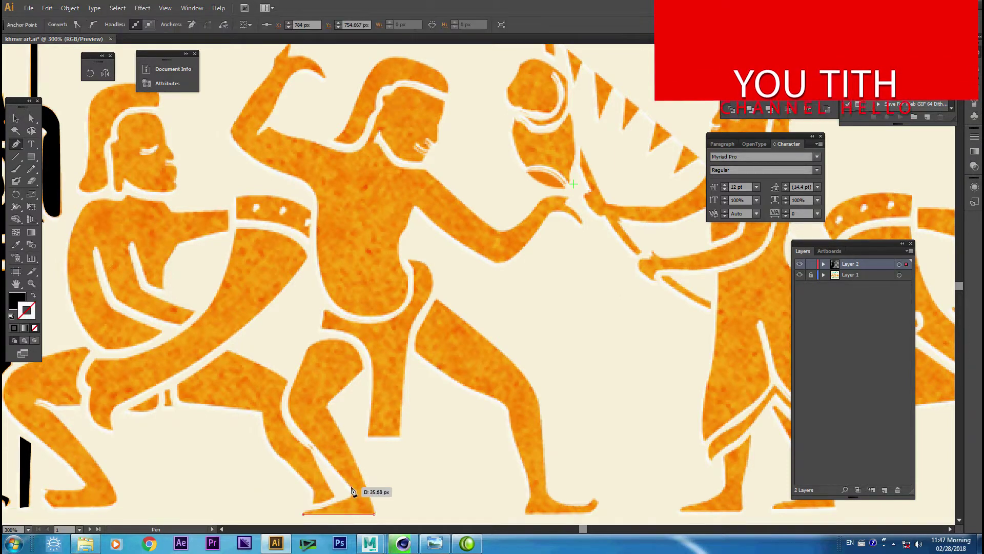
left_click_drag(351, 492, 347, 482)
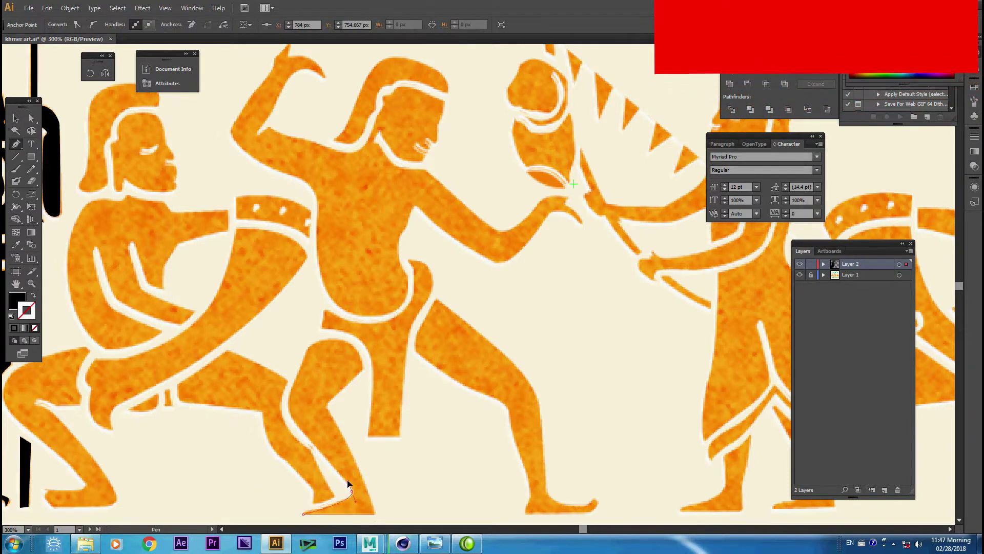
left_click(32, 296)
mouse_move(287, 403)
left_mouse_down()
mouse_move(310, 352)
mouse_move(367, 376)
mouse_move(334, 405)
left_mouse_up()
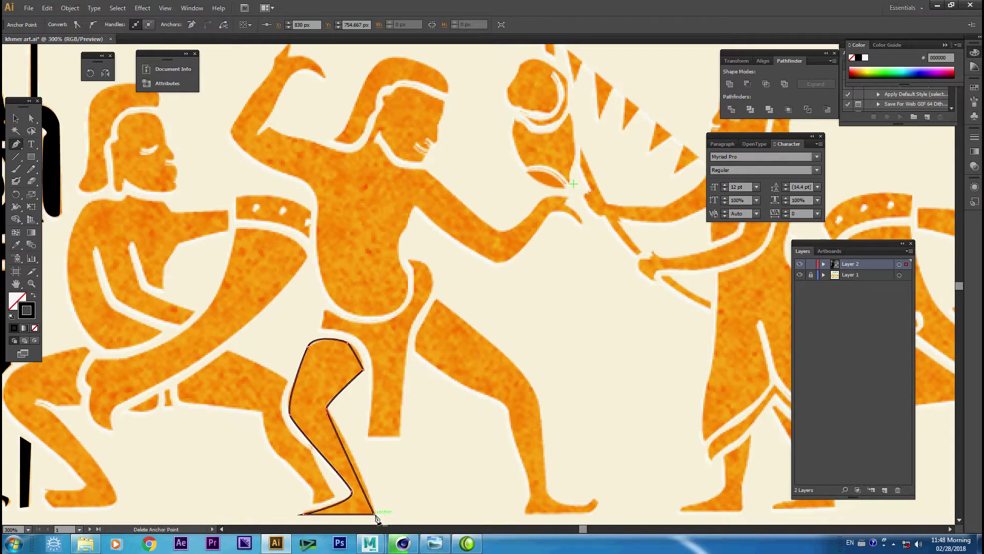
left_click(31, 118)
Zoom in and make the bottom-left foot corner a smooth point with a straight foot bottom.
key("ctrl+plus")
key("ctrl+plus")
scroll(409, 320, "down", 3)
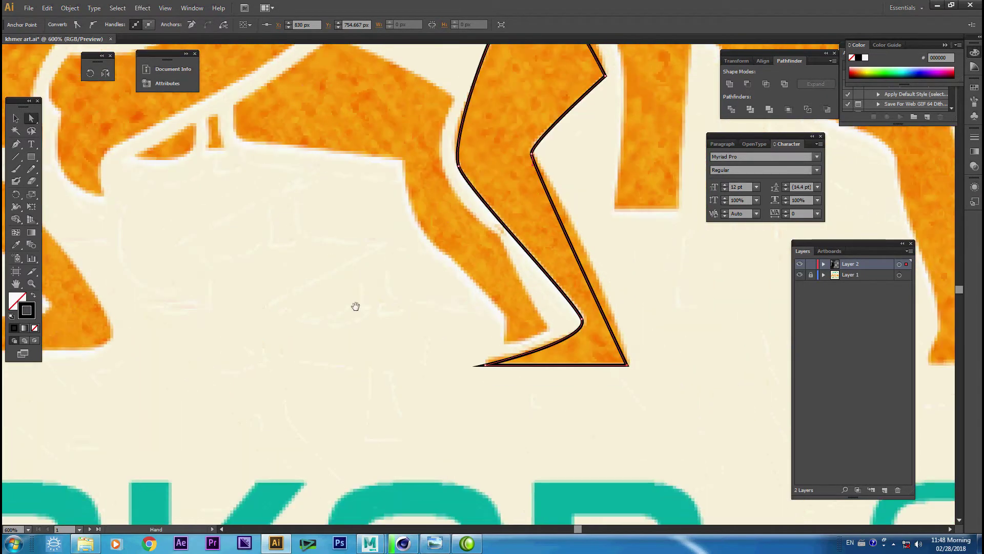
left_click_drag(354, 306, 322, 389)
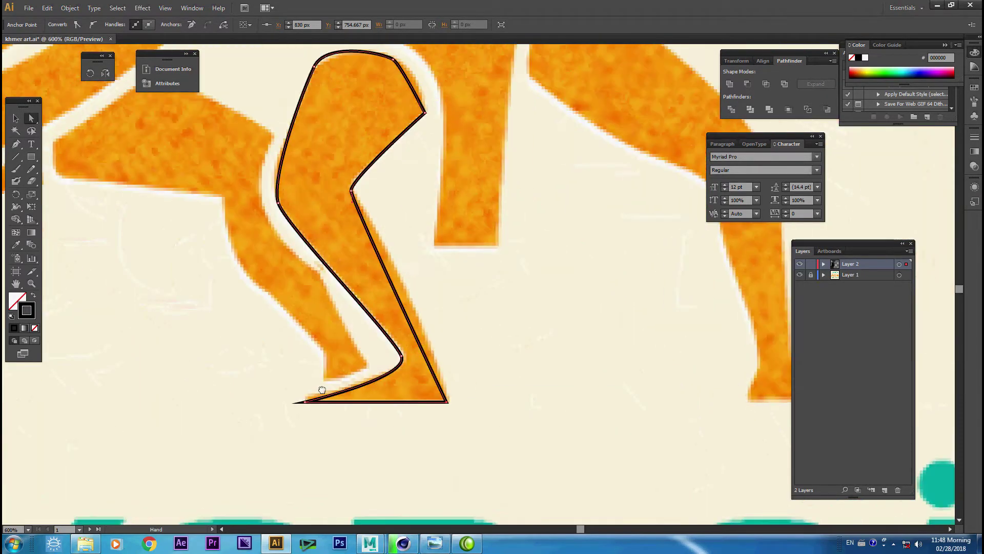
left_click(94, 25)
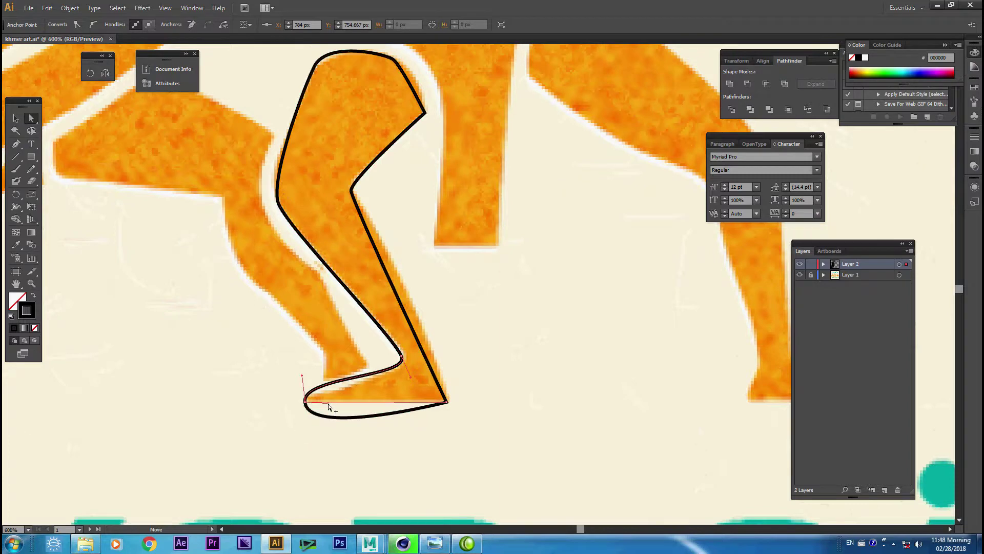
mouse_move(302, 375)
left_mouse_down()
mouse_move(362, 372)
mouse_move(371, 460)
mouse_move(396, 435)
left_mouse_up()
left_click_drag(336, 366, 336, 406)
Adjust the upper leg anchors so the outline rounds over the top of the thigh.
left_click(272, 325)
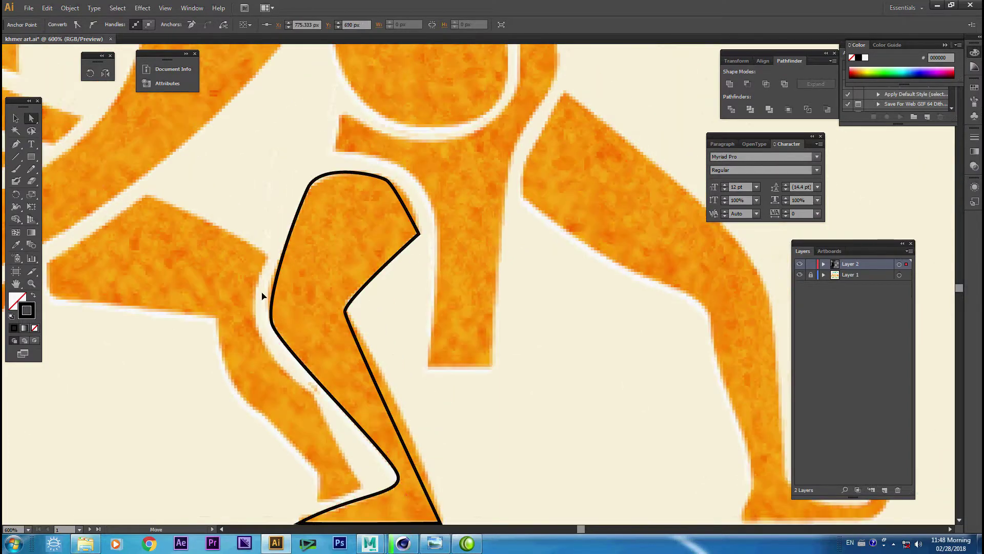
left_click_drag(306, 274, 267, 343)
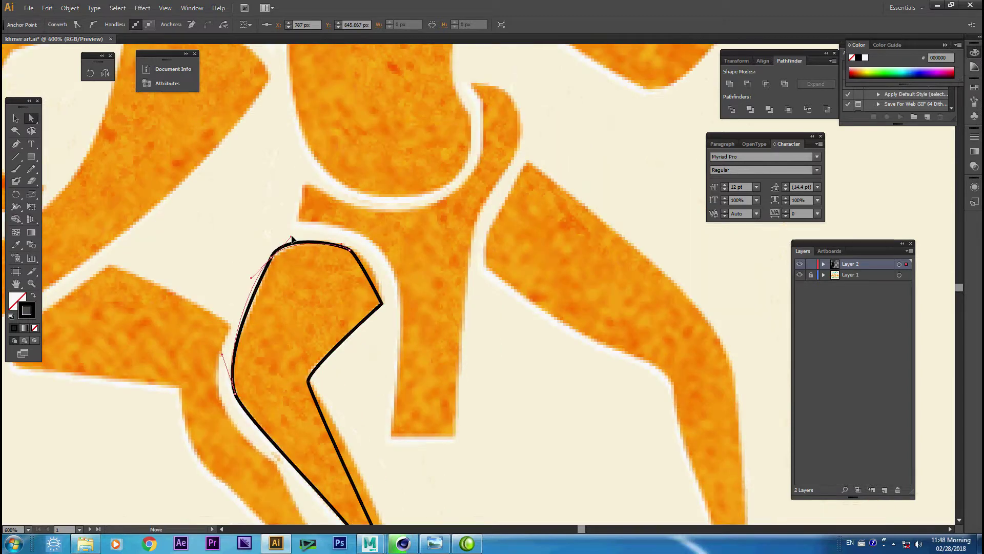
left_click_drag(281, 258, 282, 258)
left_click_drag(383, 305, 384, 306)
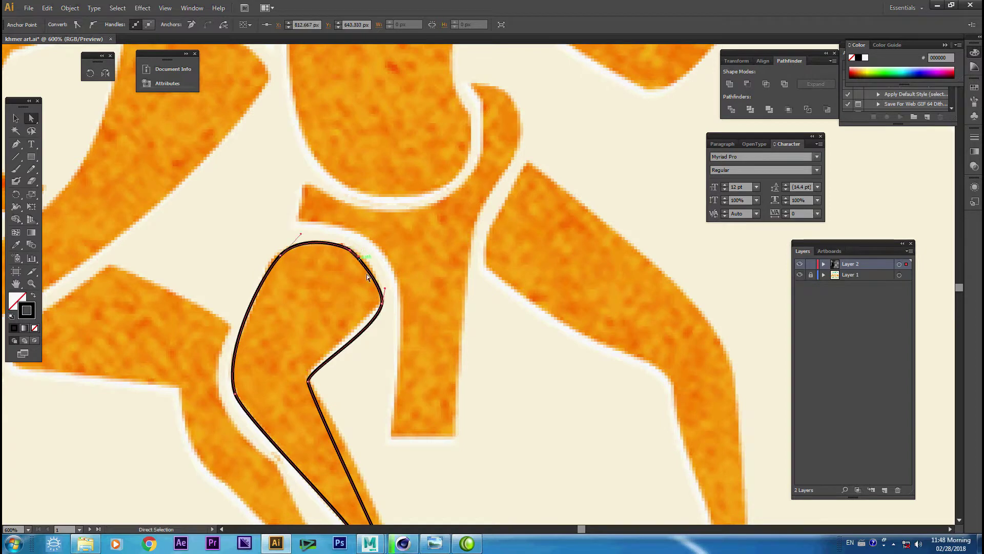
left_click_drag(323, 394, 309, 287)
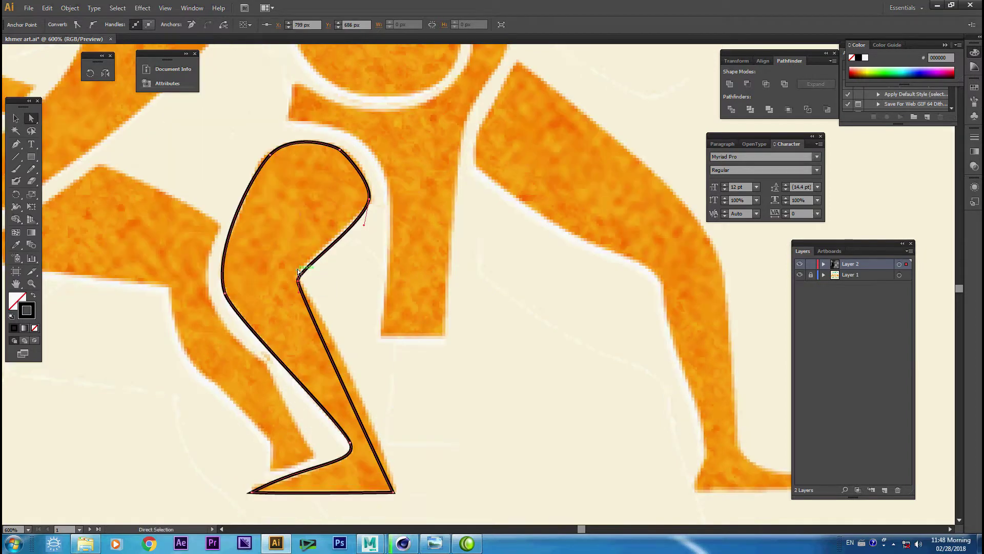
left_click_drag(350, 362, 332, 293)
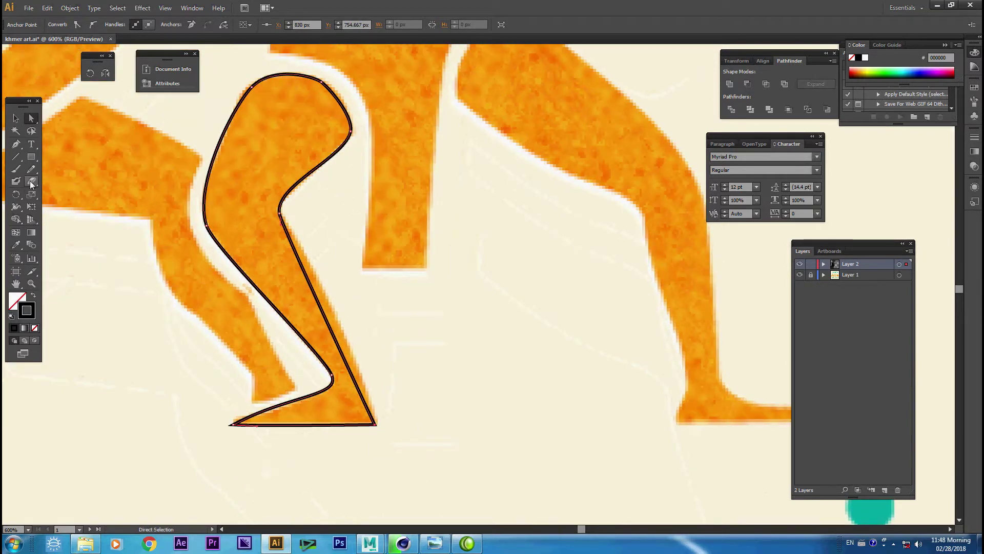
Close the leg outline at its start and reshape the heel corner into a smooth curve.
left_click(376, 427)
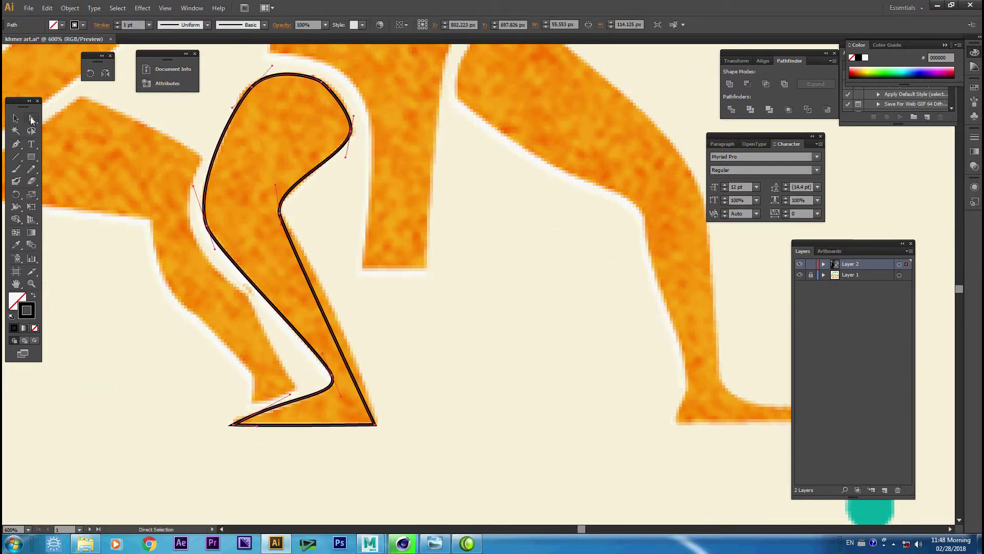
left_click(374, 425)
left_click(91, 25)
key("ctrl+z")
left_click(92, 24)
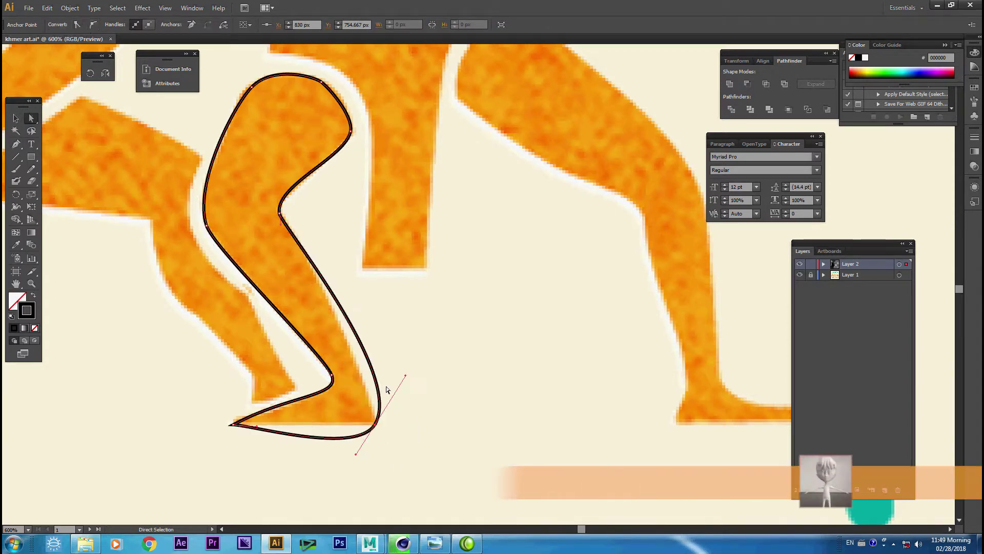
left_click_drag(432, 417, 374, 362)
mouse_move(338, 272)
left_mouse_down()
mouse_move(305, 342)
mouse_move(352, 307)
mouse_move(242, 374)
left_mouse_up()
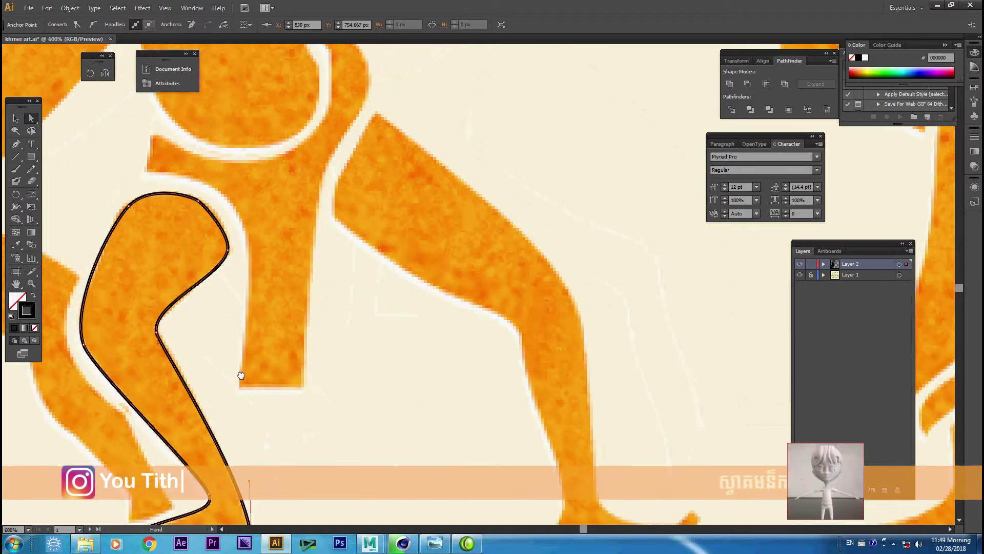
left_click_drag(479, 428, 349, 363)
left_click(16, 144)
scroll(351, 226, "up", 3)
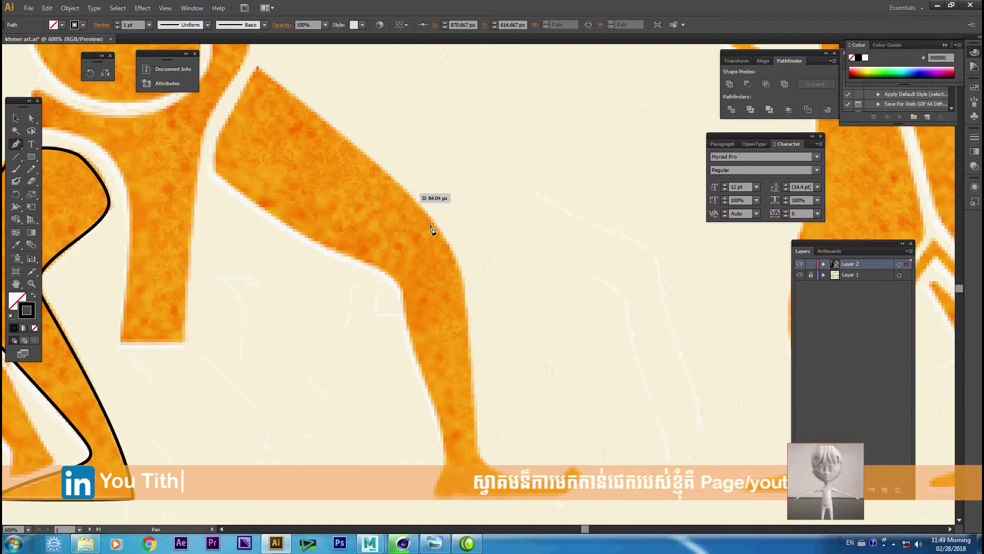
Trace a closed Pen outline around the right leg, from the knee down the foot and back up.
left_click_drag(454, 252, 469, 306)
left_click(478, 454)
left_click_drag(479, 460, 484, 464)
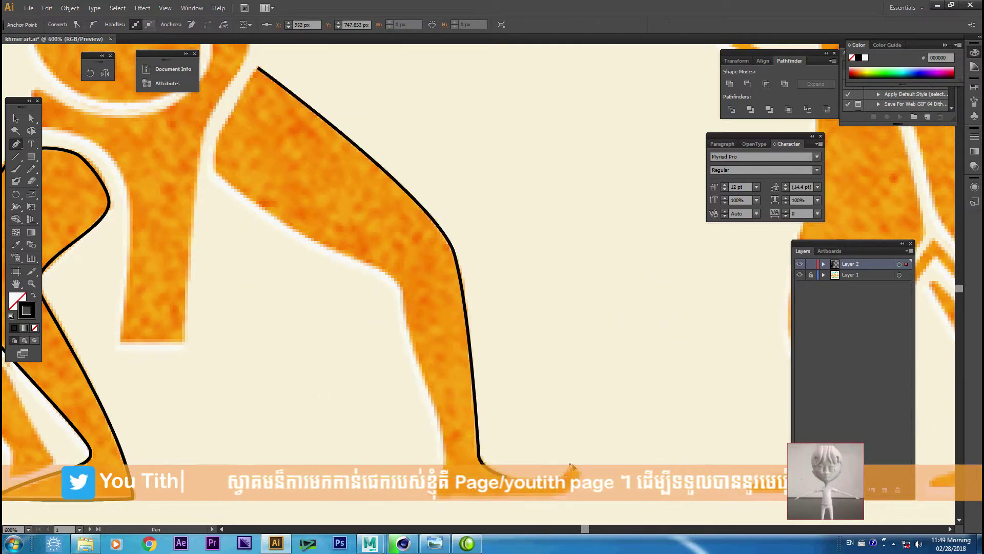
left_click_drag(570, 466, 555, 496)
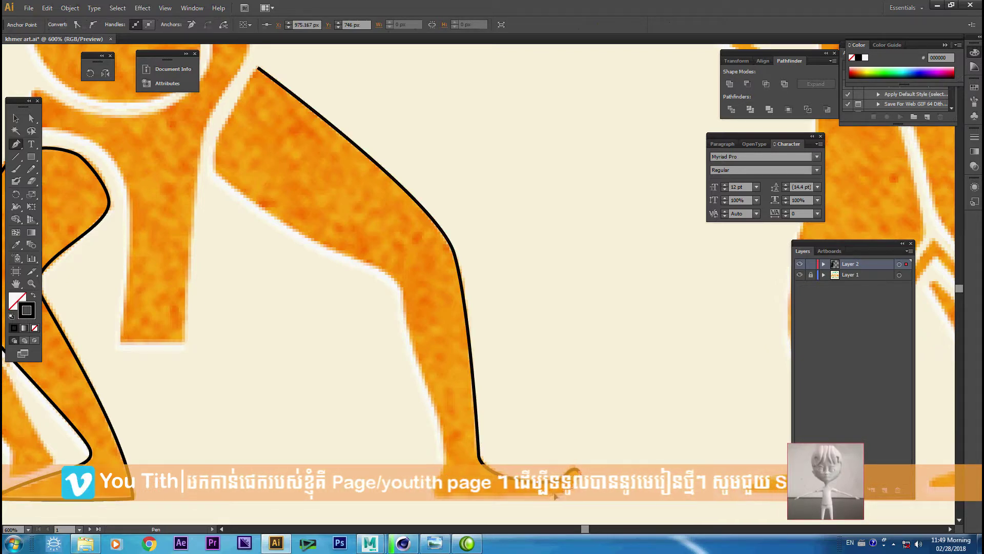
left_click_drag(434, 495, 450, 442)
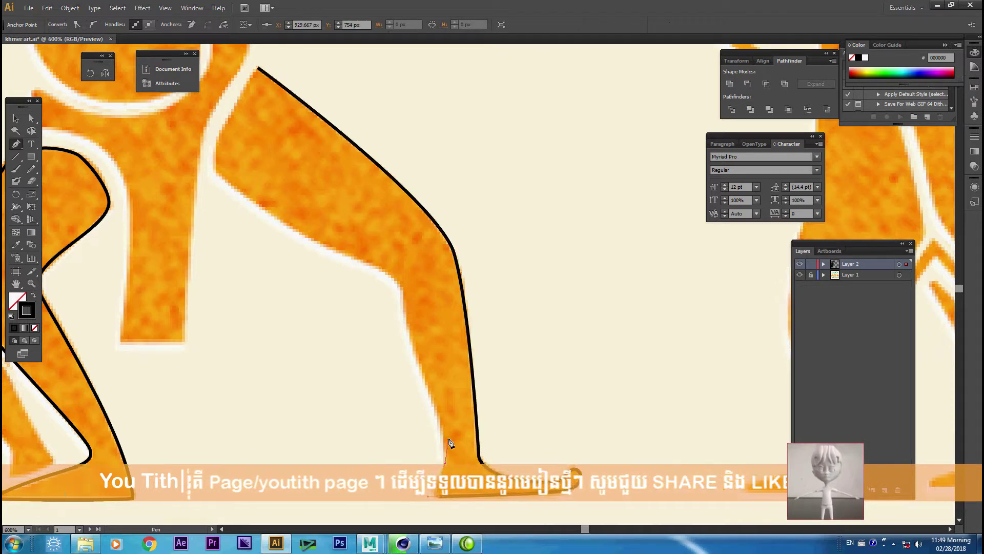
left_click_drag(402, 300, 401, 263)
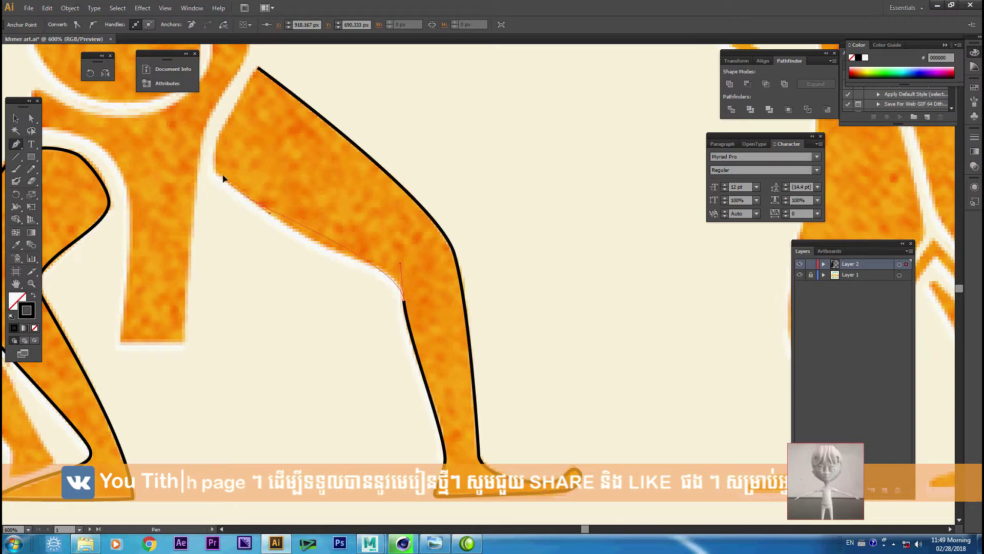
scroll(224, 178, "up", 3)
left_click_drag(231, 296, 201, 257)
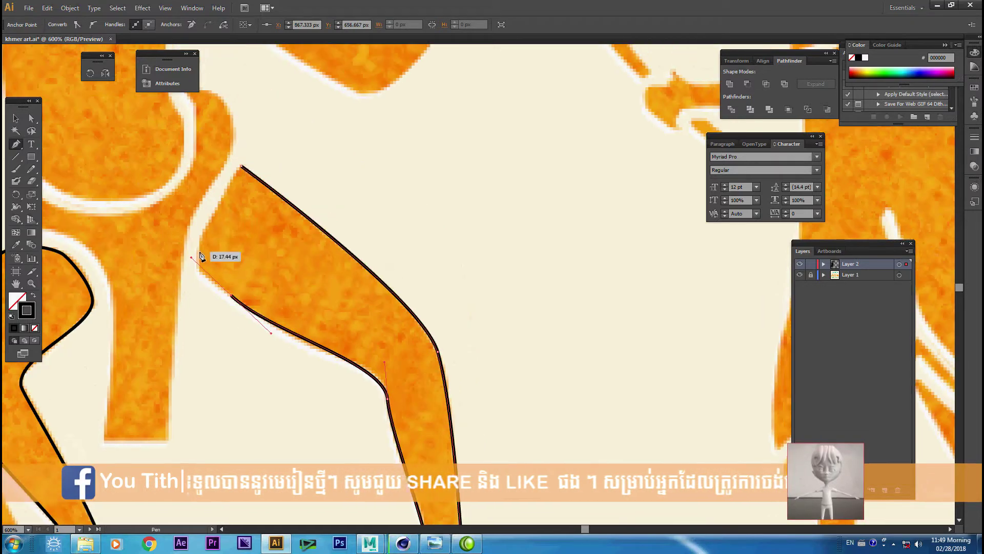
left_click(195, 266)
left_click(242, 166)
Reshape the leg outline's lower-left edge, knee curve and thigh anchor to fit the orange leg.
key("a")
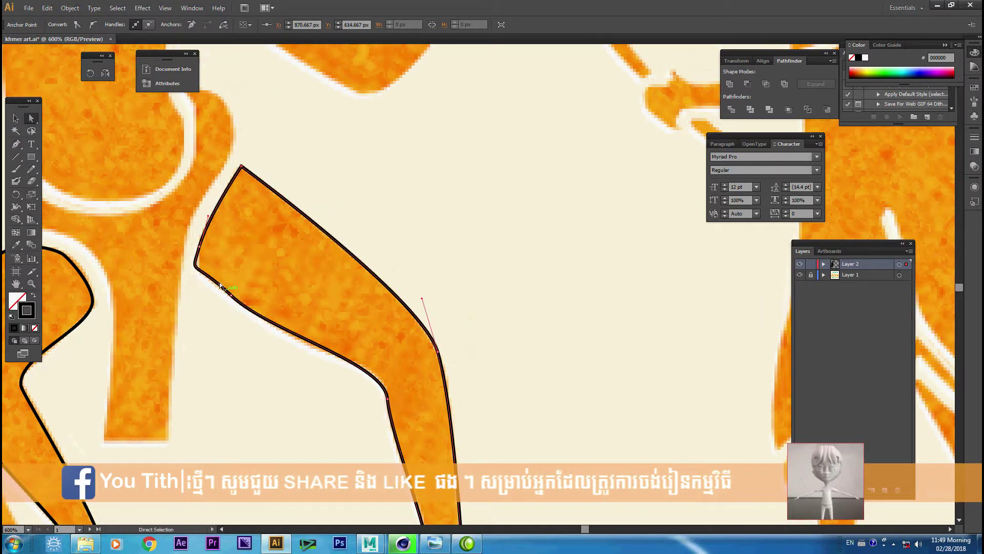
left_click_drag(237, 306, 231, 296)
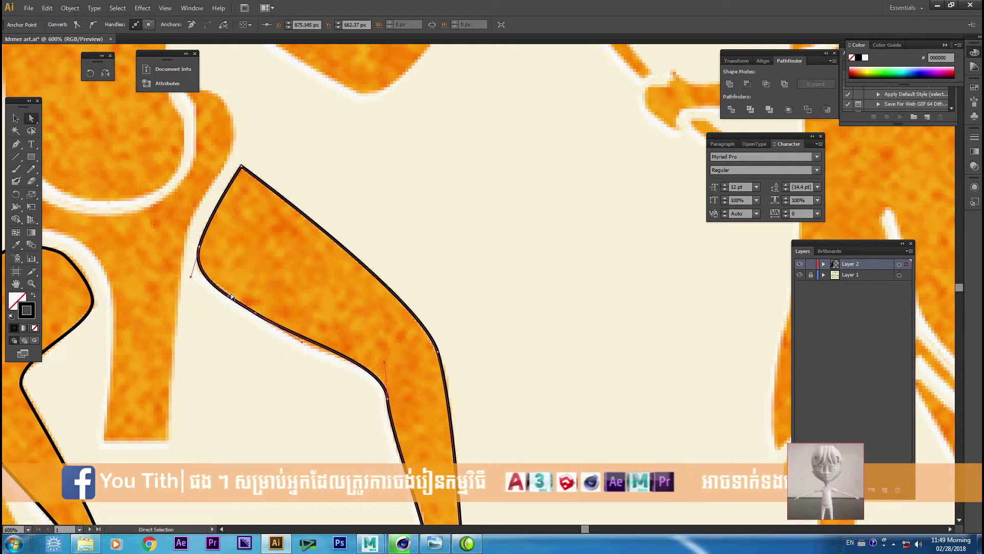
scroll(231, 296, "down", 5)
scroll(231, 295, "right", 3)
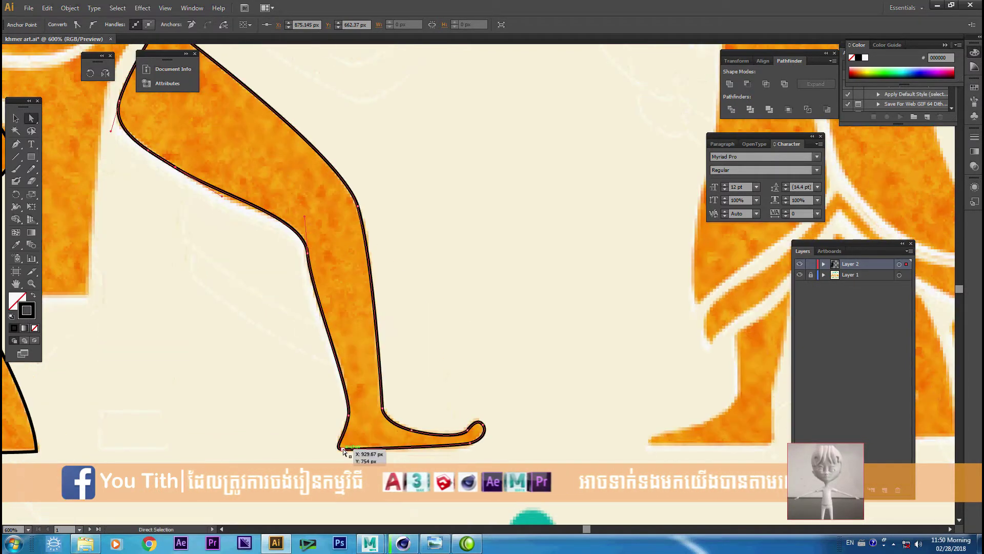
scroll(344, 451, "up", 5)
scroll(344, 451, "left", 4)
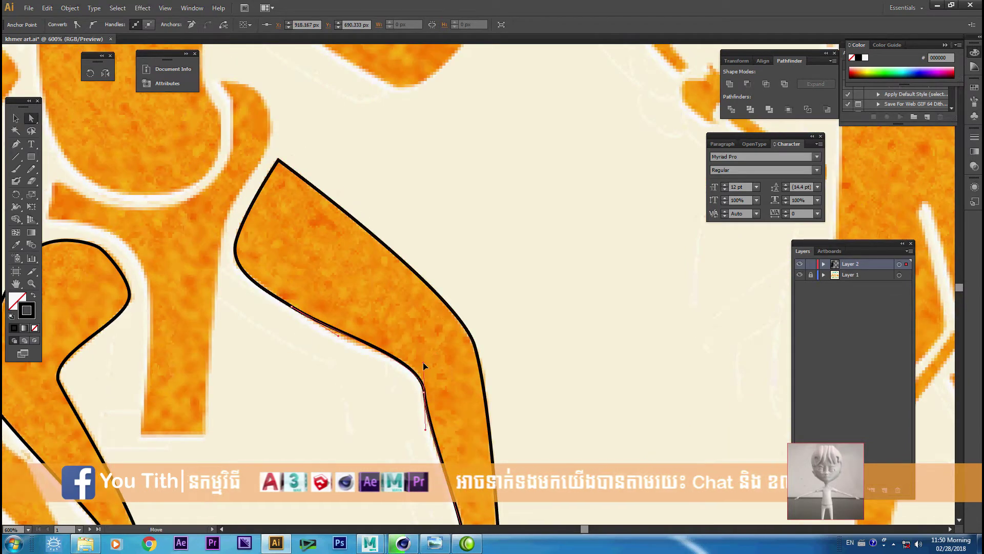
left_click_drag(423, 363, 418, 352)
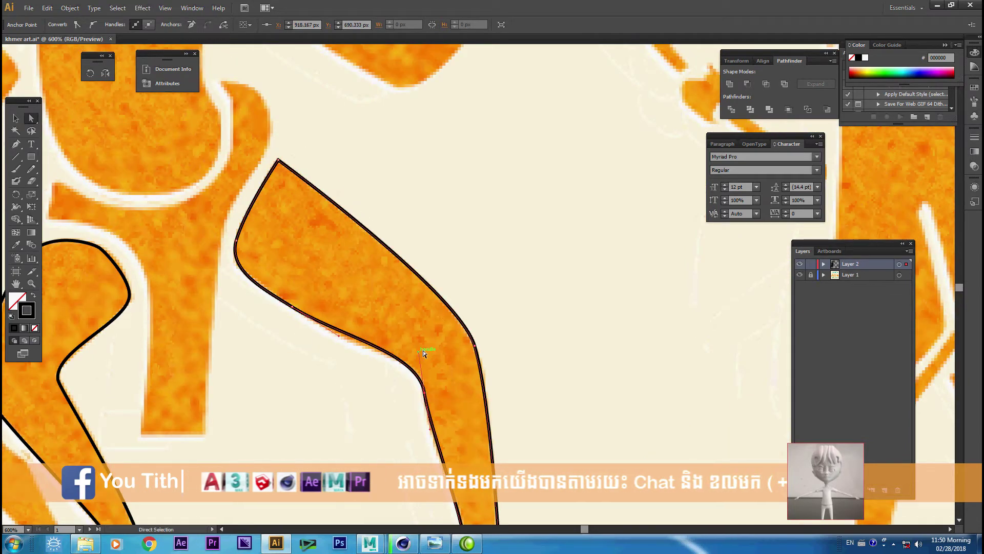
left_click(292, 308)
left_click_drag(292, 313, 289, 307)
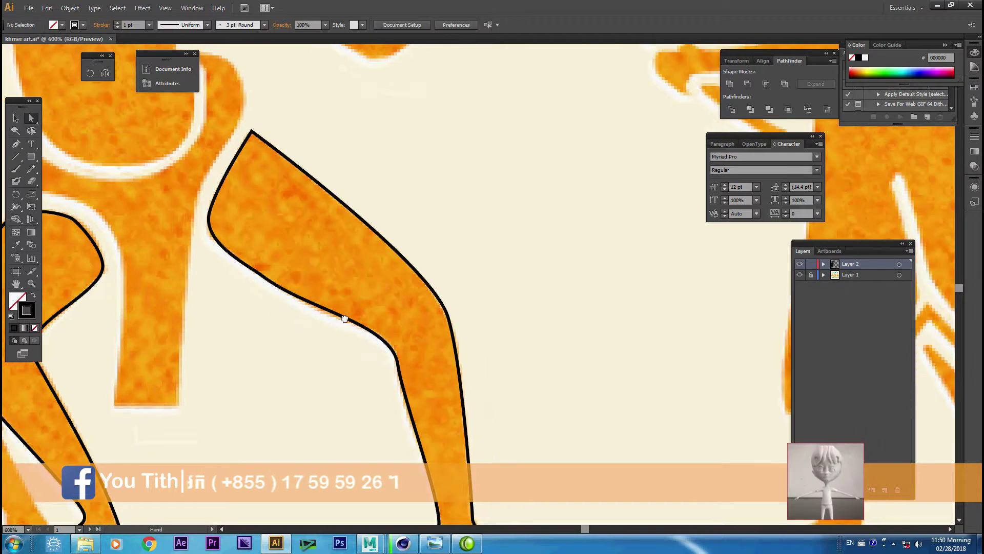
Reshape the inner top corner of the leg outline and its handle, then deselect the leg.
scroll(274, 297, "up", 2)
left_click(440, 275)
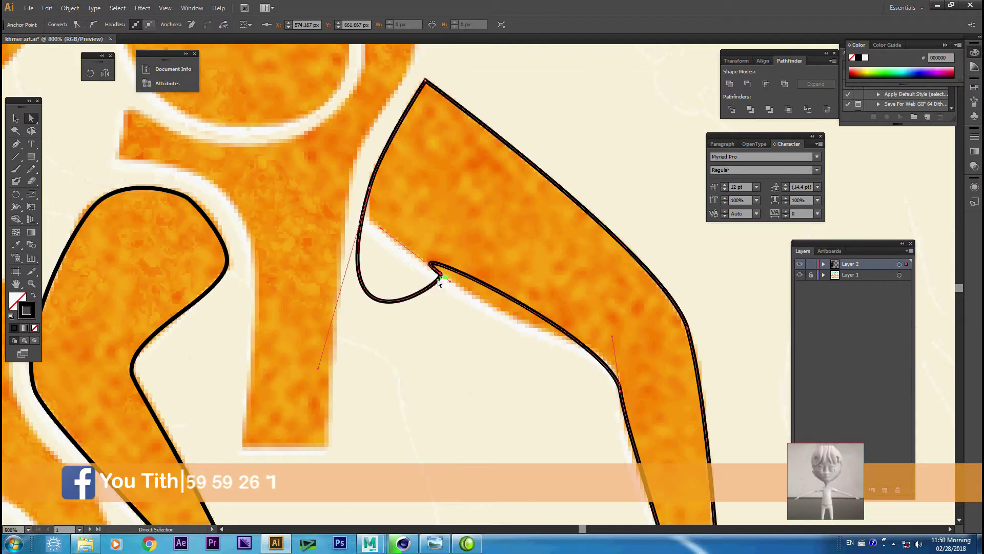
mouse_move(441, 272)
left_mouse_down()
mouse_move(494, 327)
mouse_move(500, 314)
left_mouse_up()
left_click(499, 322)
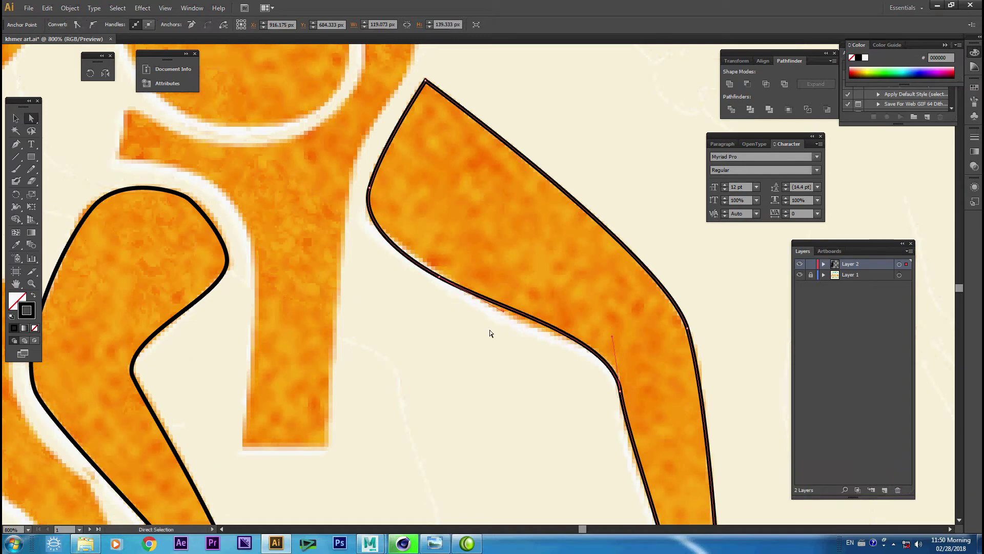
left_click(440, 277)
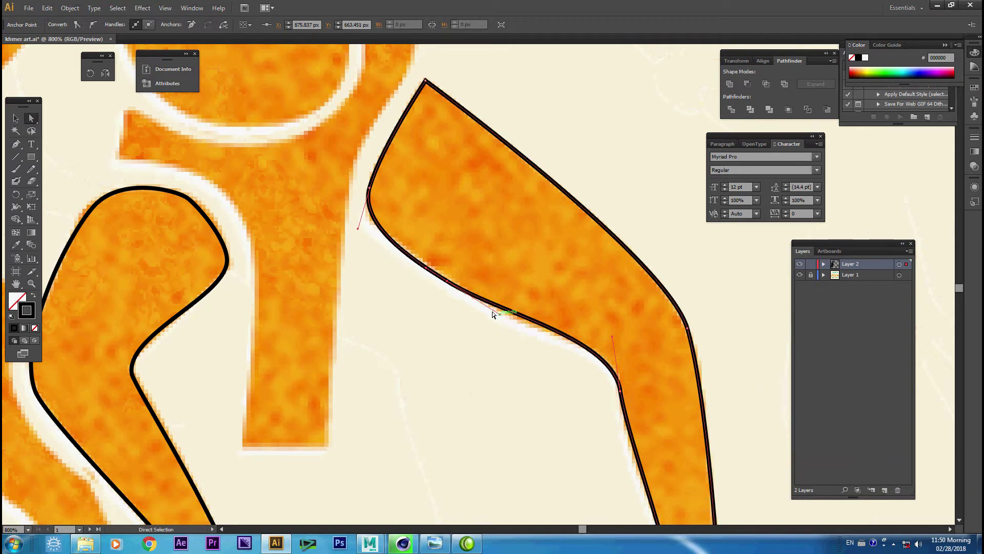
scroll(334, 280, "up", 1)
left_click(326, 261, "alt")
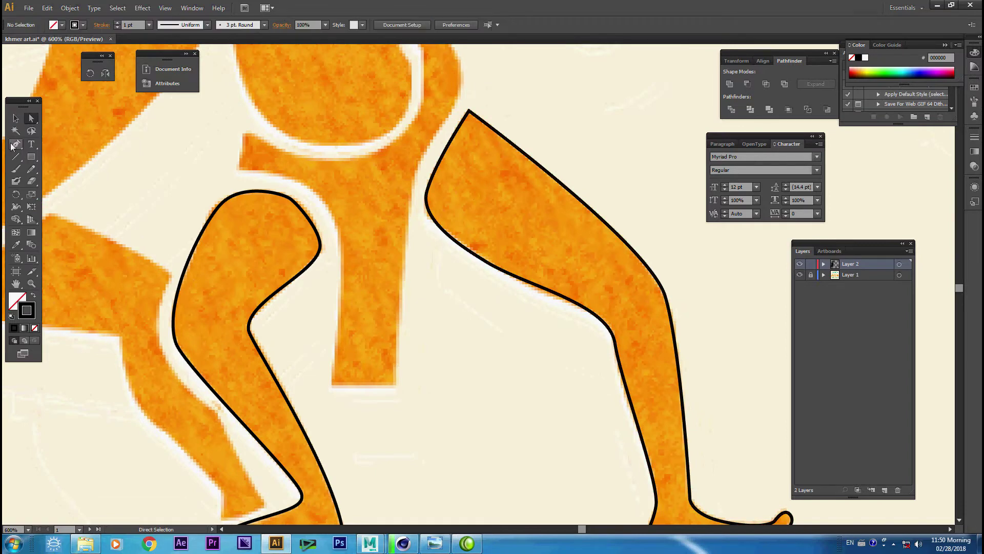
left_click(236, 168)
Trace a closed outline around the hip piece, curving around its pointed top tip.
left_click_drag(343, 233, 342, 232)
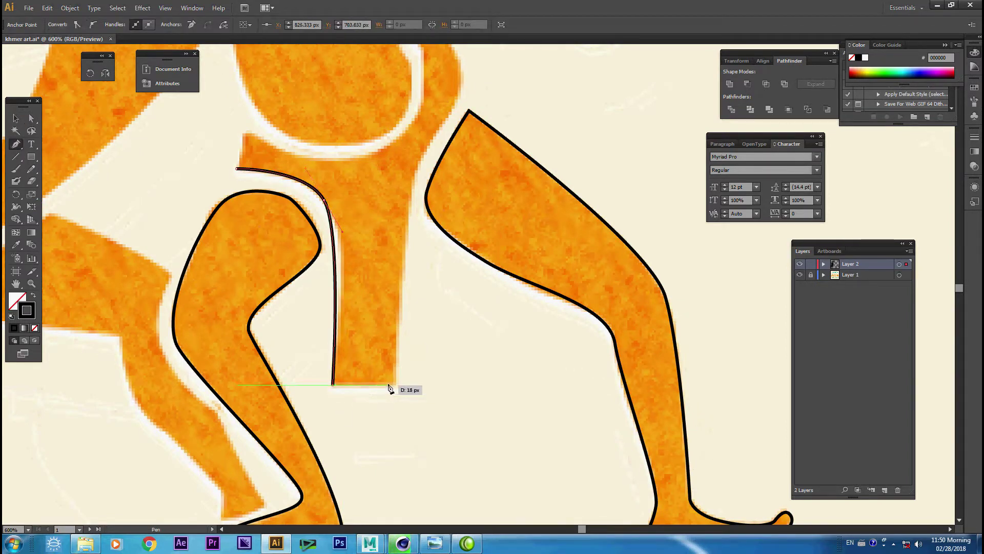
left_click(413, 172)
scroll(418, 228, "up", 3)
left_click_drag(376, 162, 346, 161)
left_click_drag(351, 272, 308, 295)
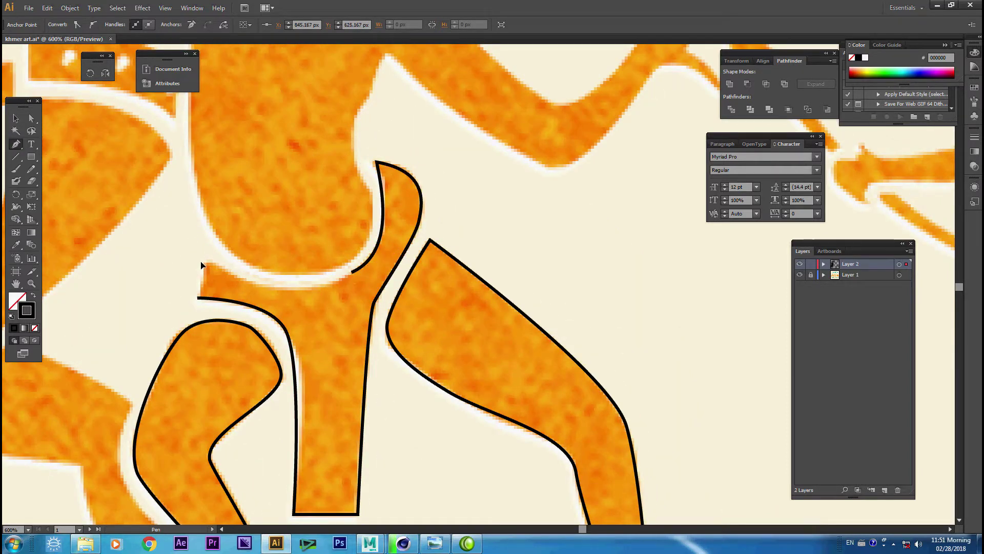
left_click(198, 297)
Zoom in to reshape the hip piece's top-tip curve, then deselect and zoom out to the upper body.
key("ctrl+plus")
left_click_drag(441, 340, 321, 234)
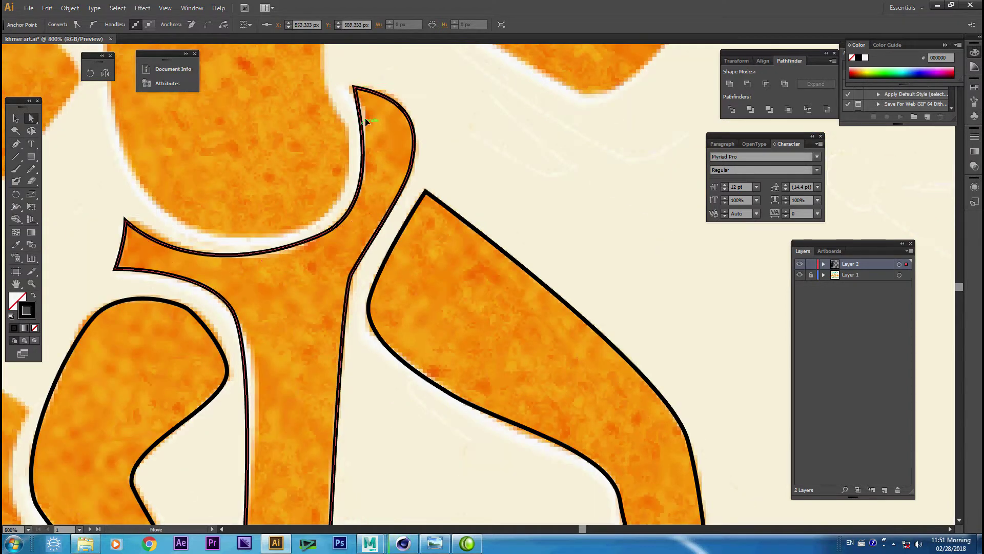
left_click_drag(353, 87, 423, 94)
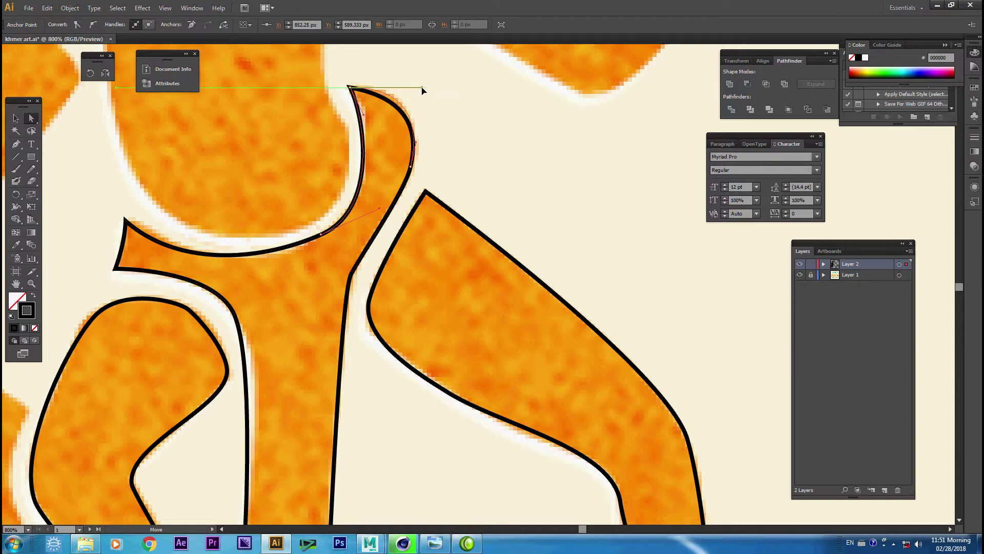
left_click_drag(274, 321, 335, 210)
left_click(296, 202)
left_click_drag(379, 80, 376, 351)
key("ctrl+shift+a")
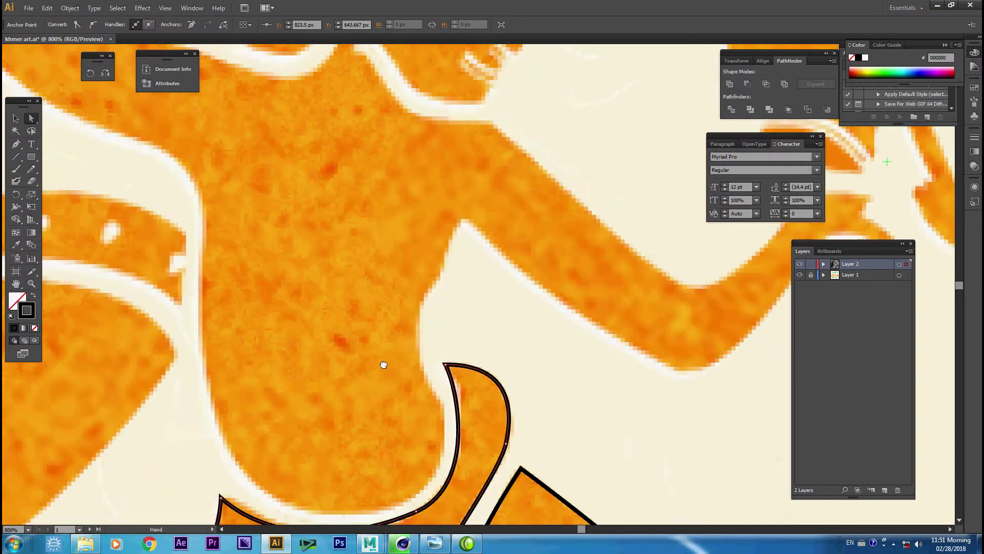
key("ctrl+minus")
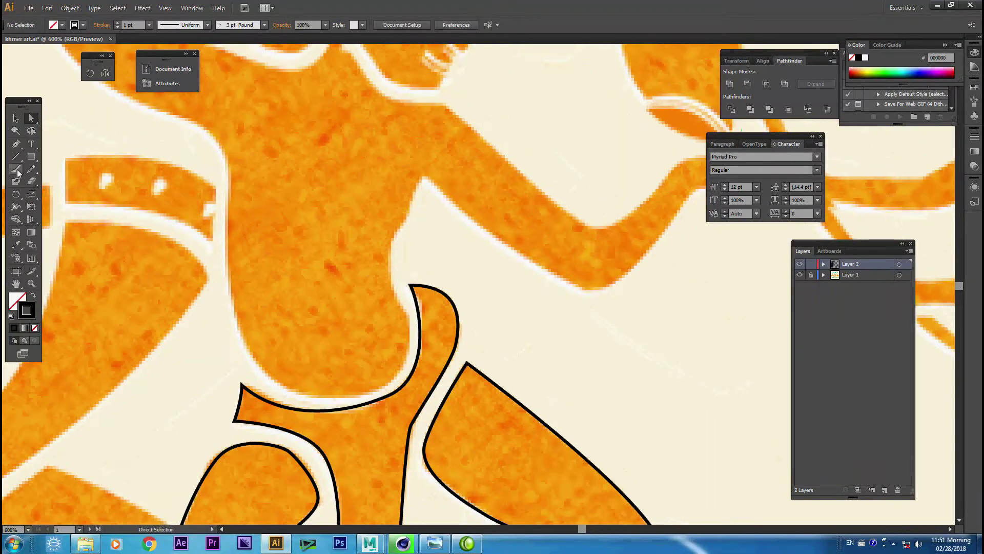
key("ctrl+minus")
Begin the upper-body outline with curves up the side of the warrior's torso.
left_click_drag(330, 252, 248, 297)
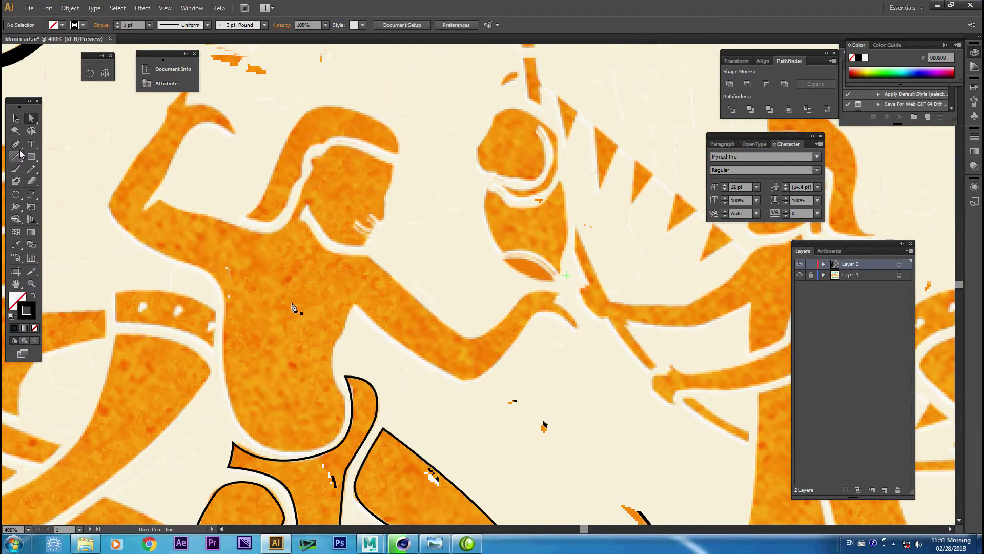
left_click_drag(353, 307, 337, 351)
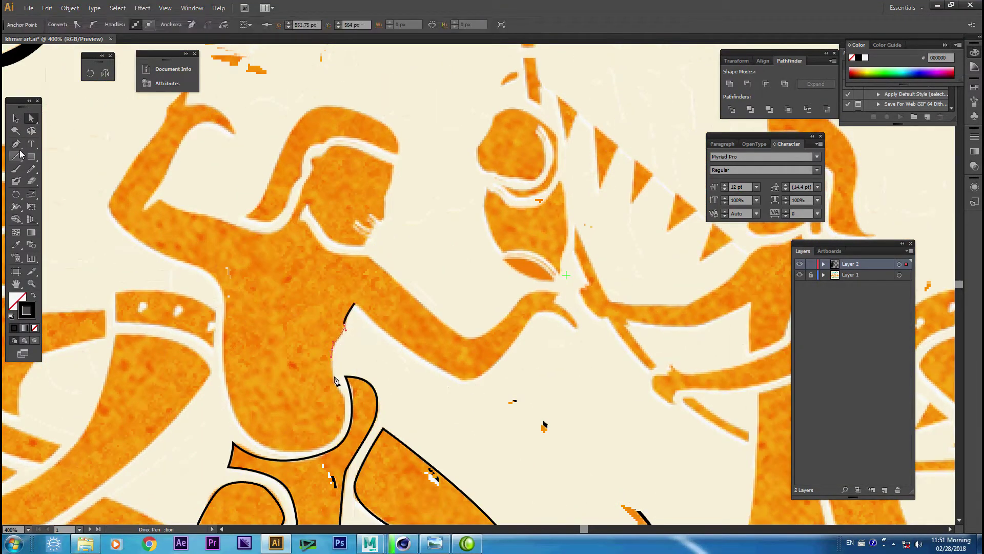
mouse_move(347, 398)
left_mouse_down()
mouse_move(219, 389)
mouse_move(224, 294)
mouse_move(195, 273)
left_mouse_up()
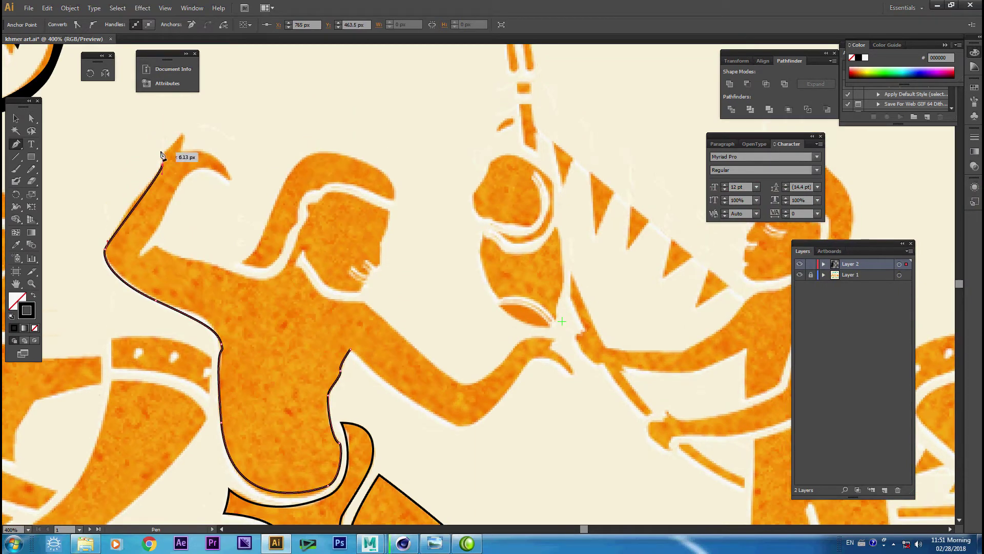
scroll(220, 225, "up", 5)
left_click(152, 216, "ctrl")
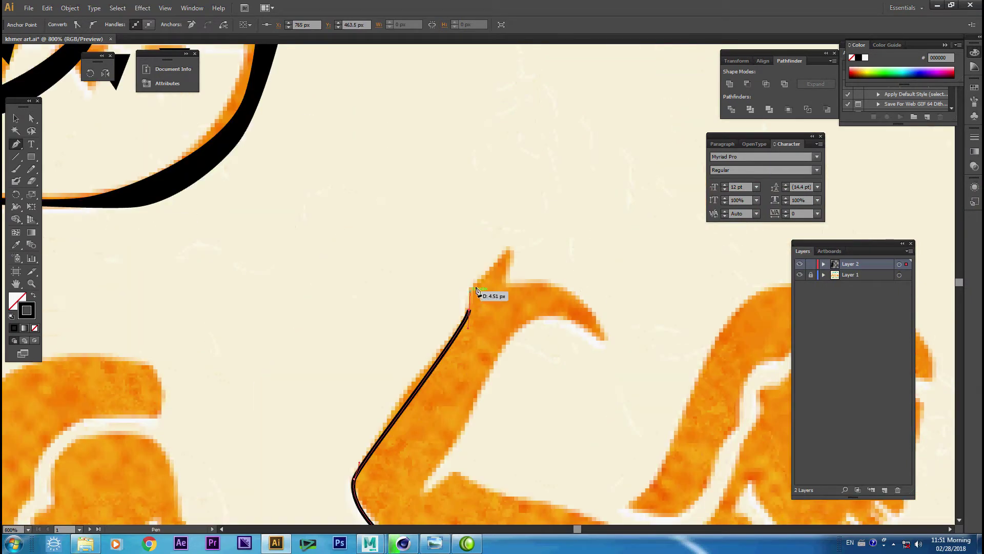
Outline the raised arm and its curled hand, returning along the forearm's lower edge.
left_click_drag(541, 286, 541, 285)
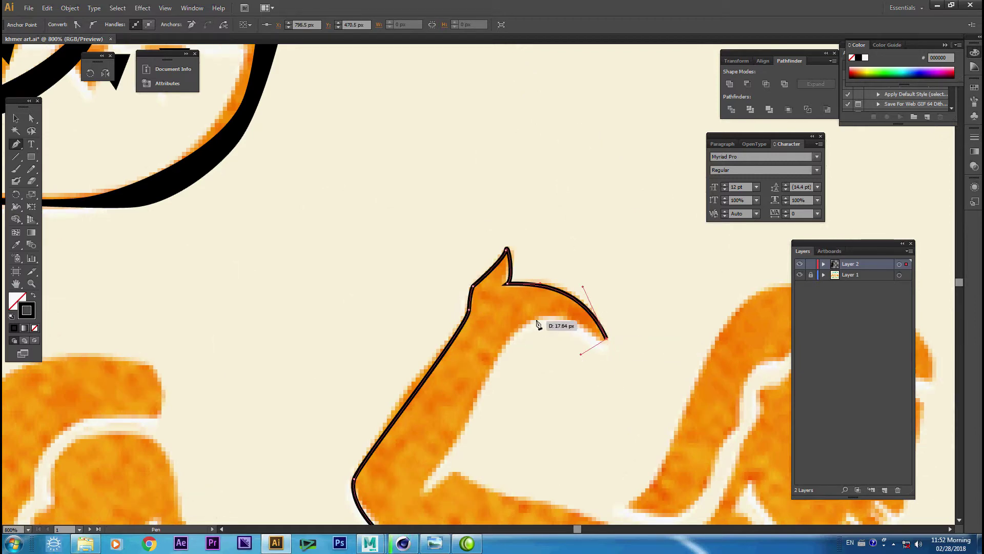
left_click(536, 320)
left_click_drag(440, 487, 384, 354)
left_click(366, 361)
left_click_drag(395, 341, 417, 347)
left_click(455, 365)
left_click(544, 388)
mouse_move(637, 413)
left_mouse_down()
mouse_move(471, 415)
mouse_move(495, 374)
left_mouse_up()
Trace the head and face profile, redrawing the chin curve more tightly and continuing down the neck.
left_click(521, 316)
left_click(539, 279)
left_click_drag(533, 259, 559, 255)
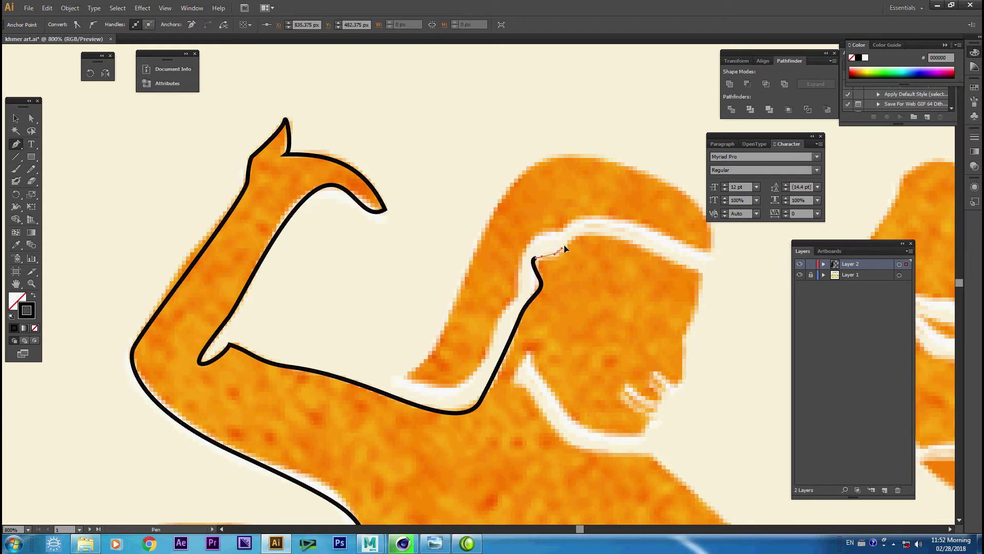
left_click_drag(698, 275, 709, 276)
left_click_drag(691, 319, 684, 352)
left_click(652, 373)
left_click_drag(629, 388, 618, 377)
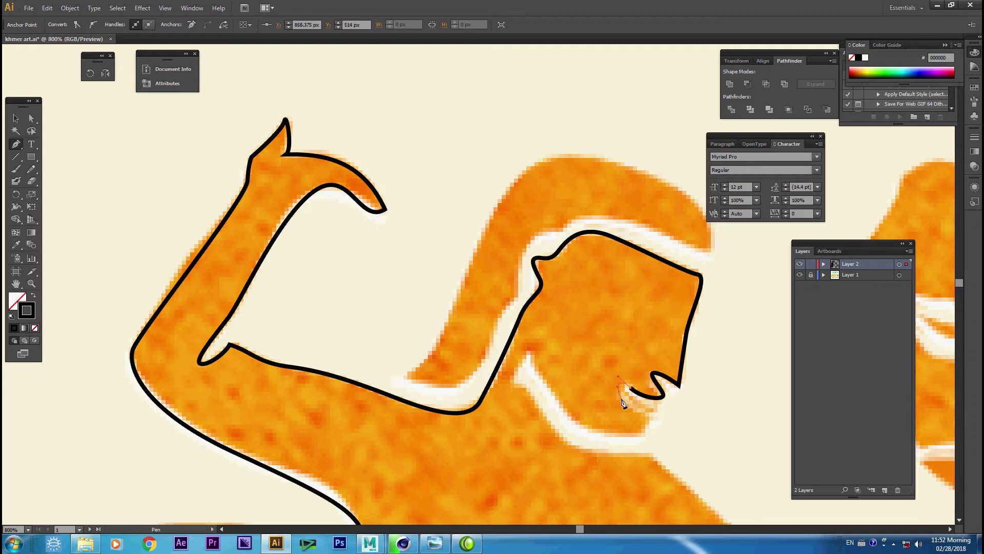
left_click_drag(531, 366, 523, 326)
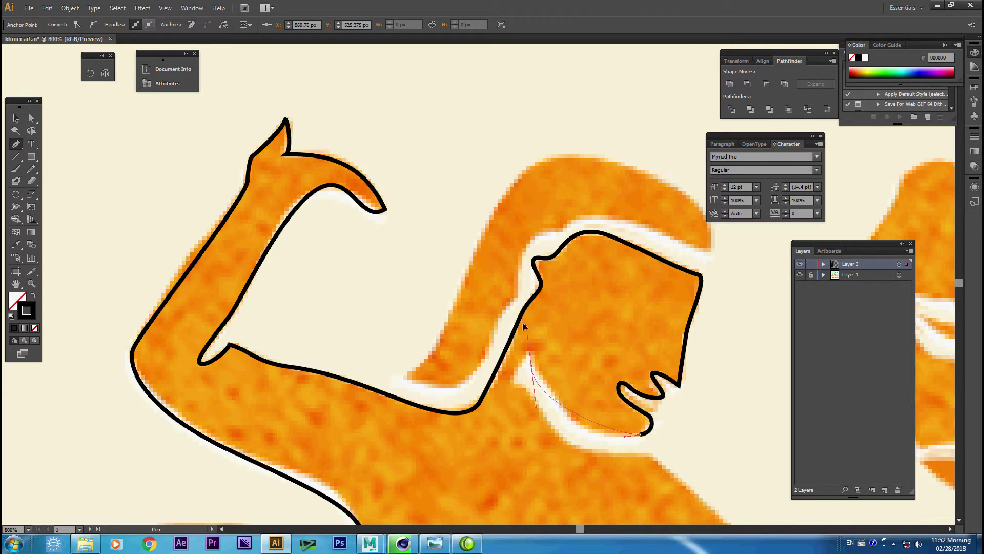
key("ctrl+z")
left_click_drag(576, 421, 532, 347)
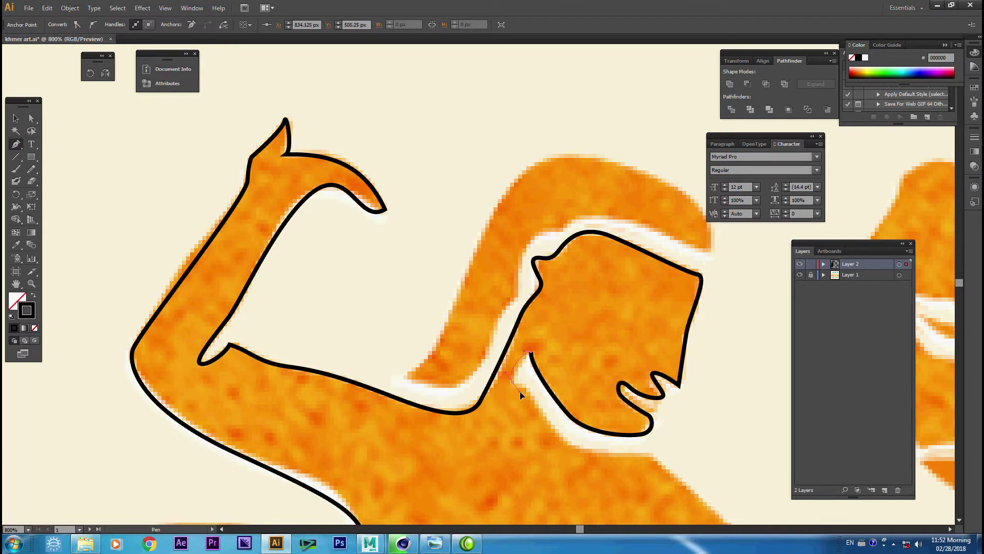
mouse_move(645, 454)
left_mouse_down()
mouse_move(472, 352)
mouse_move(517, 353)
left_mouse_up()
Continue the outline along the outstretched arm to the hand tip and back along its lower edge.
scroll(369, 386, "right", 5)
scroll(369, 386, "down", 2)
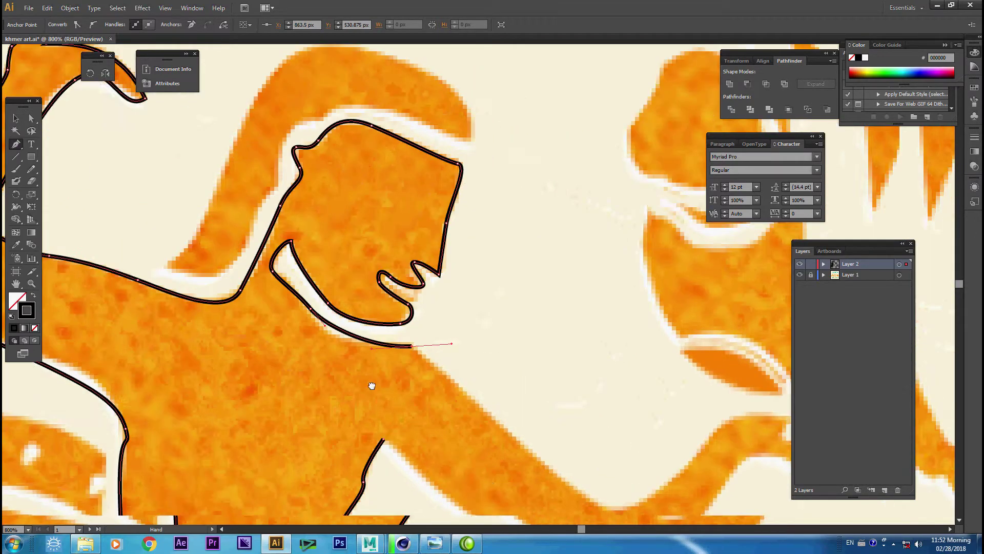
left_click_drag(469, 454, 513, 450)
left_click_drag(653, 366, 664, 368)
left_click(644, 380)
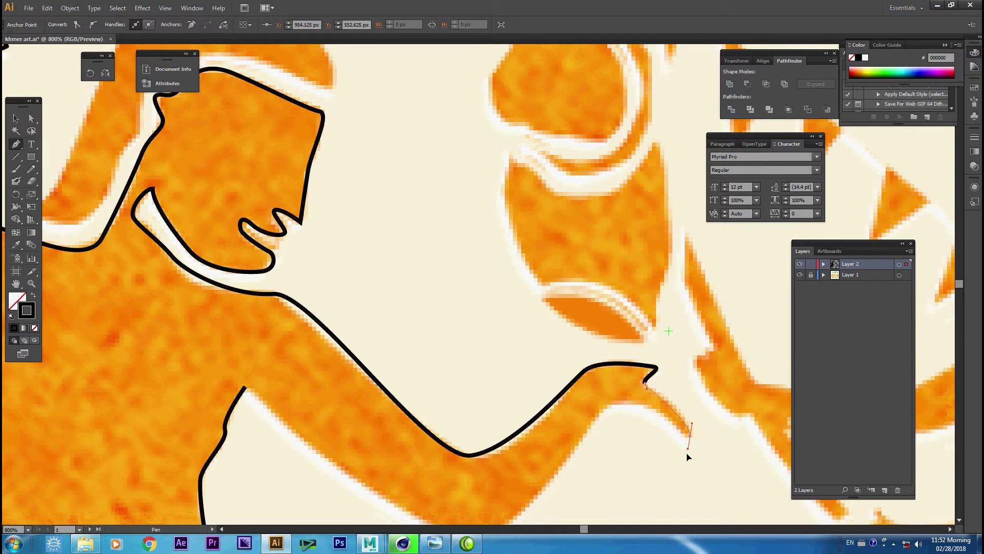
left_click_drag(690, 434, 670, 446)
left_click_drag(321, 354, 380, 235)
left_click_drag(542, 419, 583, 424)
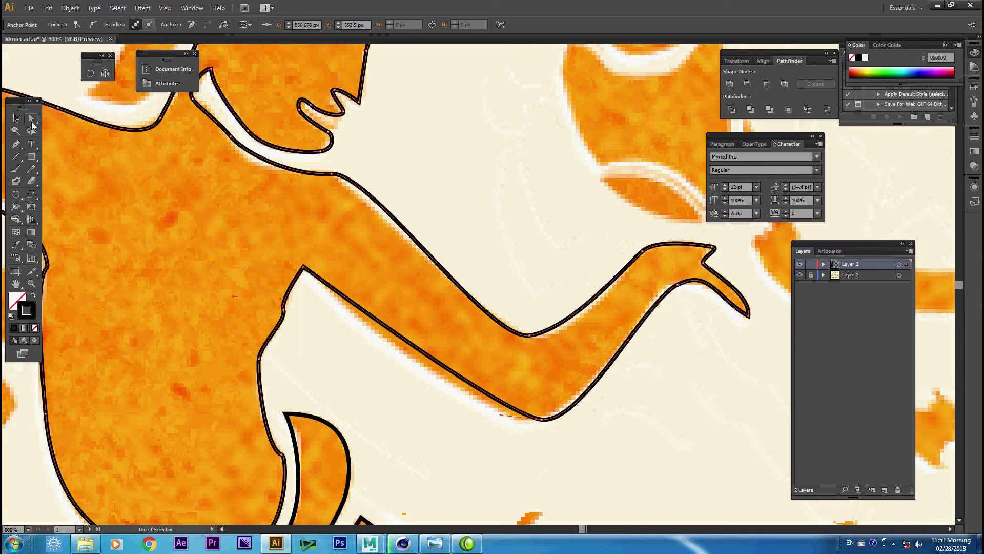
Smooth a corner on the arm outline and adjust the arm and hand curve anchors.
left_click(93, 25)
left_click_drag(374, 255, 378, 360)
mouse_move(530, 335)
left_mouse_down()
mouse_move(302, 365)
mouse_move(369, 362)
left_mouse_up()
left_click(302, 365)
left_click(441, 314)
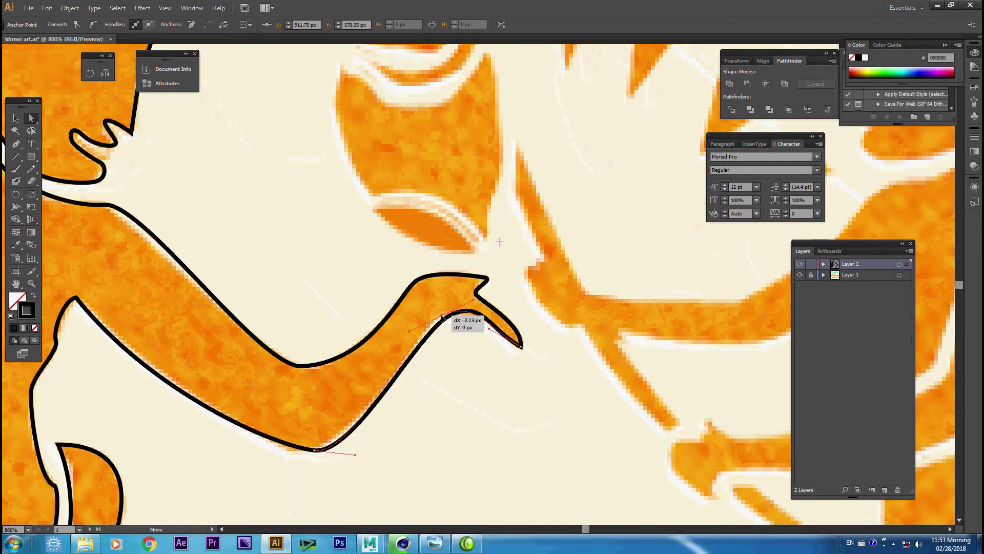
left_click(318, 450)
left_click(350, 449)
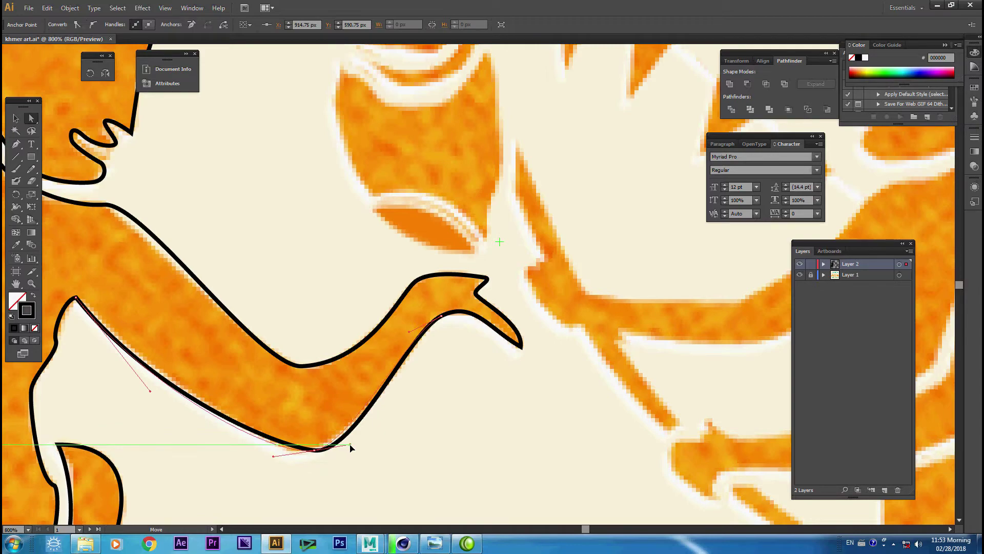
Zoom in on the head and smooth the head outline's corner points, then bring the unfinished face into view.
scroll(284, 370, "up", 5)
scroll(284, 370, "left", 5)
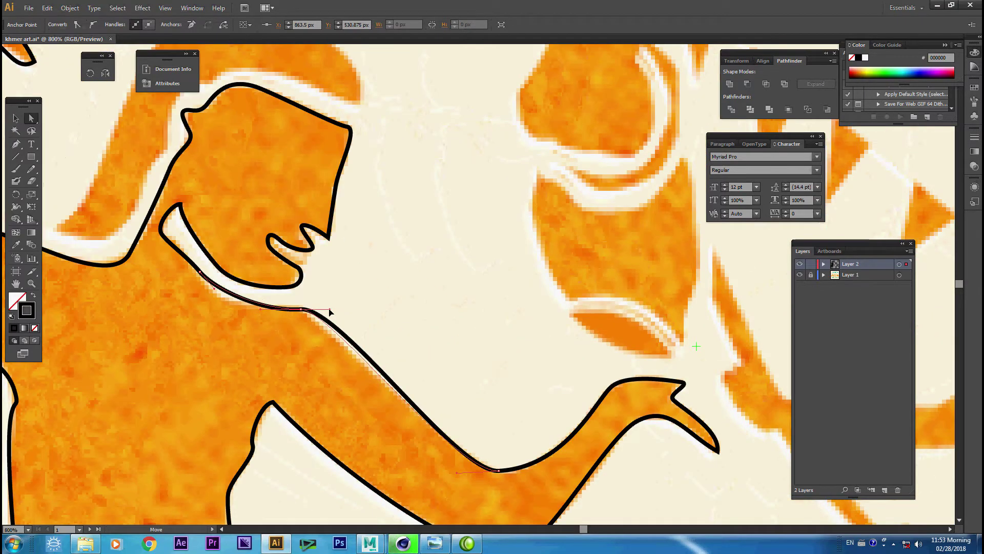
scroll(330, 314, "up", 2)
scroll(258, 330, "left", 2)
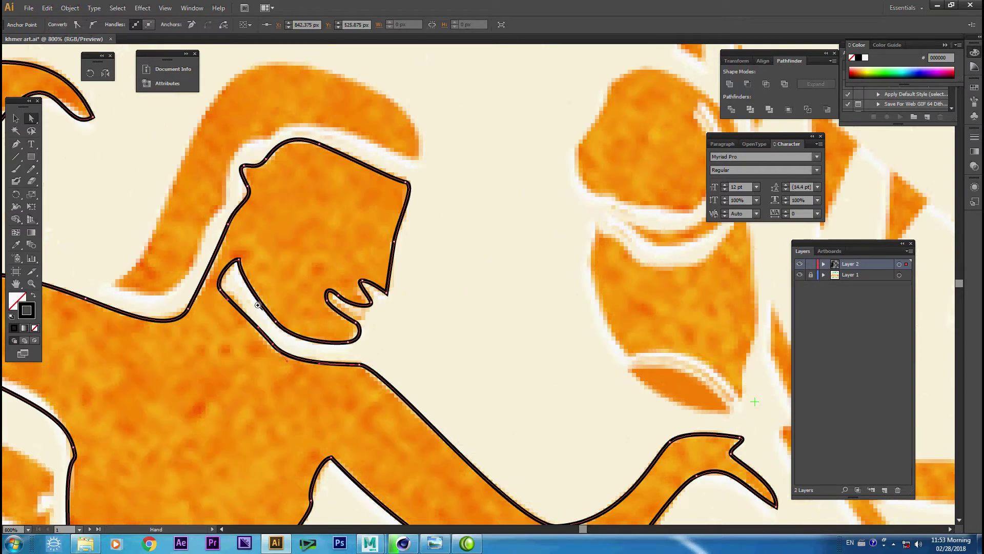
key("ctrl+plus")
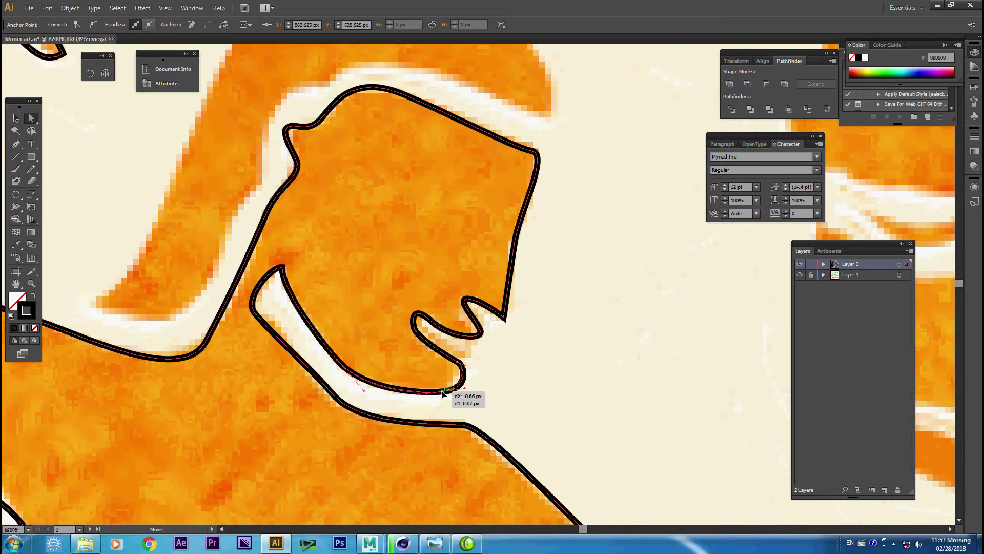
left_click(93, 26)
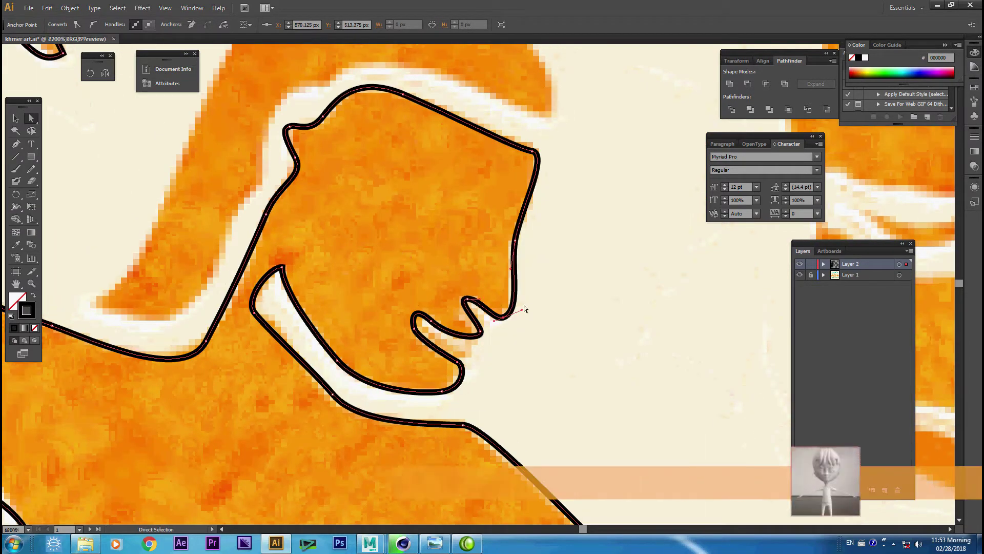
scroll(539, 267, "up", 5)
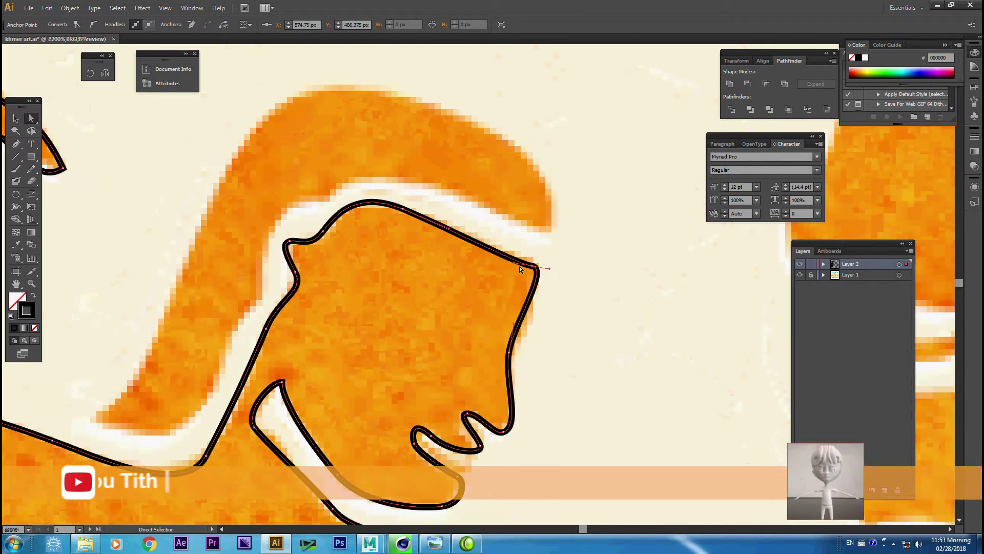
left_click(499, 253)
left_click(288, 241)
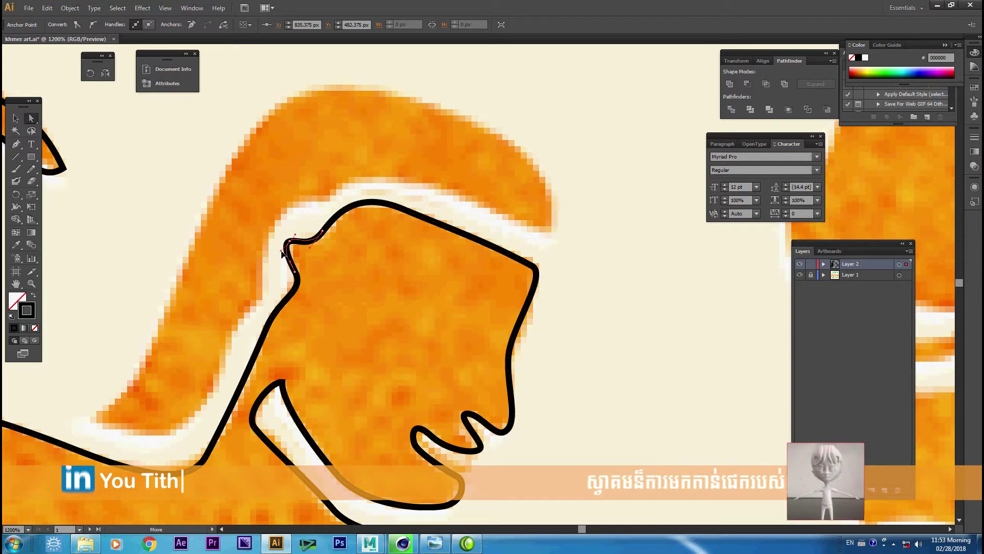
mouse_move(234, 458)
left_mouse_down()
mouse_move(370, 430)
mouse_move(313, 451)
left_mouse_up()
left_click(17, 145)
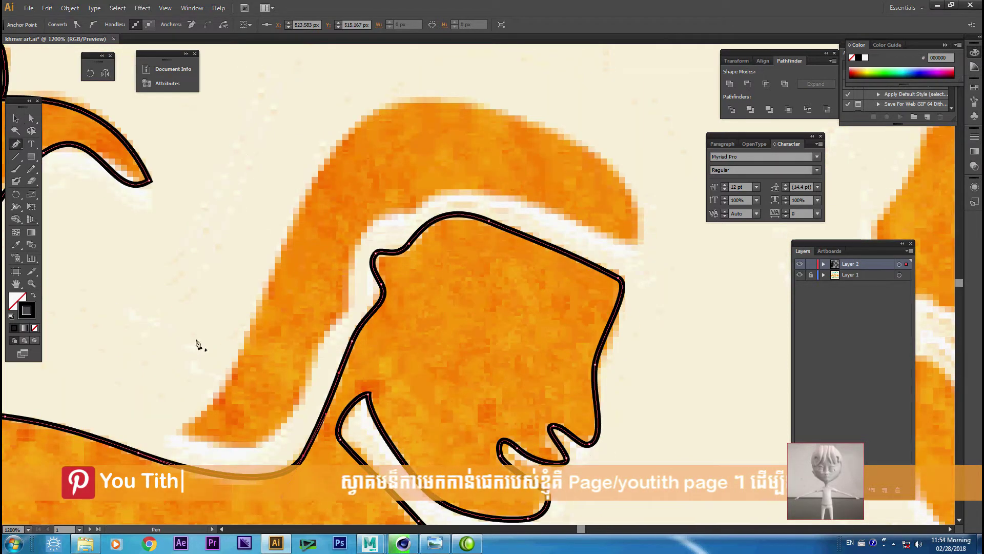
Trace a closed curved outline around the swept-back hair piece above the face.
left_click(180, 429)
left_click_drag(272, 427, 307, 386)
left_click_drag(345, 310, 377, 213)
left_click_drag(407, 211, 429, 200)
left_click(549, 208)
left_click_drag(632, 243, 642, 235)
left_click_drag(562, 144, 464, 104)
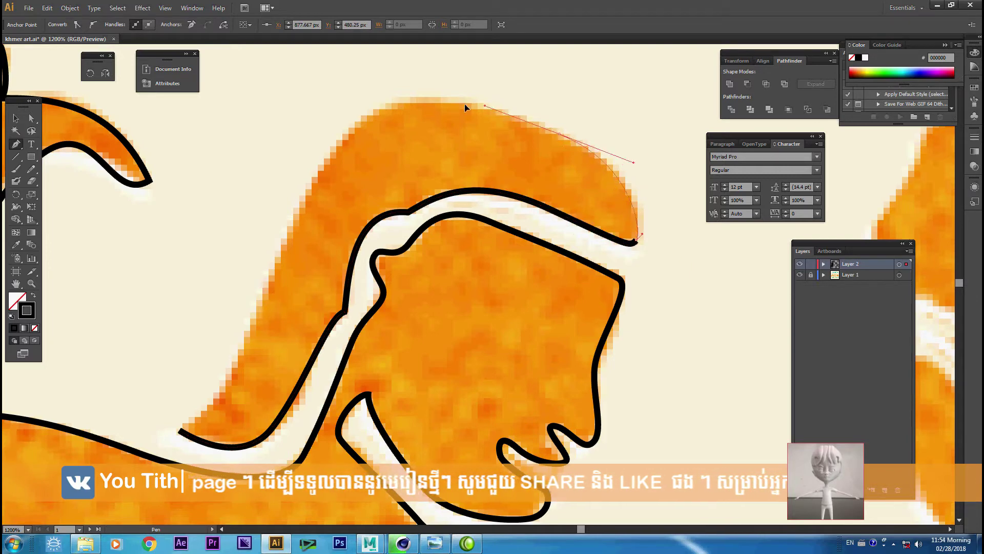
mouse_move(299, 215)
left_mouse_down()
mouse_move(229, 348)
mouse_move(230, 369)
left_mouse_up()
left_click(179, 429)
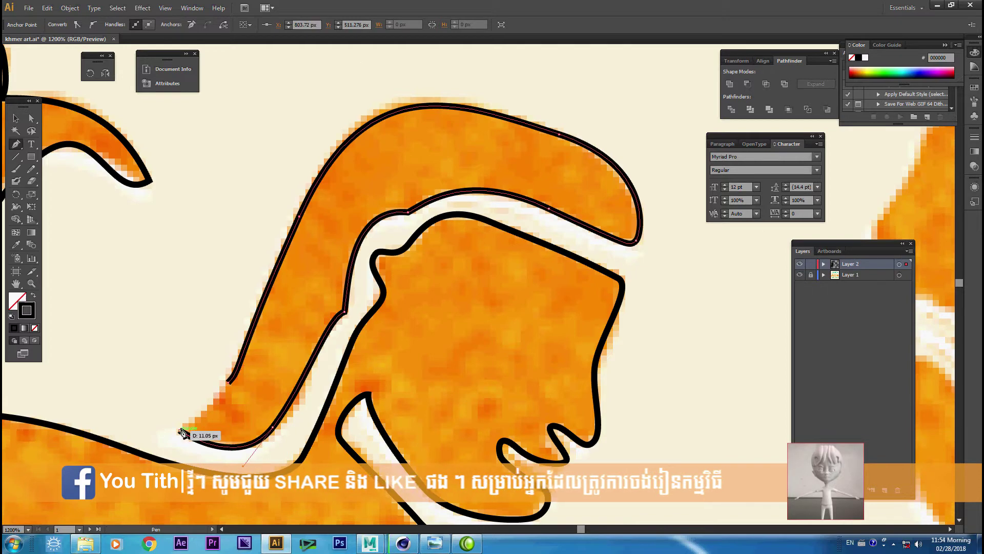
Nudge the hair outline's lower-left anchor into place with Direct Selection.
left_click(32, 118)
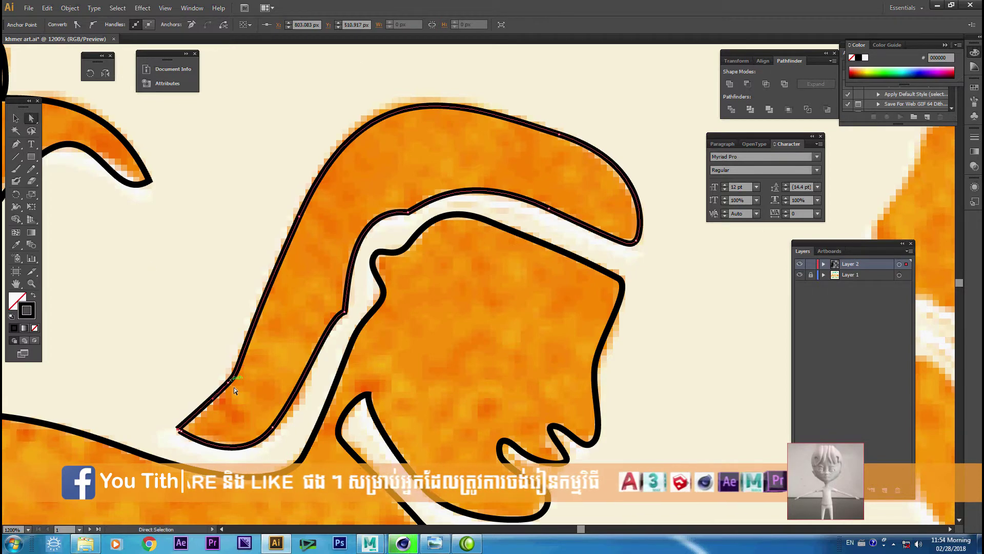
left_click(235, 410, "ctrl")
left_click_drag(407, 315, 414, 323)
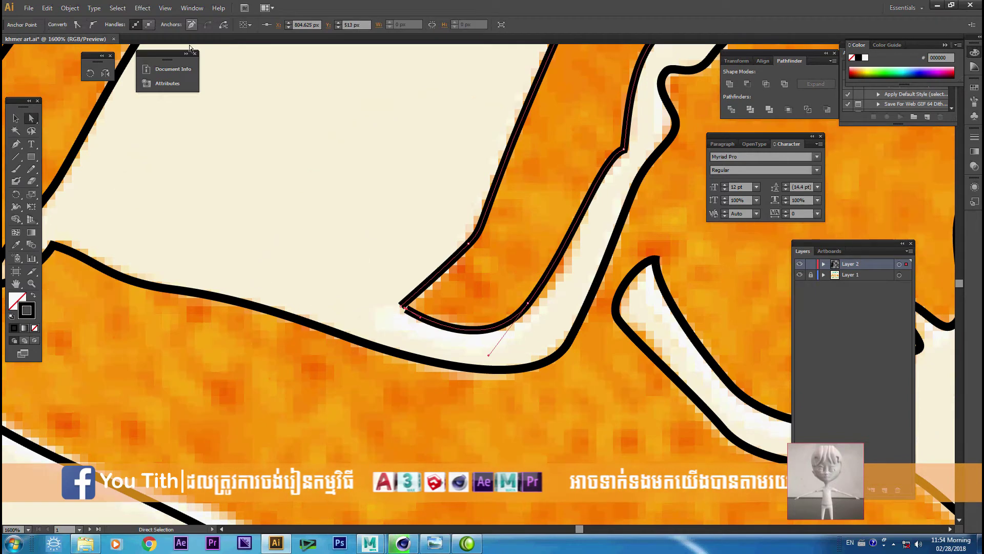
Join the hair outline's two loose ends at its lower tip and fit the corner anchor.
left_click_drag(413, 322, 401, 306)
right_click(400, 304)
left_click(417, 378)
left_click_drag(410, 323, 413, 326)
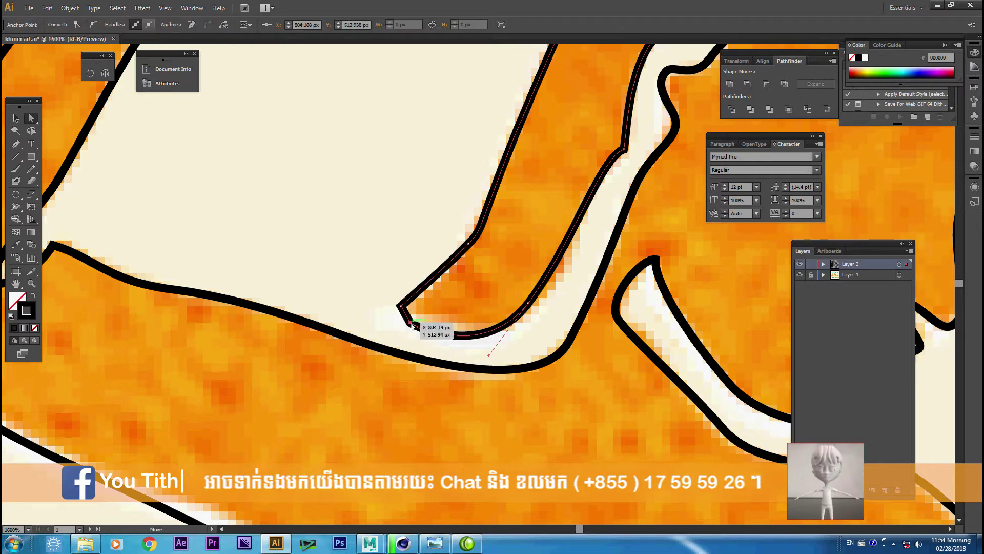
Refine the hair outline's lower and left-side curves to hug the plume's orange shape.
left_click_drag(442, 293, 415, 310)
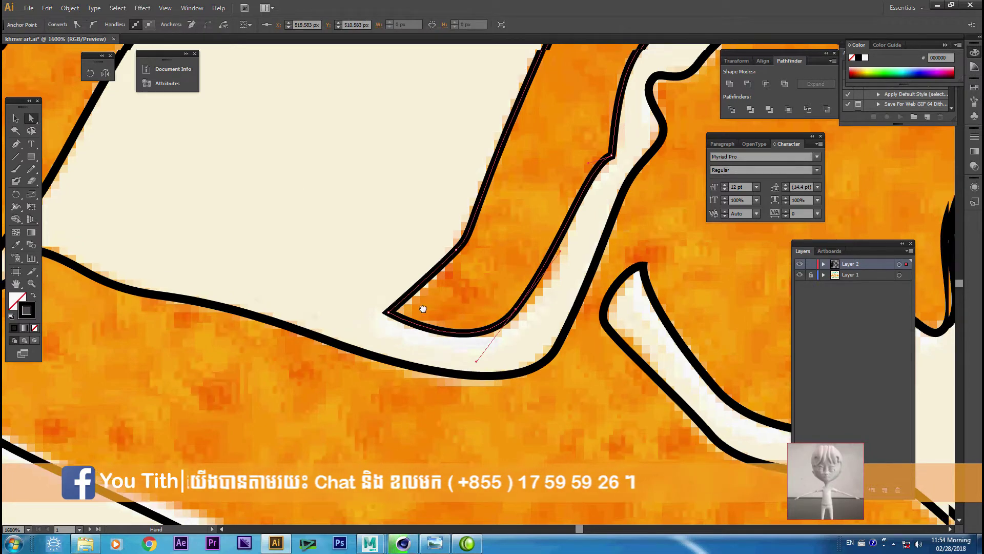
key("ctrl+minus")
mouse_move(433, 283)
left_mouse_down()
mouse_move(454, 306)
mouse_move(382, 335)
left_mouse_up()
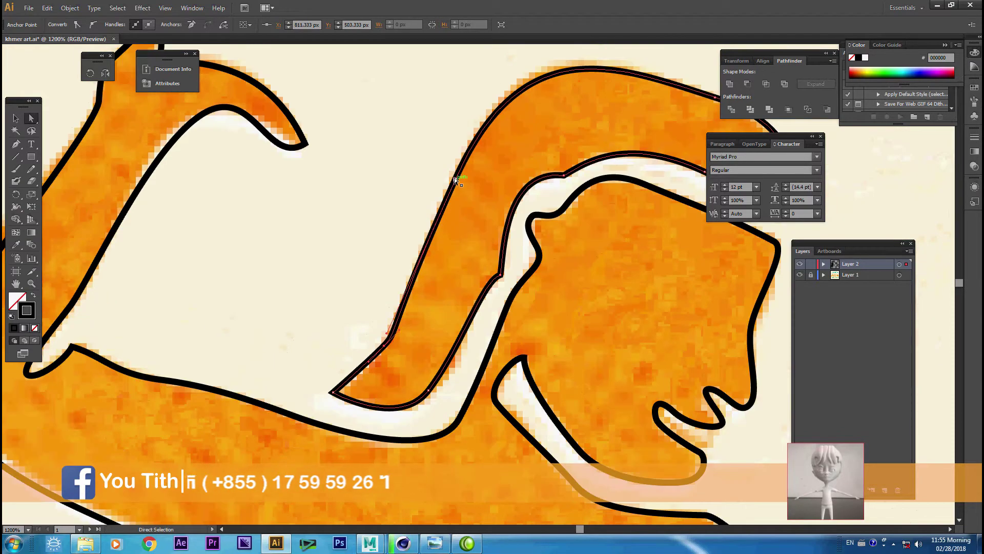
left_click_drag(454, 179, 367, 228)
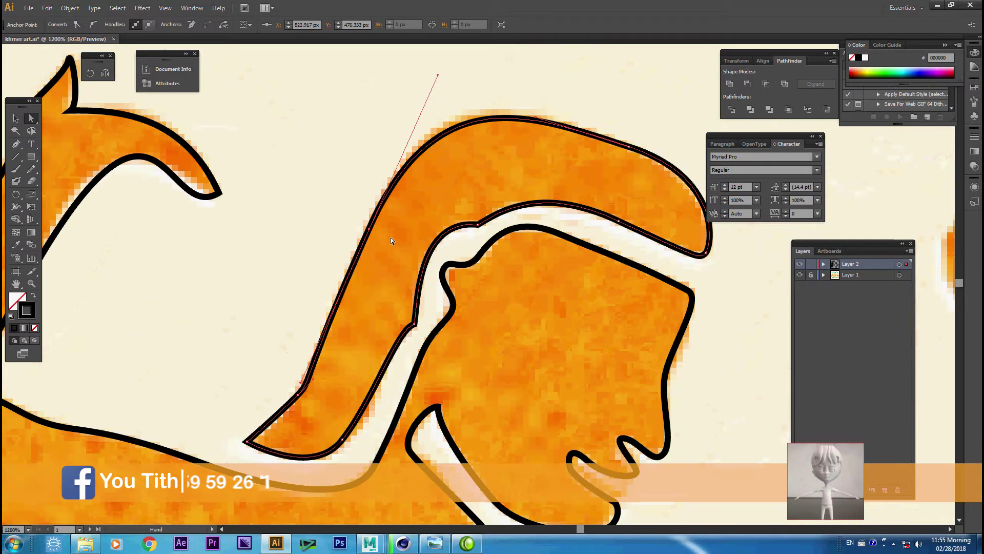
mouse_move(570, 178)
left_mouse_down()
mouse_move(413, 235)
mouse_move(465, 228)
left_mouse_up()
left_click(315, 380)
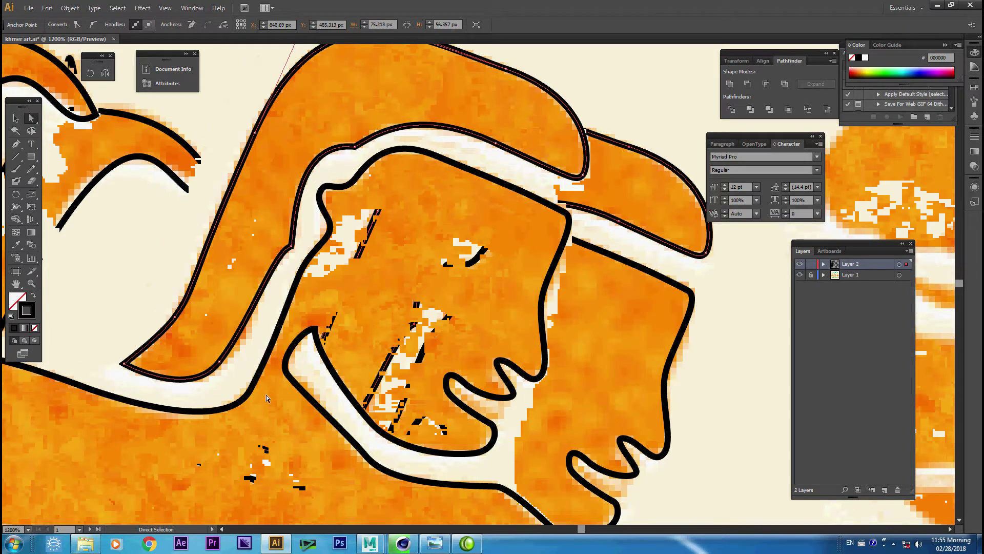
left_click_drag(224, 365, 226, 366)
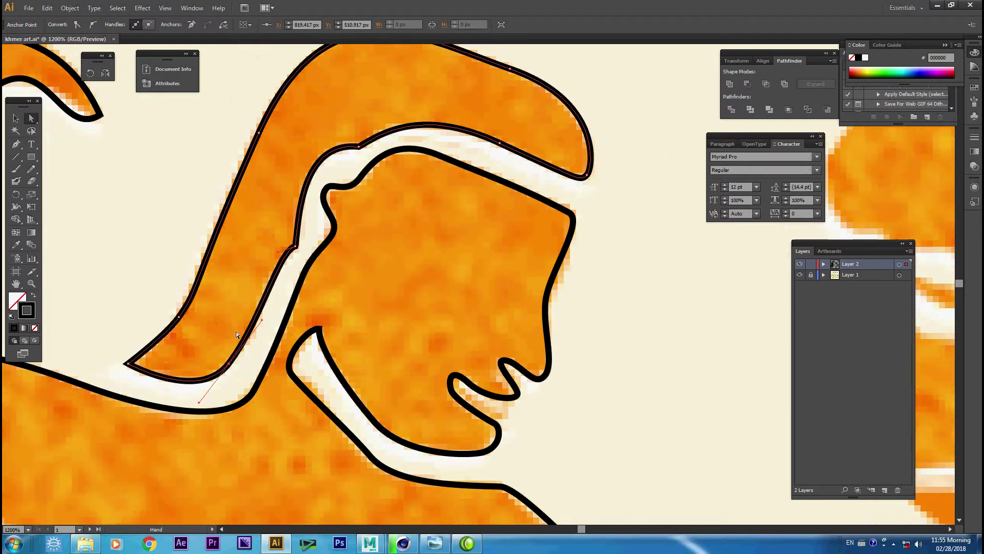
left_click(202, 285)
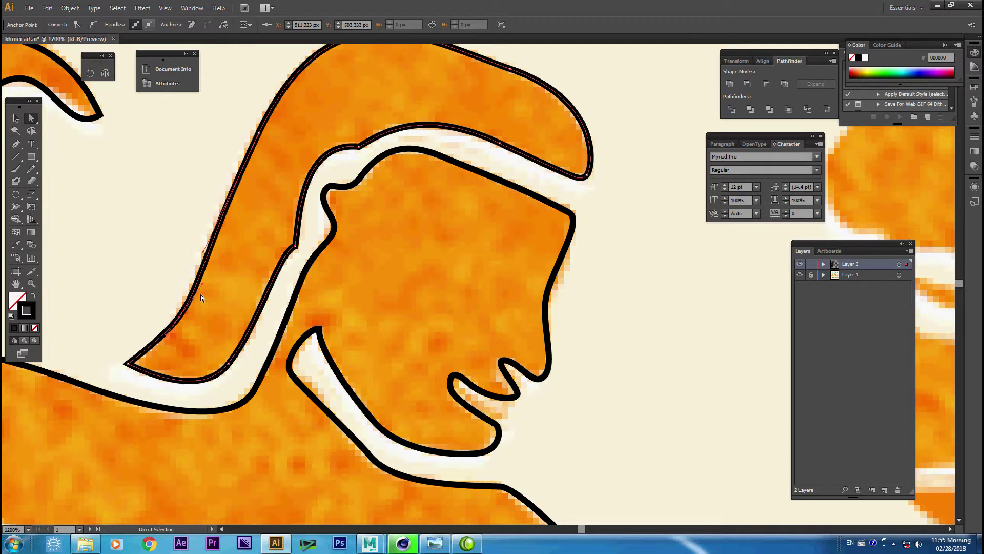
left_click_drag(201, 295, 247, 92)
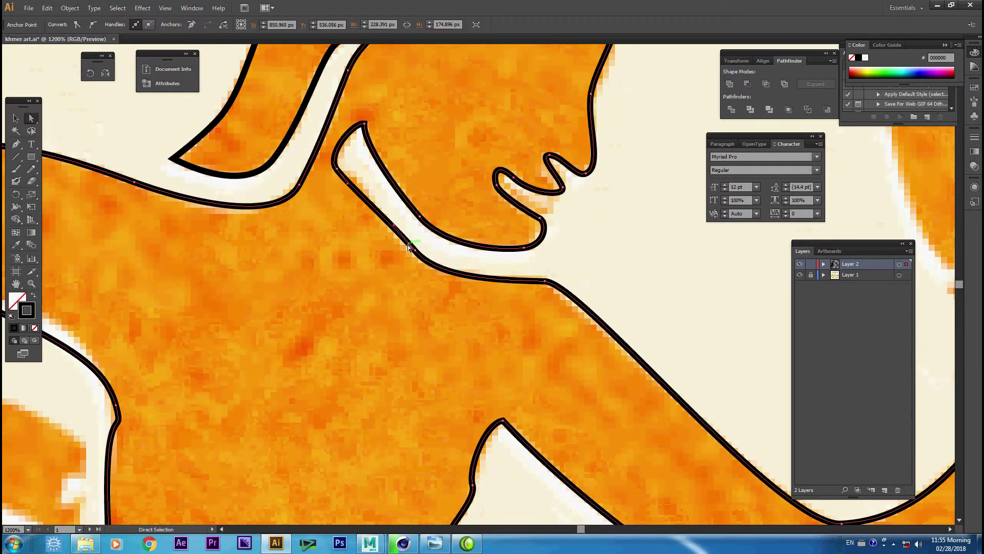
Reshape the body outline's curve along the neck.
left_click(389, 228)
left_click_drag(390, 229, 378, 208)
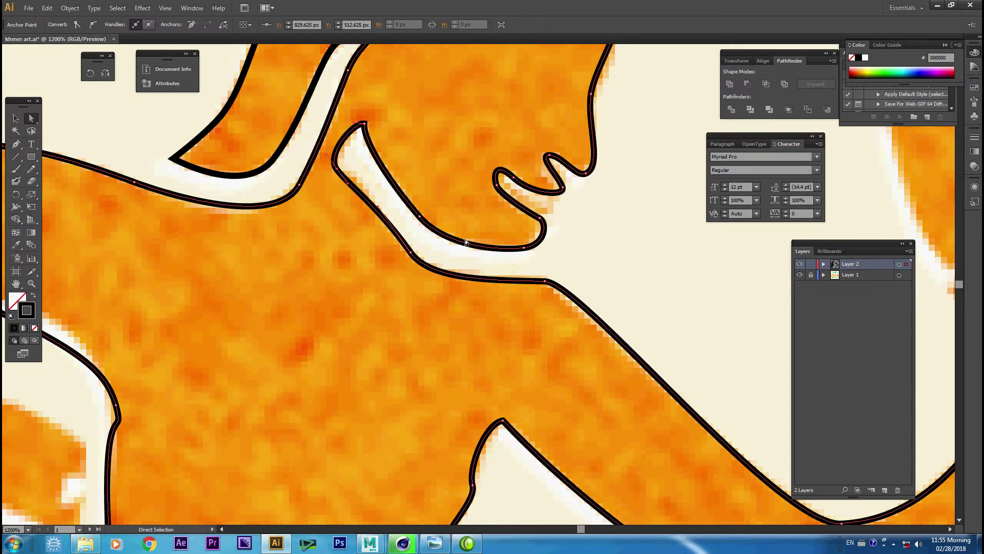
scroll(326, 236, "up", 2)
scroll(326, 236, "right", 1)
scroll(312, 218, "up", 1)
scroll(313, 218, "right", 2)
Adjust the chin and neck anchors so the outline matches the figure's edge.
left_click(457, 291)
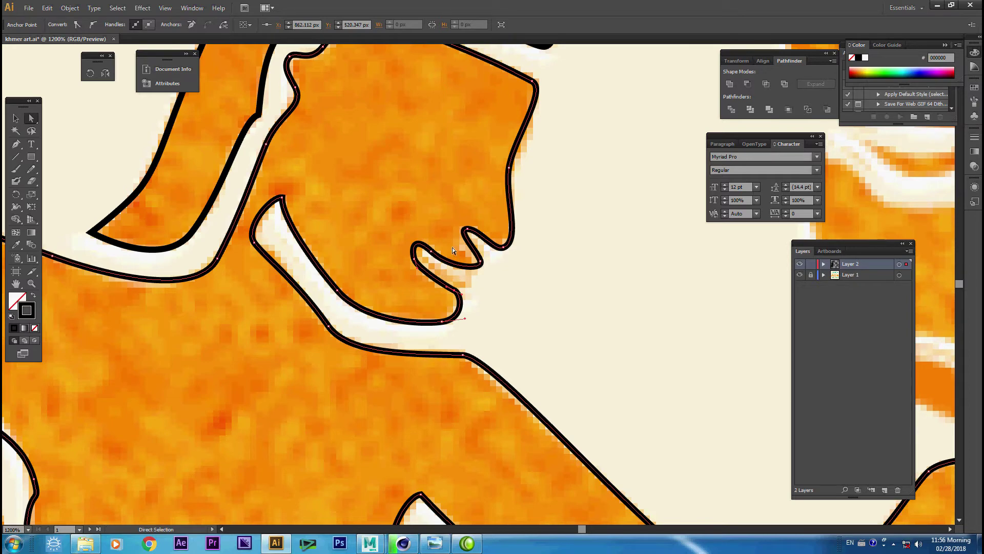
left_click_drag(358, 300, 371, 309)
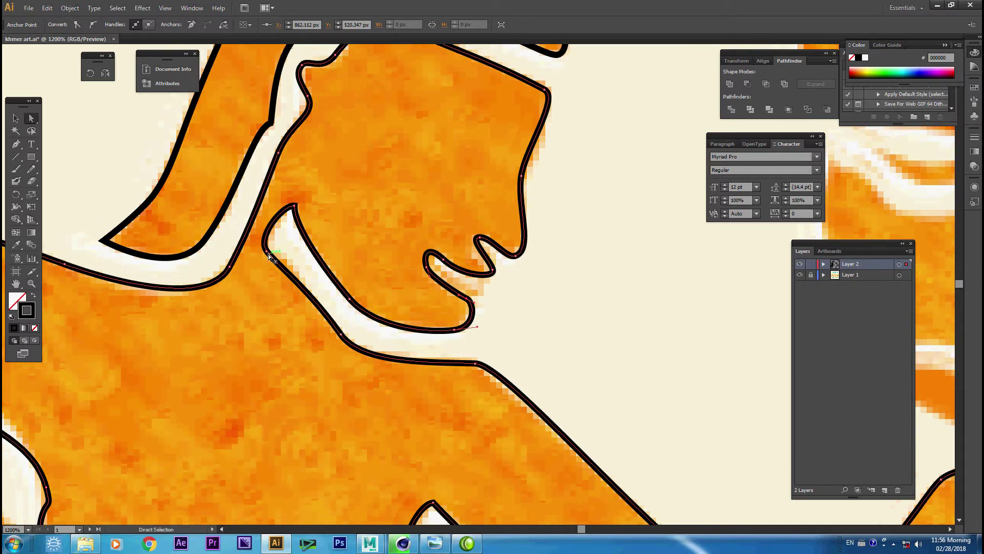
left_click(259, 240)
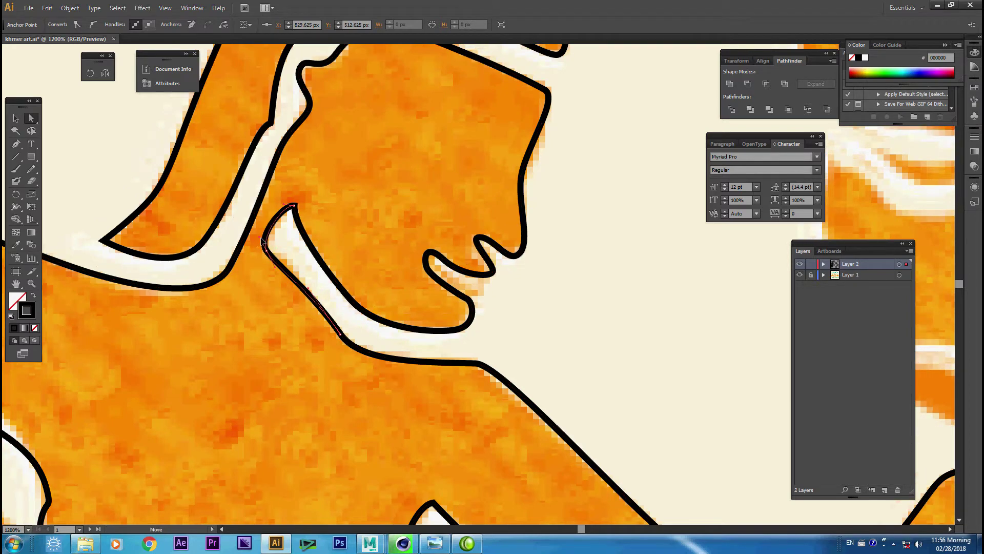
left_click(275, 264)
left_click_drag(258, 244, 263, 251)
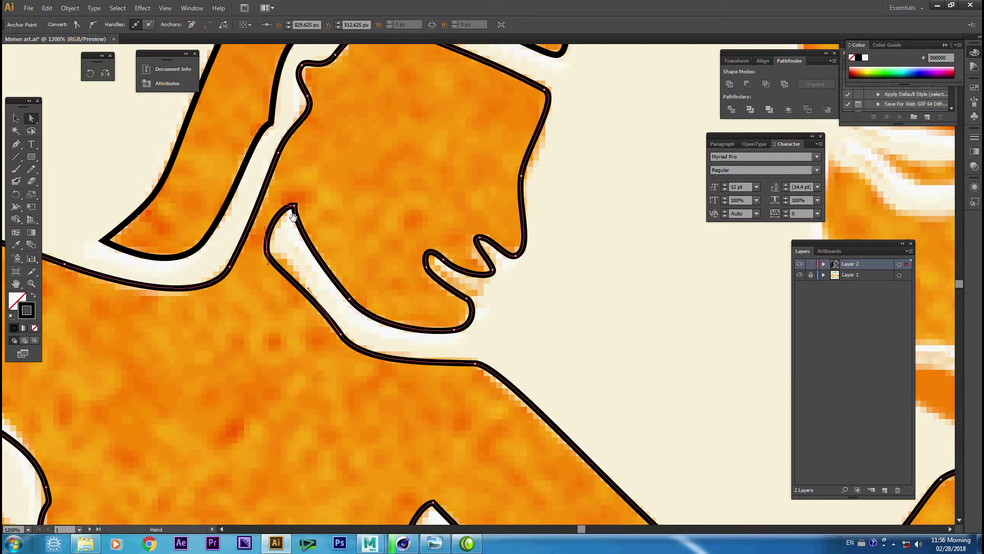
left_click_drag(293, 215, 268, 241)
left_click_drag(243, 276, 281, 283)
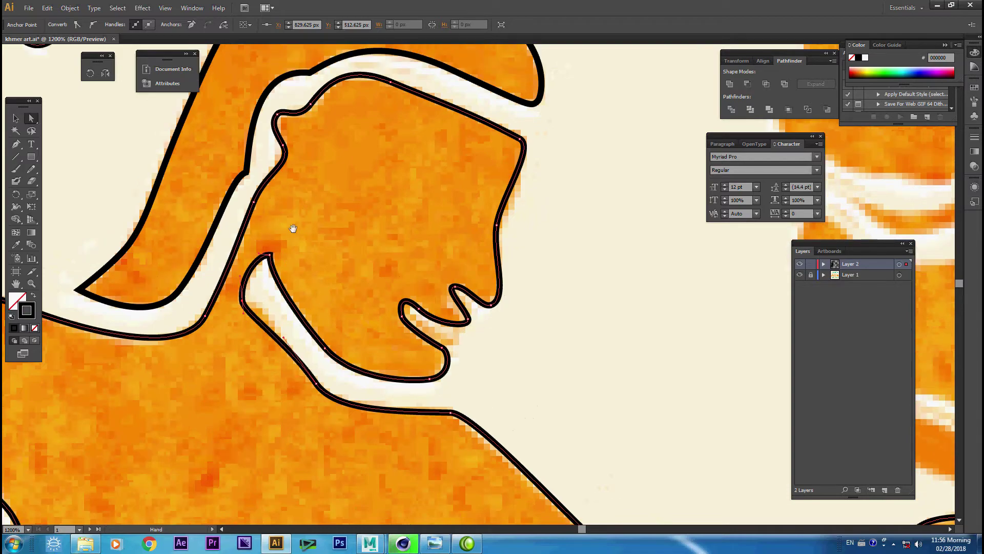
left_click_drag(293, 228, 291, 264)
left_click(292, 235, "ctrl+alt")
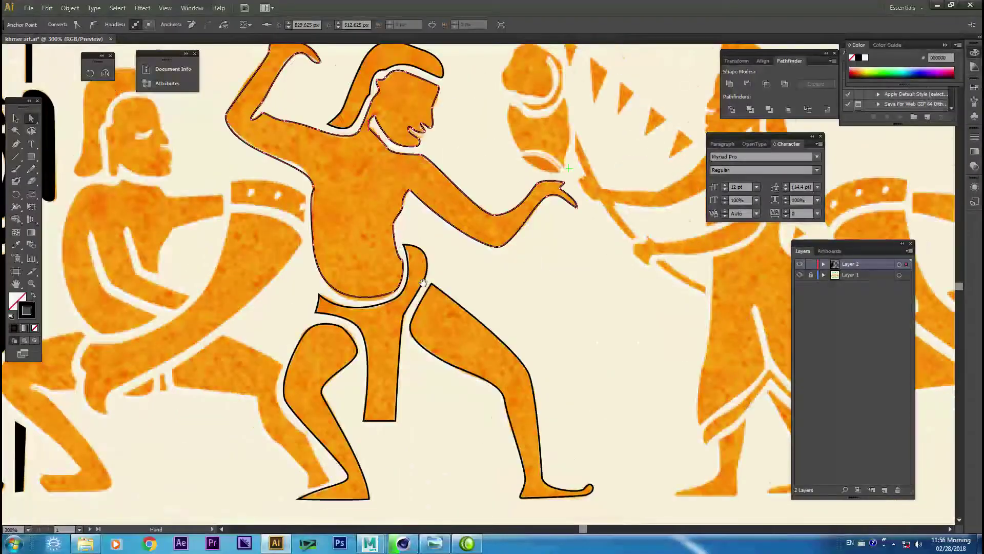
Zoom in on the seated drummer and trace a closed black outline around his swept-back hair piece.
mouse_move(456, 315)
left_mouse_down()
mouse_move(486, 333)
mouse_move(482, 378)
left_mouse_up()
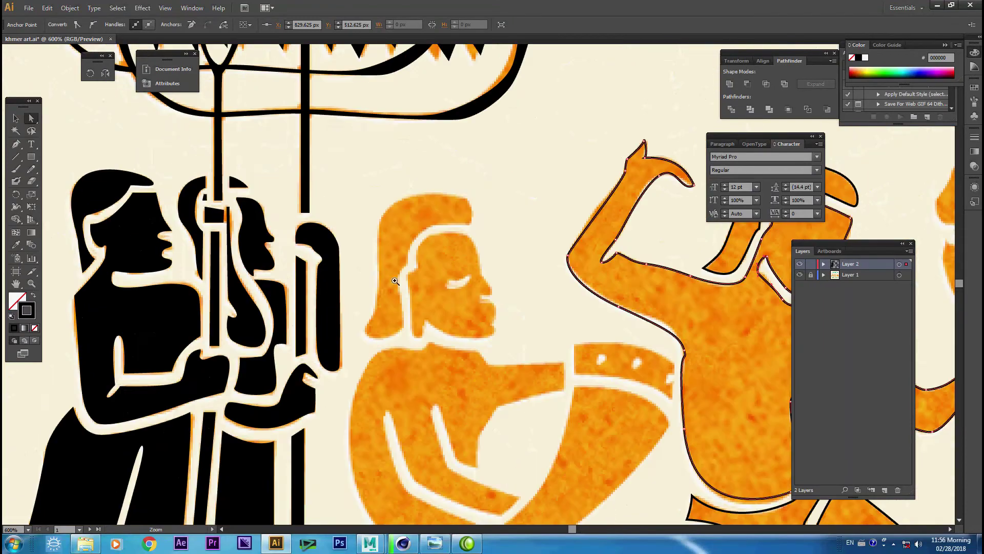
left_click(243, 229, "ctrl")
left_click(242, 229, "ctrl")
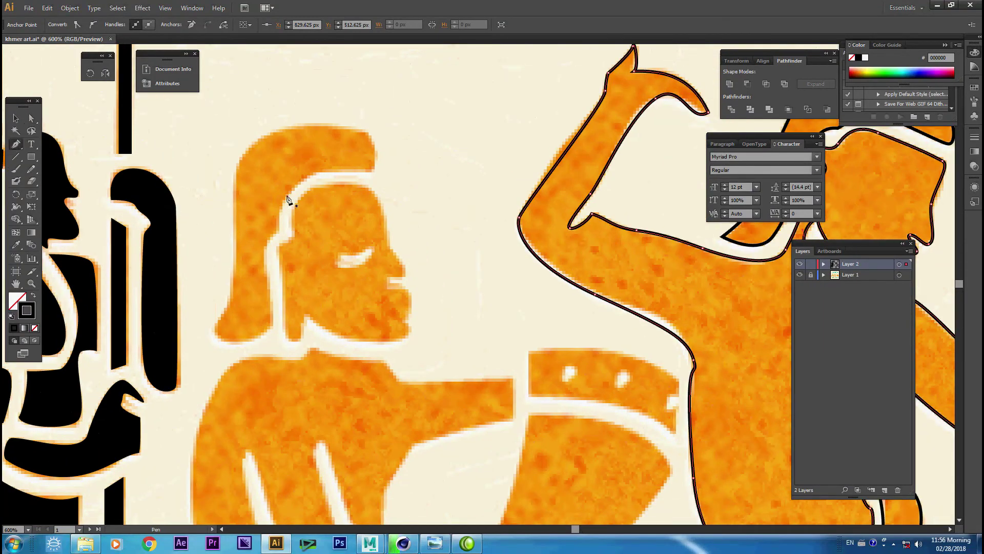
left_click(329, 240, "ctrl")
left_click_drag(357, 262, 277, 224)
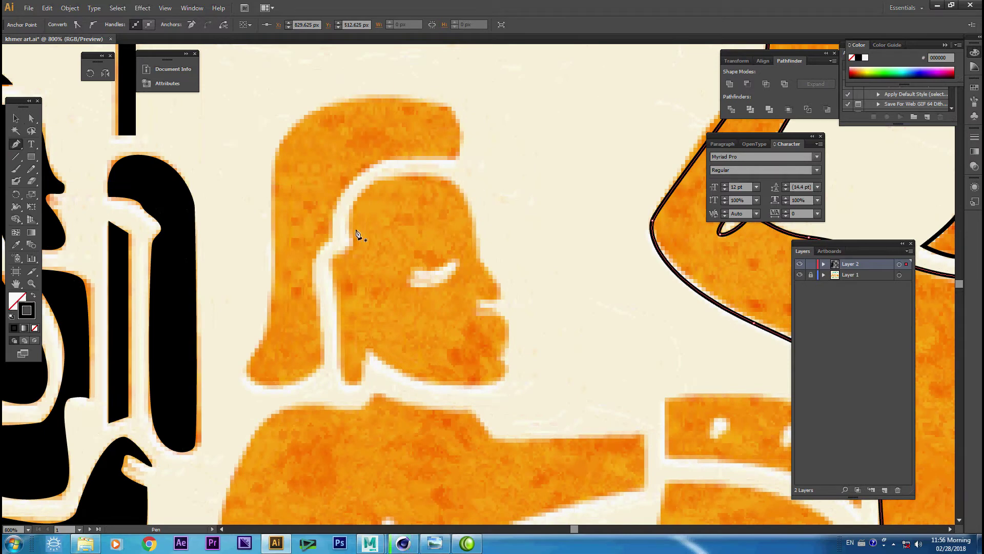
left_click_drag(330, 237, 320, 303)
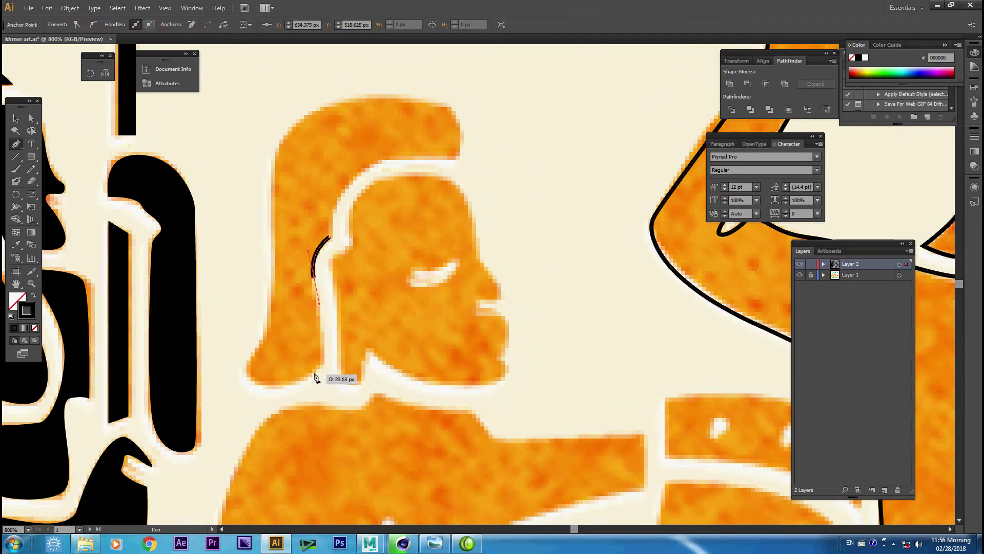
left_click_drag(287, 391, 259, 337)
left_click_drag(269, 297, 269, 254)
left_click_drag(306, 118, 357, 98)
left_click_drag(456, 119, 474, 123)
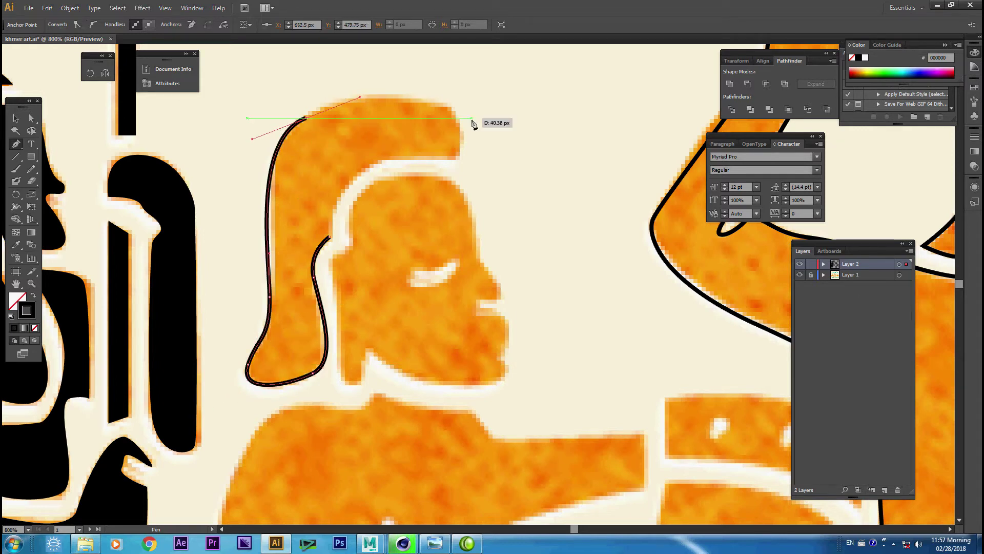
mouse_move(460, 161)
left_mouse_down()
mouse_move(371, 171)
mouse_move(335, 210)
mouse_move(333, 230)
left_mouse_up()
left_click(329, 239)
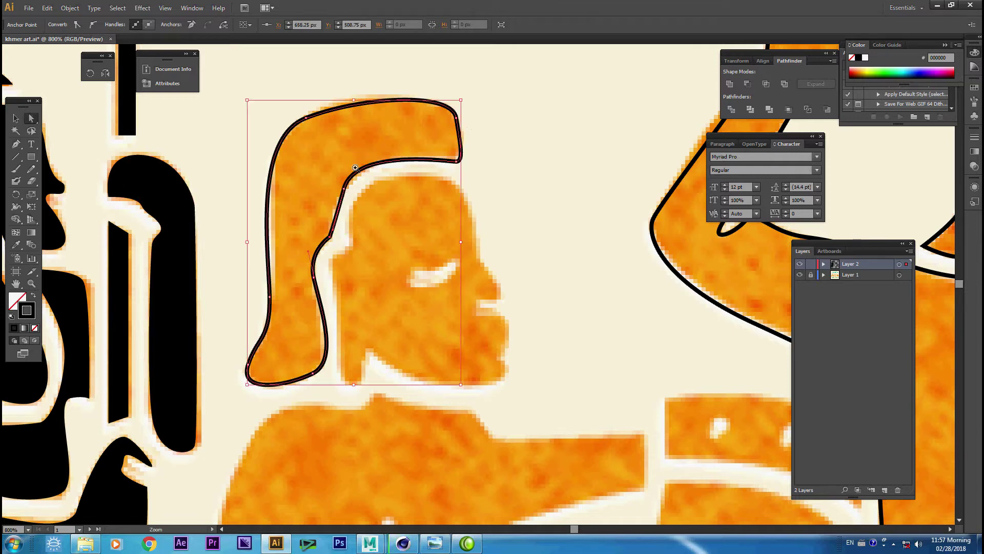
Fit the flap outline's left-side anchors and round its top-right corner.
key("ctrl+plus")
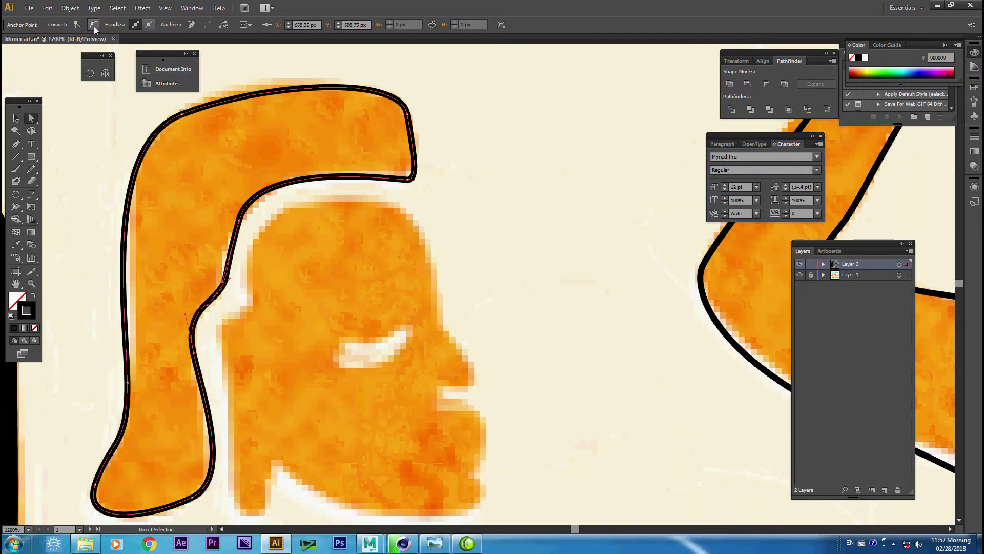
left_click_drag(241, 223, 248, 204)
left_click_drag(235, 286, 231, 268)
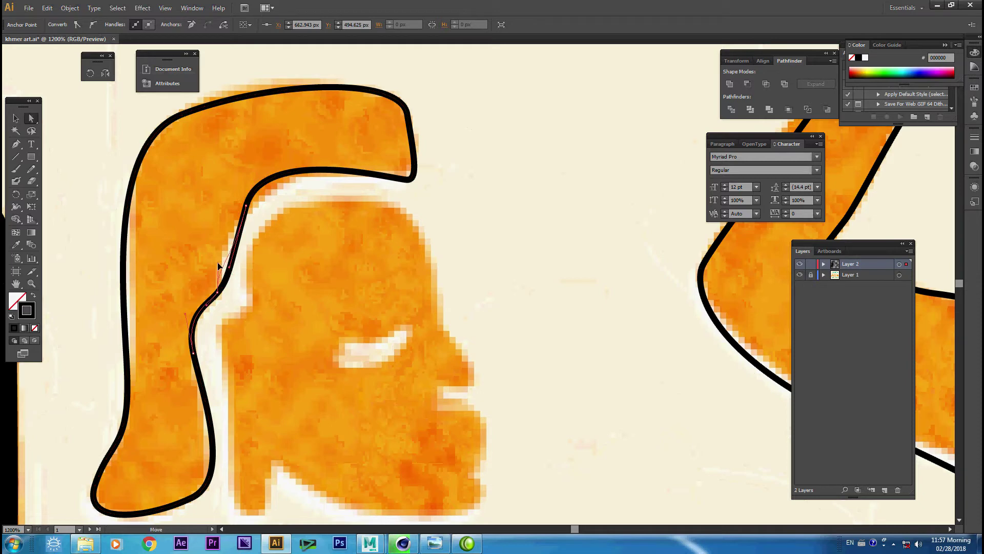
left_click(406, 176)
left_click_drag(408, 176, 428, 173)
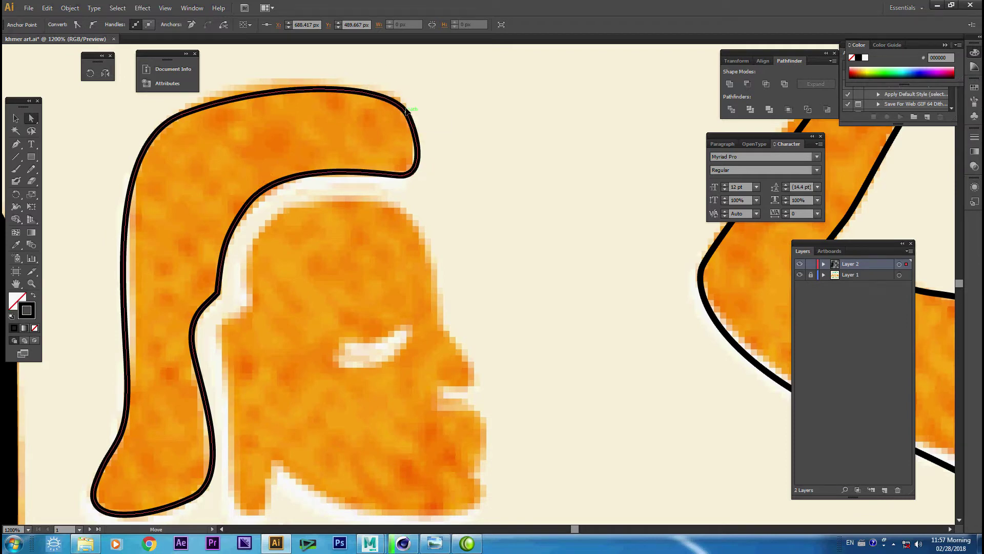
Adjust the flap's upper-left, inner-edge and bottom anchors to hug the orange curve.
left_click(406, 114)
mouse_move(376, 142)
left_mouse_down()
mouse_move(438, 162)
mouse_move(435, 192)
left_mouse_up()
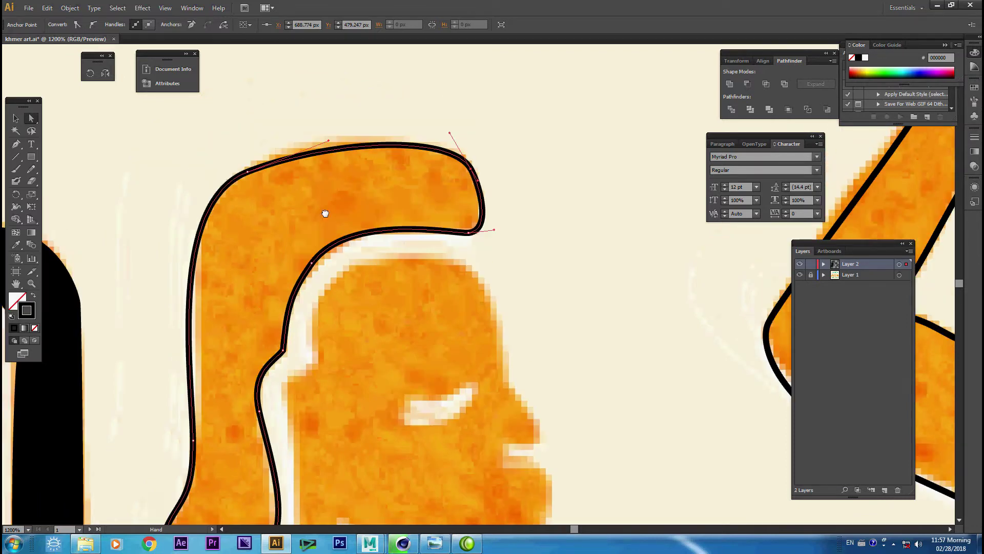
left_click(246, 171)
left_click_drag(246, 171, 247, 170)
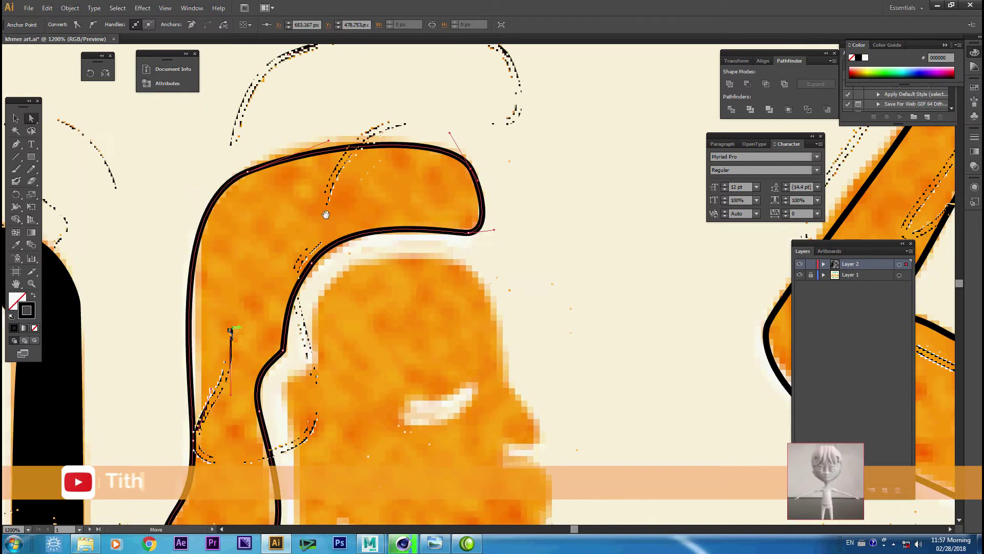
left_click(230, 330)
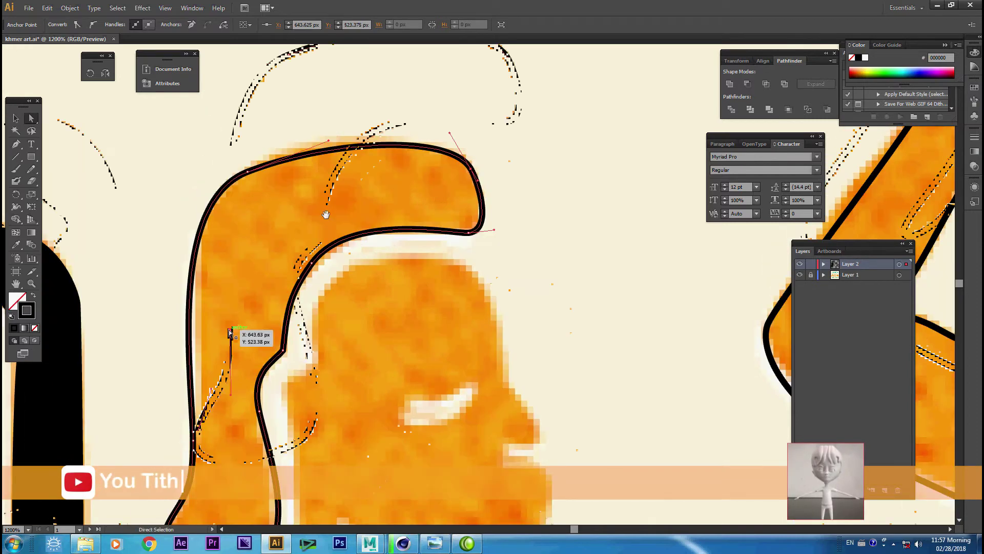
left_click_drag(231, 334, 241, 290)
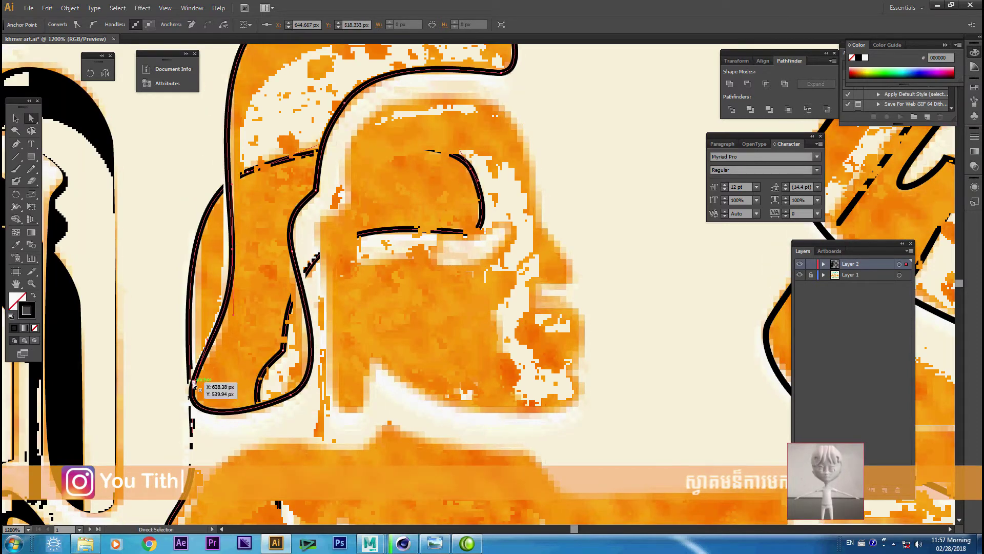
left_click_drag(194, 381, 325, 215)
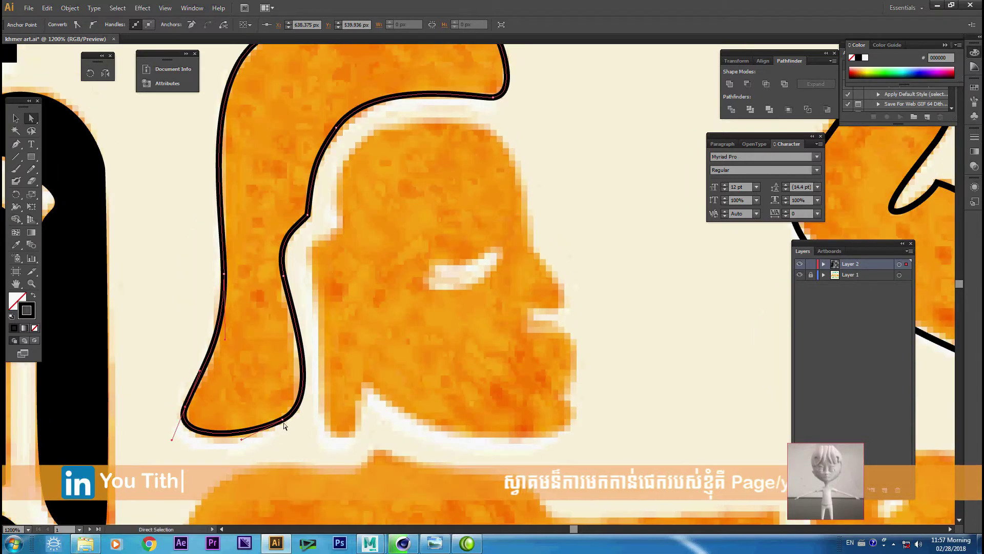
left_click(274, 430)
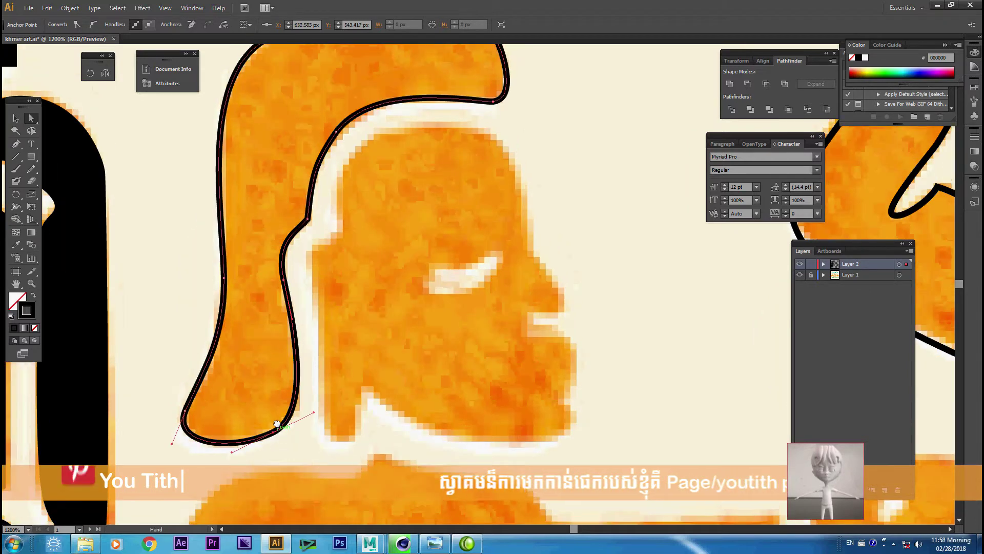
left_click_drag(276, 419, 277, 463)
left_click(277, 324)
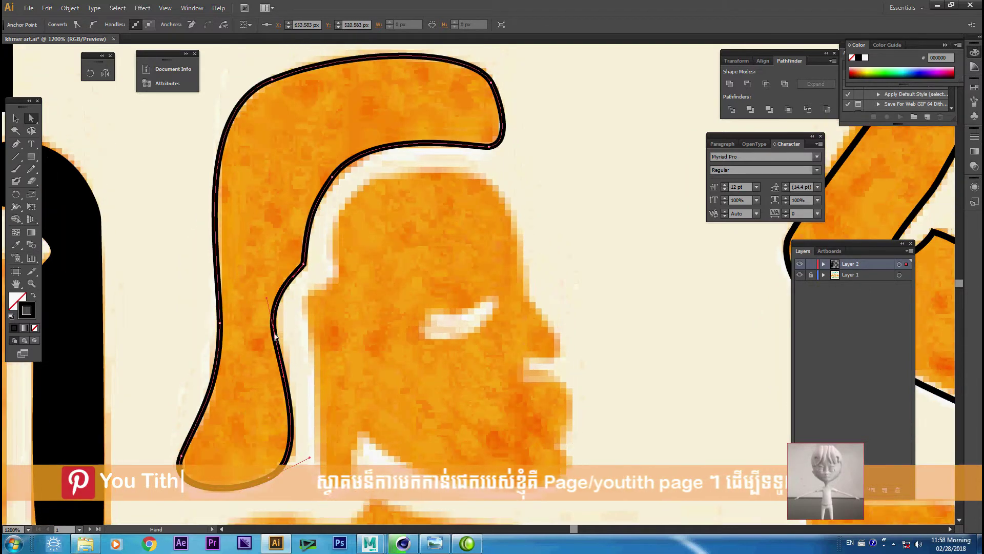
left_click_drag(313, 323, 191, 252)
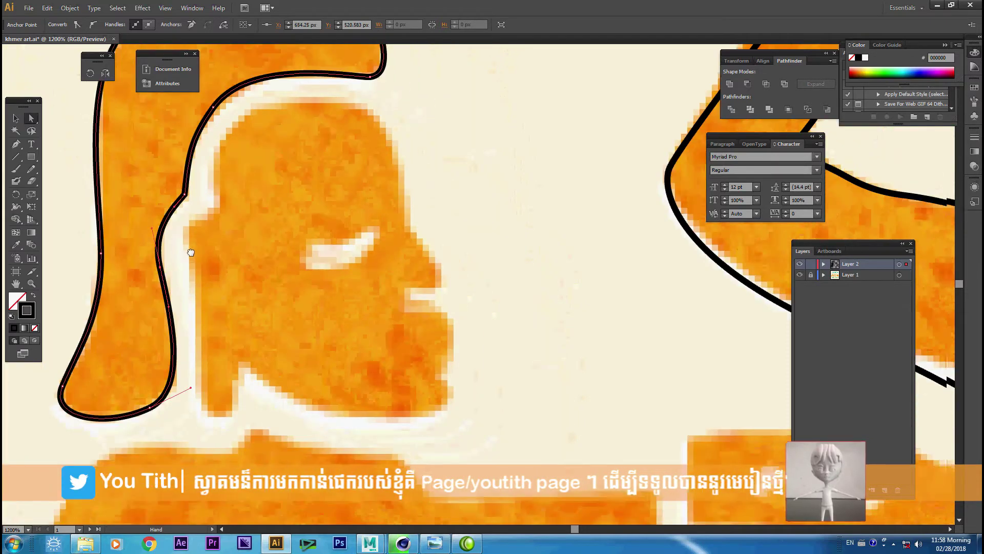
Pen-trace the face outline from the neck bottom up over the back and top of the head.
key("p")
left_click_drag(239, 350, 233, 405)
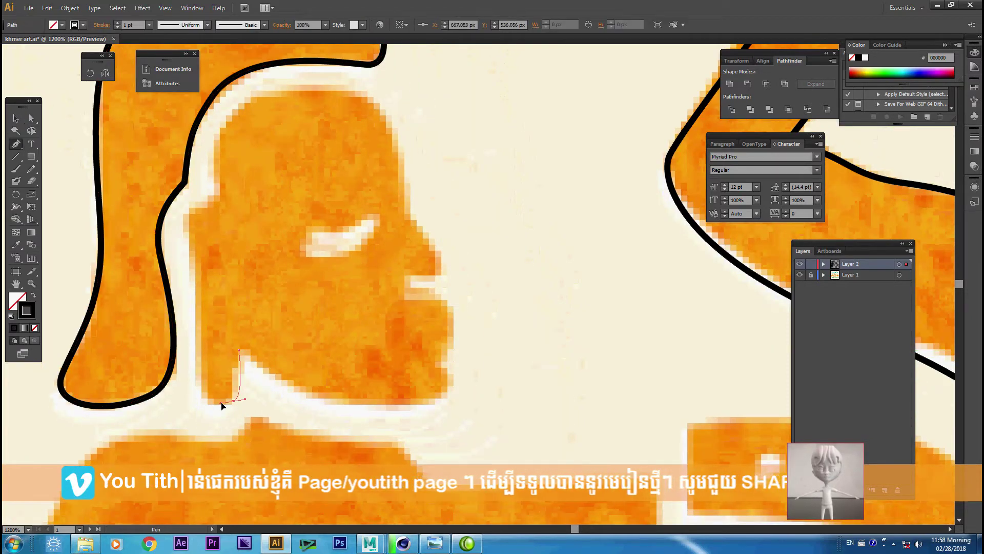
left_click(200, 392)
left_click(186, 196)
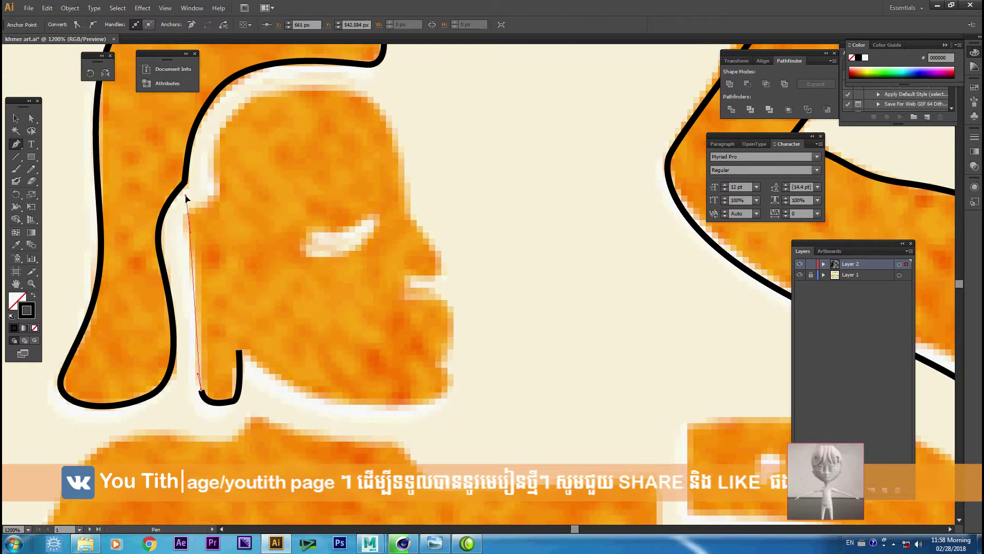
left_click(213, 197)
left_click_drag(249, 100, 302, 86)
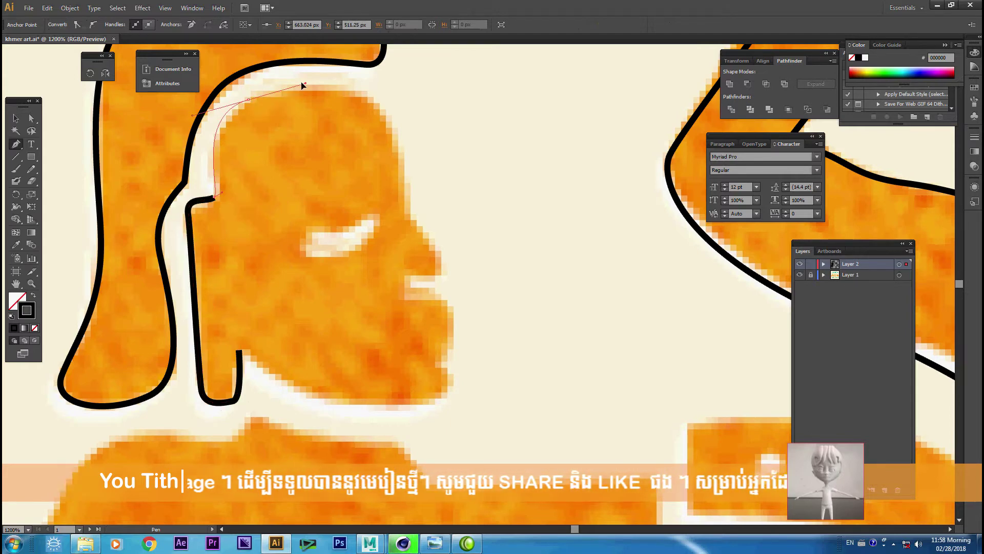
left_click_drag(398, 148, 414, 223)
Continue the outline down the nose, lips, chin and jaw, closing it at the neck.
left_click(408, 216)
left_click(440, 270)
left_click(406, 279)
left_click_drag(395, 291, 427, 300)
left_click(451, 309)
left_click_drag(444, 357, 436, 363)
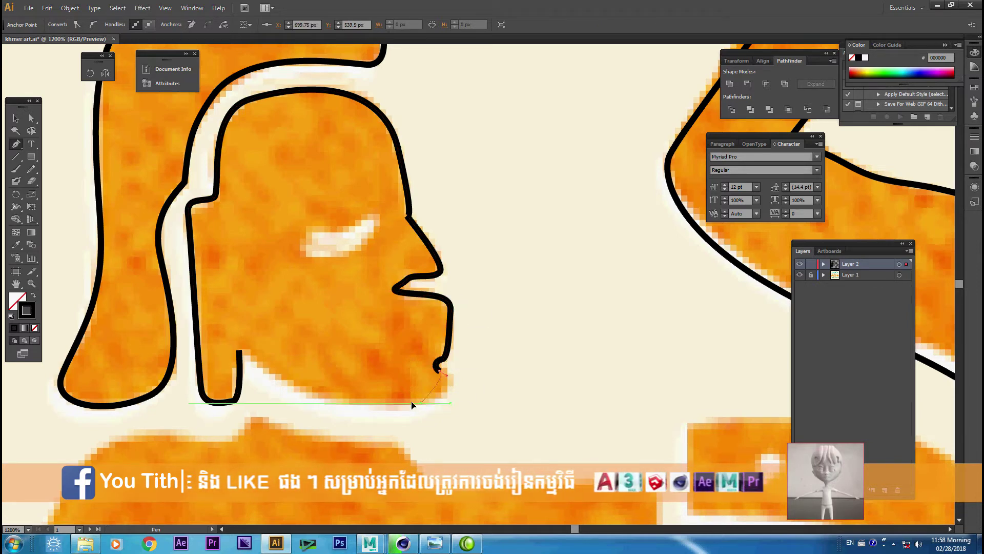
left_click_drag(420, 402, 379, 403)
left_click(238, 349)
left_click(31, 118)
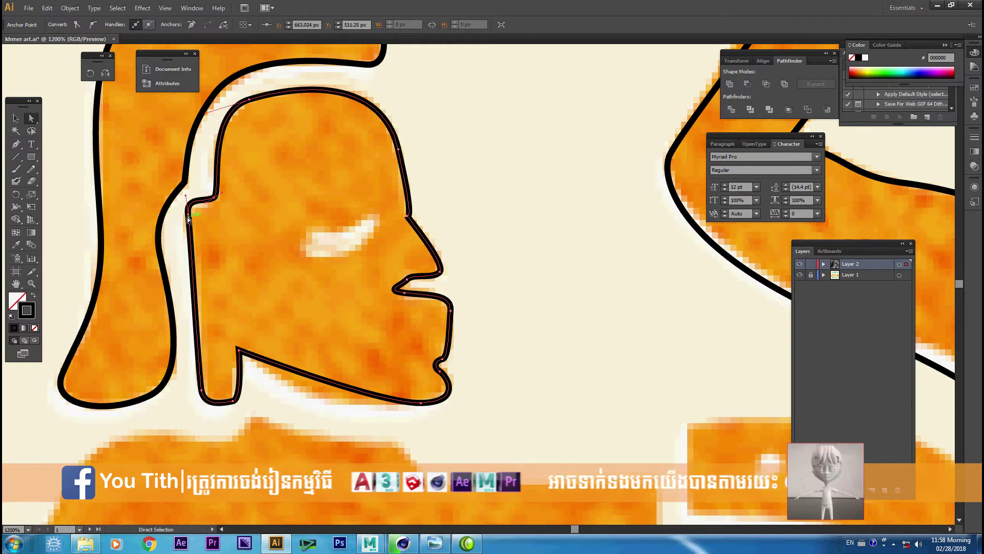
Reshape the face outline's forehead curve to match the orange face.
left_click_drag(291, 157, 261, 201)
left_click(220, 148)
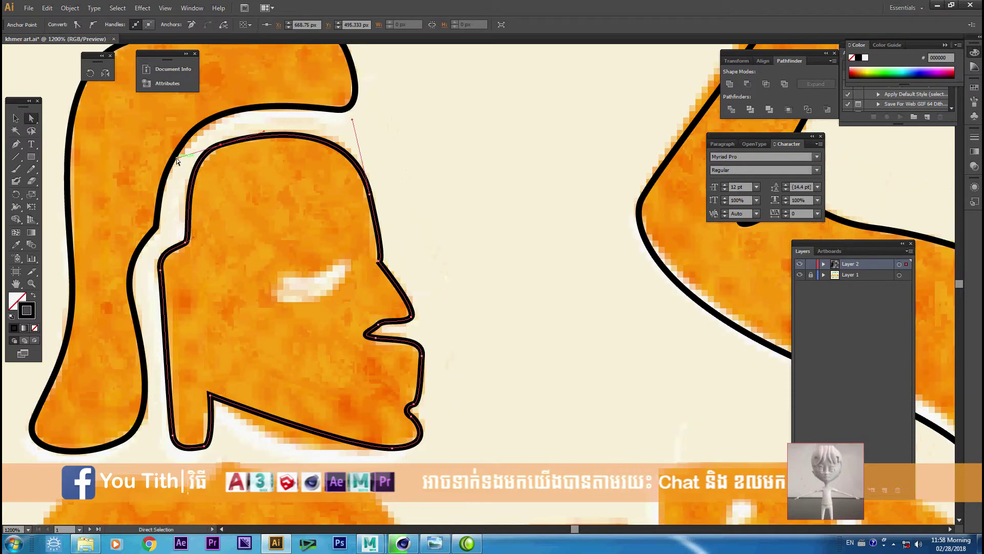
left_click_drag(180, 165, 86, 168)
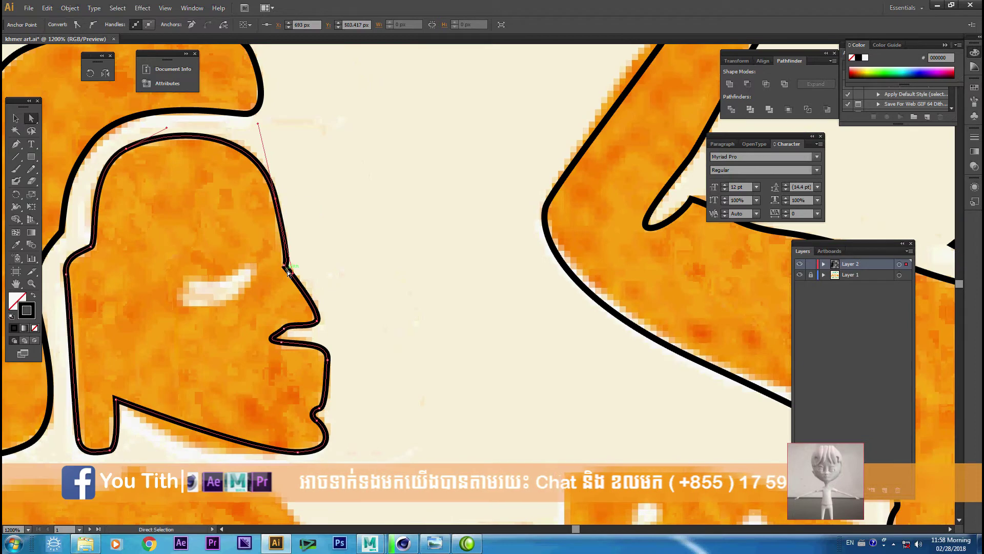
mouse_move(289, 261)
left_mouse_down()
mouse_move(280, 235)
mouse_move(259, 229)
left_mouse_up()
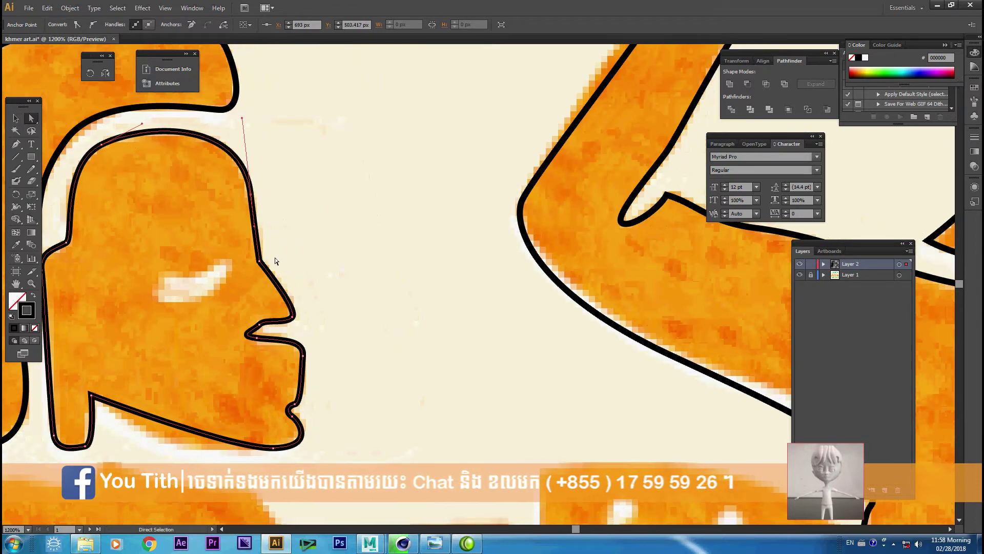
left_click(93, 24)
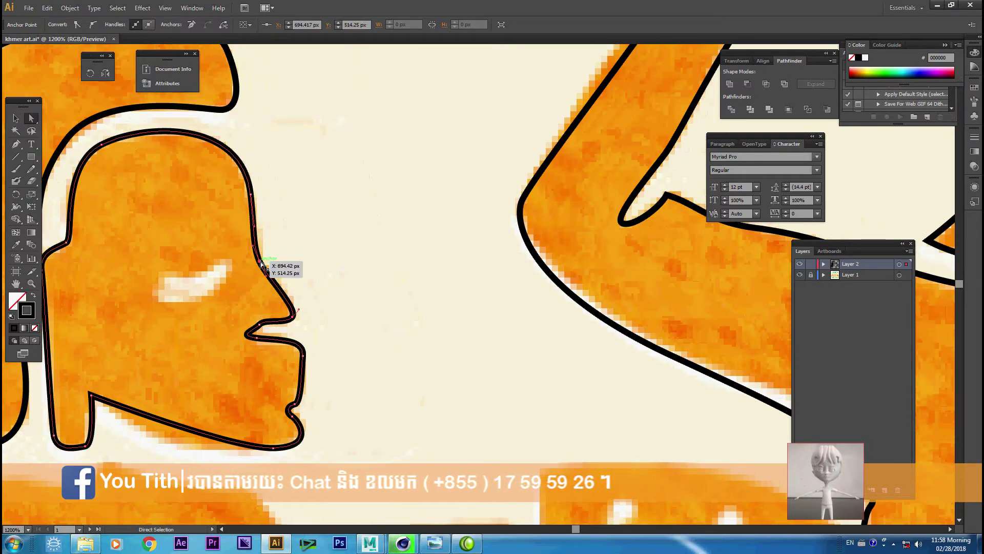
scroll(325, 318, "down", 2)
scroll(325, 318, "up", 1)
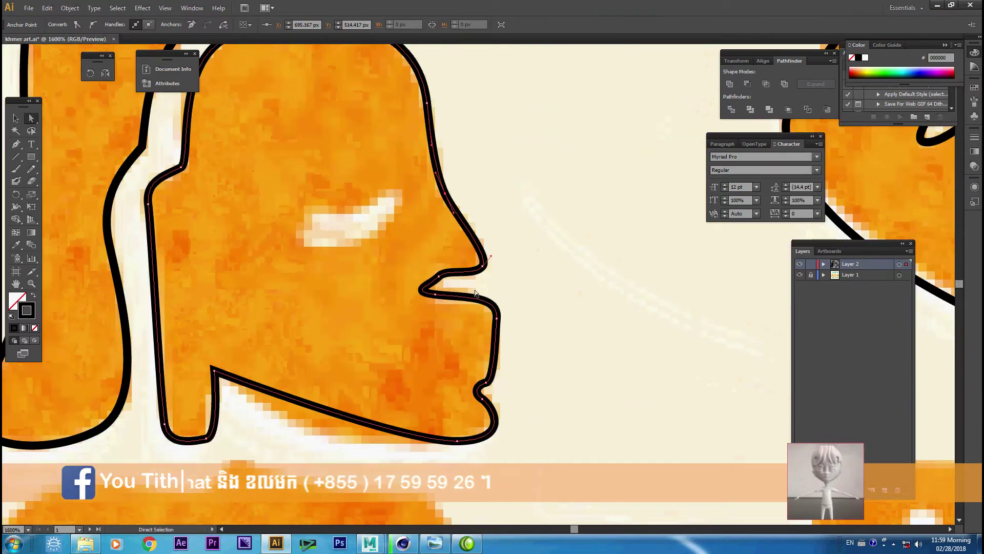
Fit the lips, chin and jaw curves and smooth the neck corner into a curve.
left_click_drag(435, 297, 431, 281)
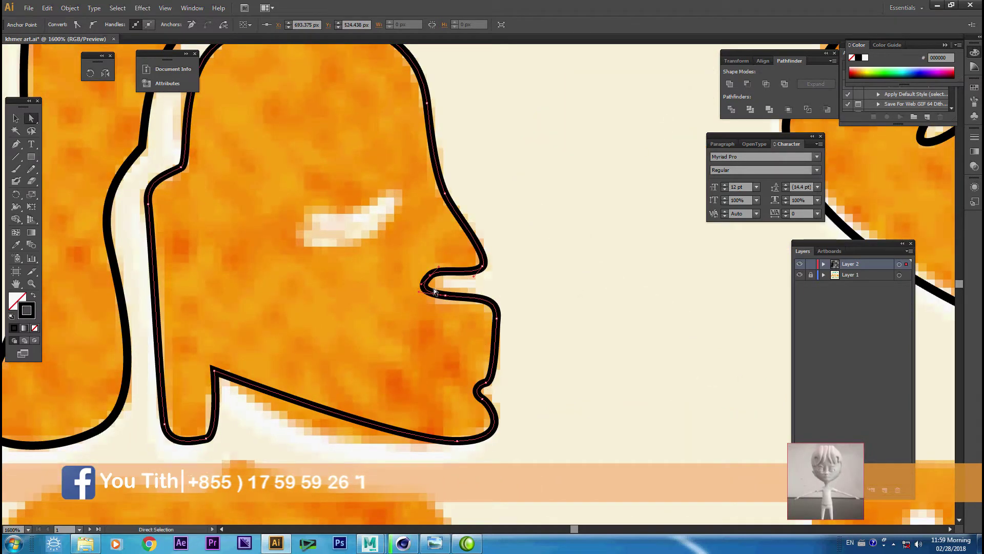
left_click_drag(497, 318, 502, 332)
left_click(456, 439)
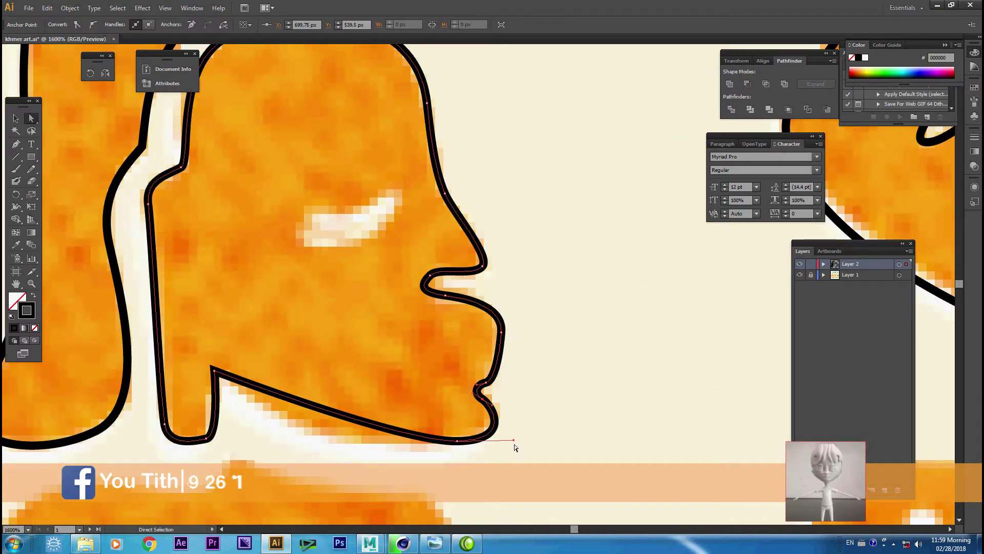
left_click(214, 370)
left_click_drag(241, 376, 264, 368)
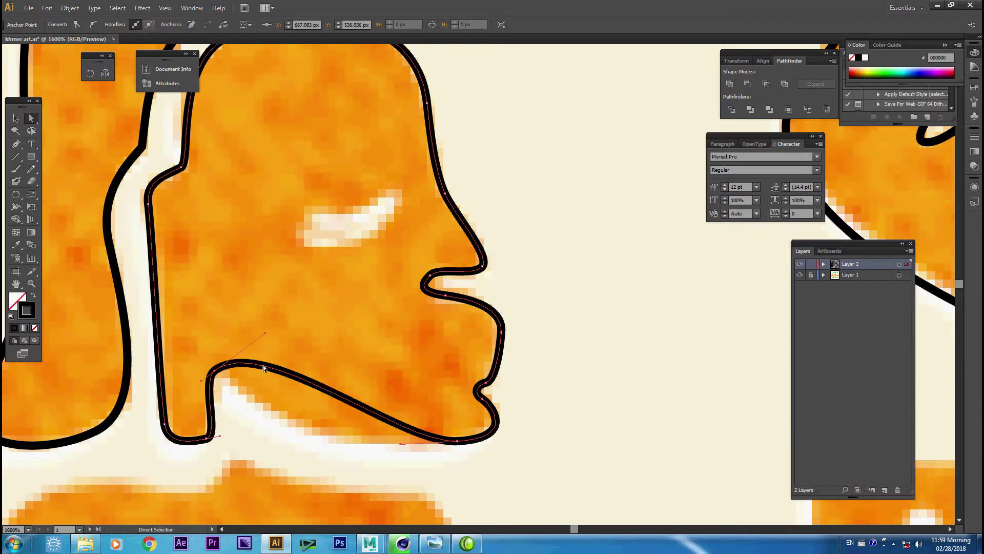
left_click_drag(265, 334, 276, 441)
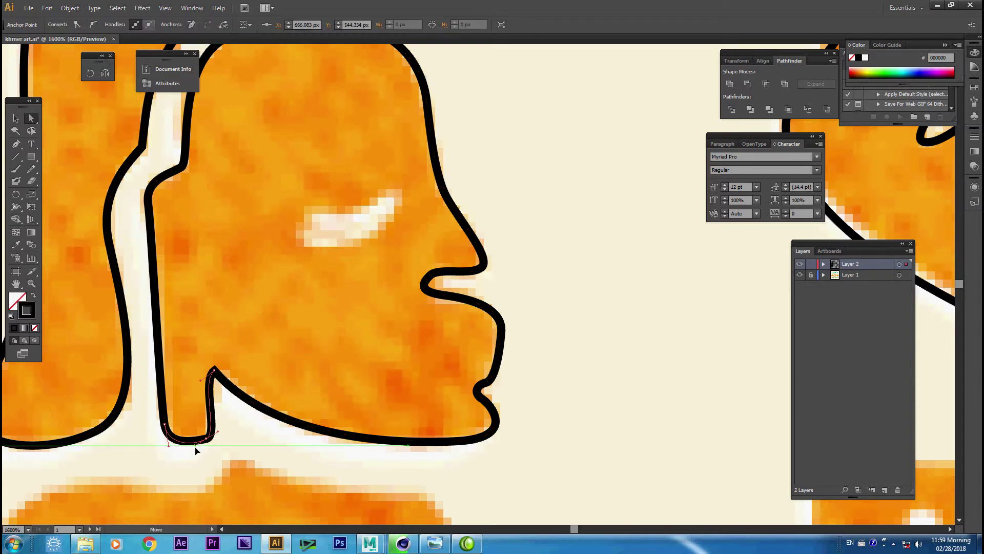
left_click_drag(236, 295, 181, 333)
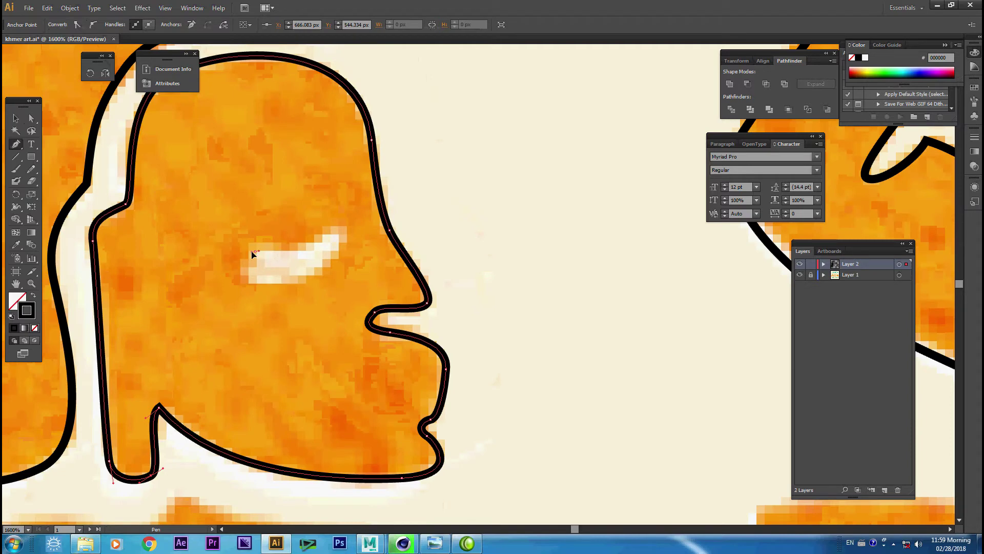
Draw a closed eye-shaped outline and fit its lower edge and top curve to the eye.
left_click(246, 267)
left_click_drag(299, 281, 315, 275)
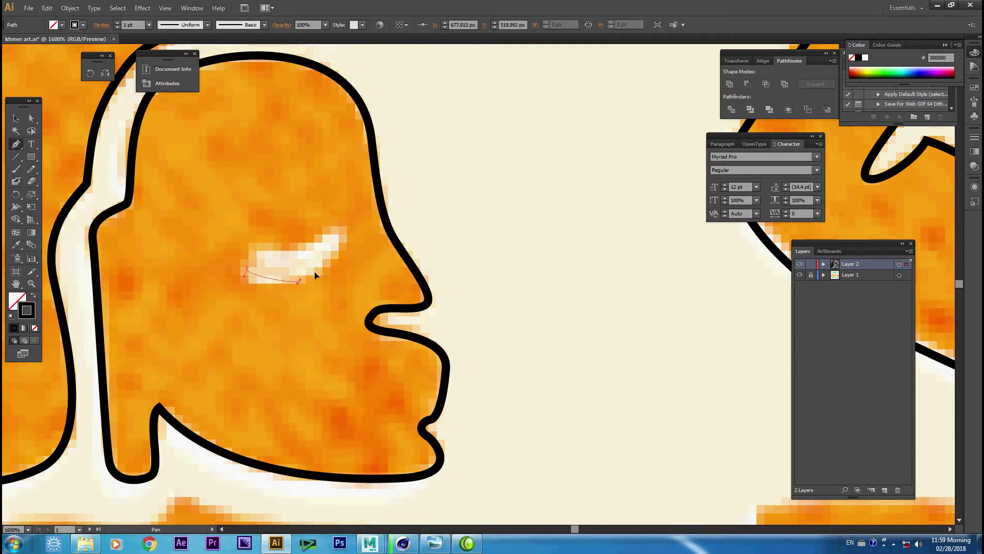
left_click_drag(339, 240, 338, 229)
left_click_drag(250, 248, 256, 246)
left_click(245, 267)
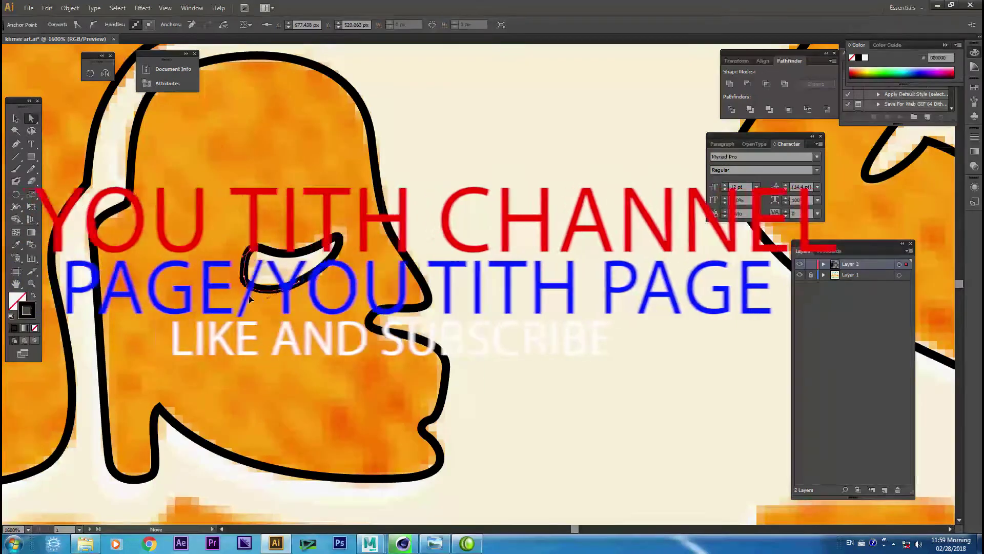
left_click_drag(301, 282, 308, 285)
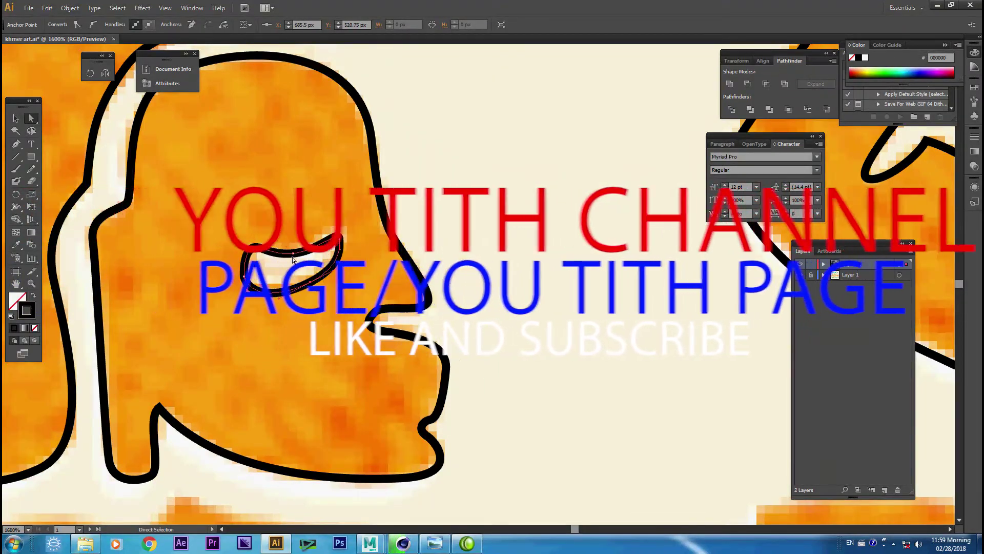
left_click_drag(250, 250, 252, 249)
left_click(339, 235)
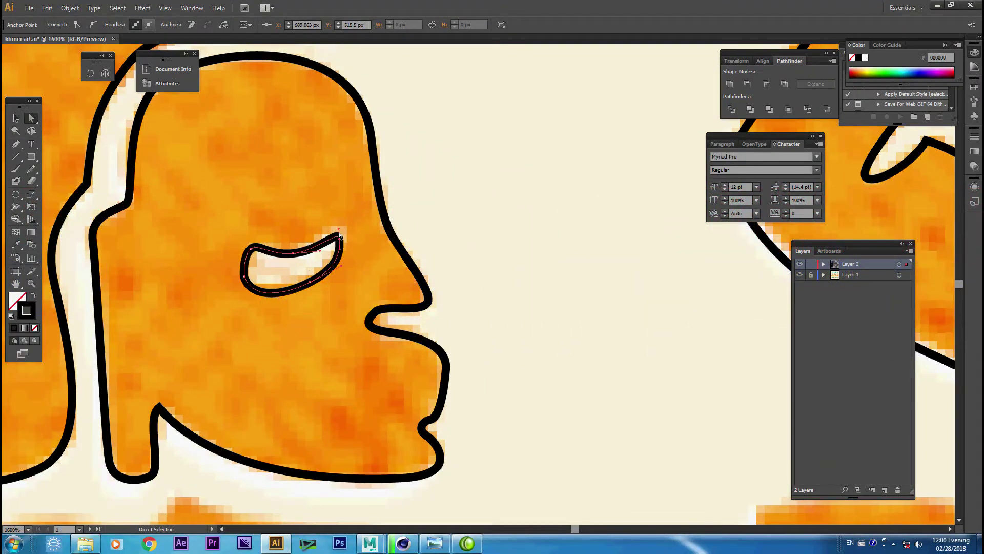
scroll(293, 301, "down", 5)
Begin the torso outline down its left side and along the lower arm to its tip.
scroll(372, 228, "down", 5)
scroll(372, 228, "down", 5)
scroll(359, 246, "up", 3)
left_click(352, 259)
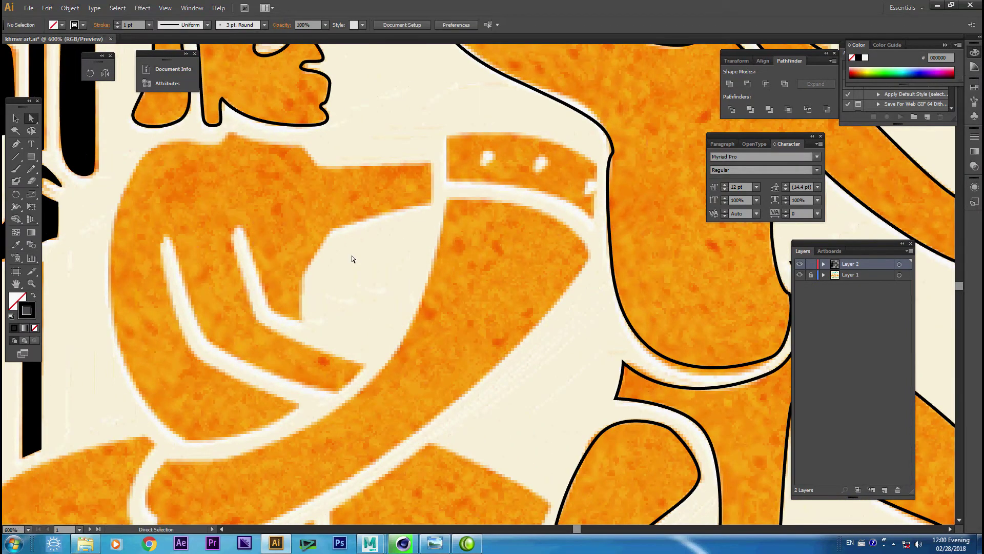
left_click_drag(224, 138, 198, 140)
left_click_drag(114, 214, 112, 242)
left_click_drag(92, 307, 97, 307)
left_click_drag(183, 438, 236, 457)
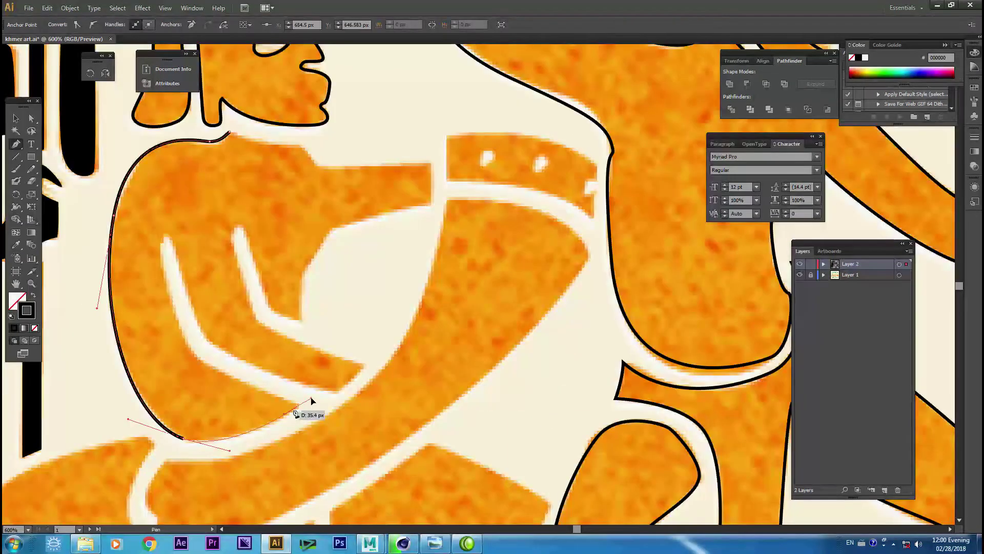
mouse_move(297, 405)
left_mouse_down()
mouse_move(190, 349)
mouse_move(172, 211)
left_mouse_up()
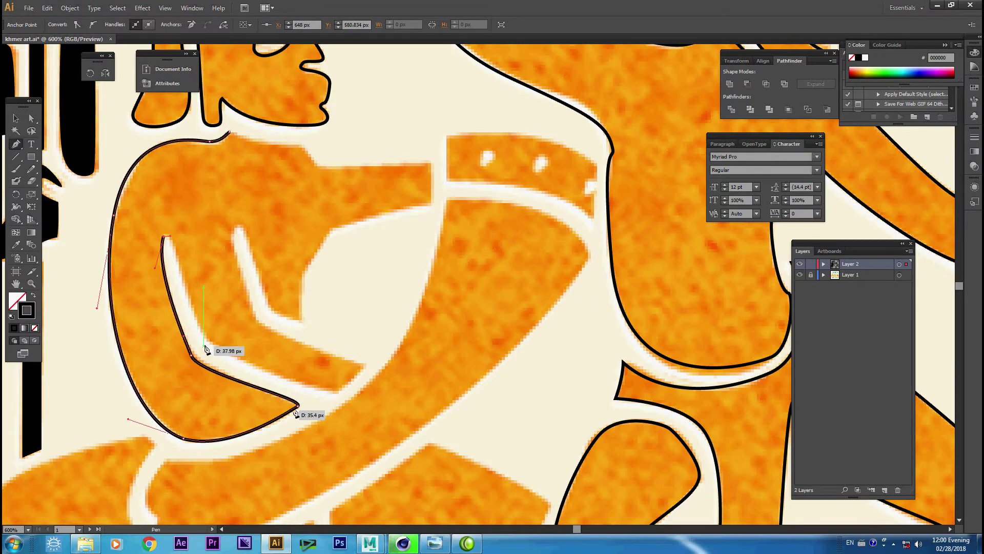
left_click_drag(204, 340, 356, 391)
left_click(361, 365)
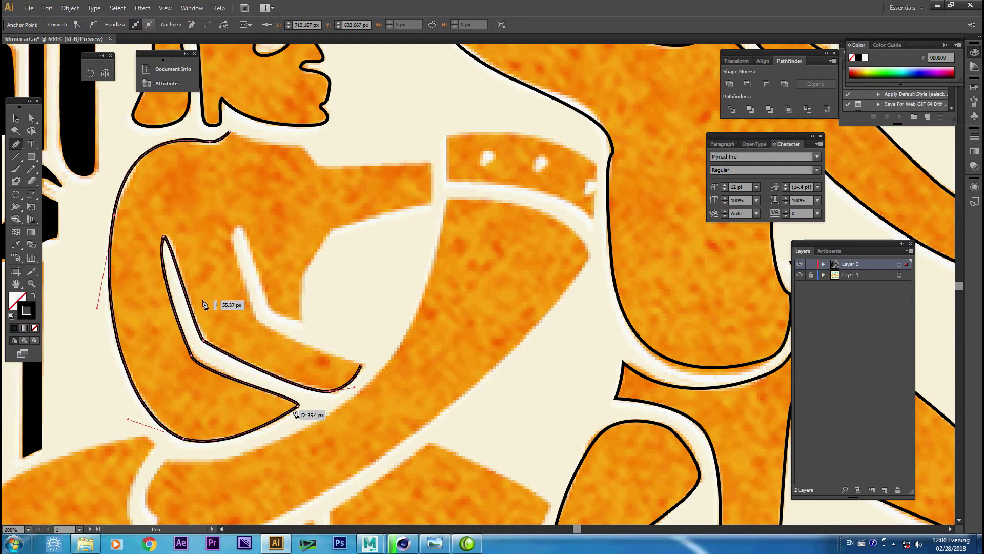
Trace the second arm gap, the hand's squared end and arm top, closing the torso path.
left_click_drag(255, 321, 245, 212)
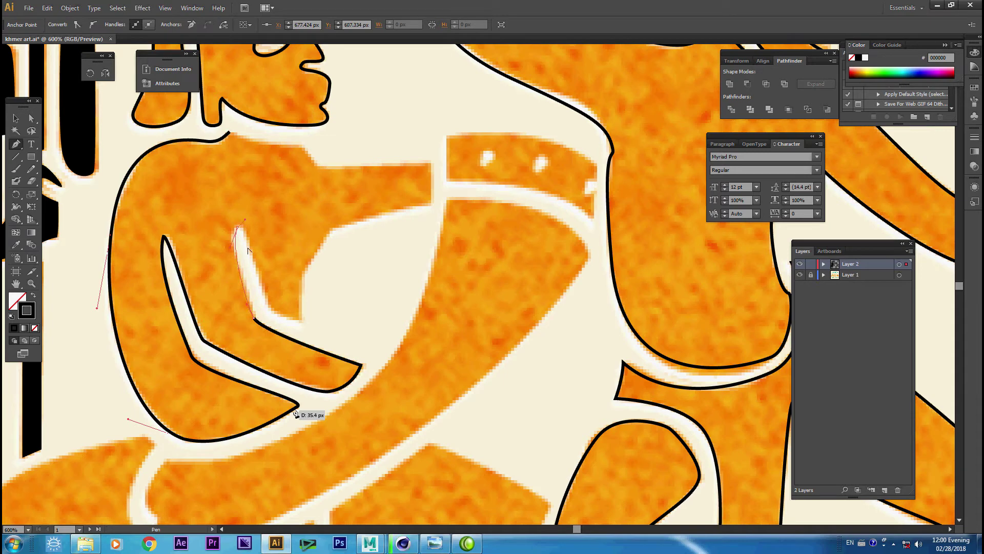
left_click(303, 319)
left_click_drag(303, 265, 341, 229)
left_click_drag(422, 205, 438, 206)
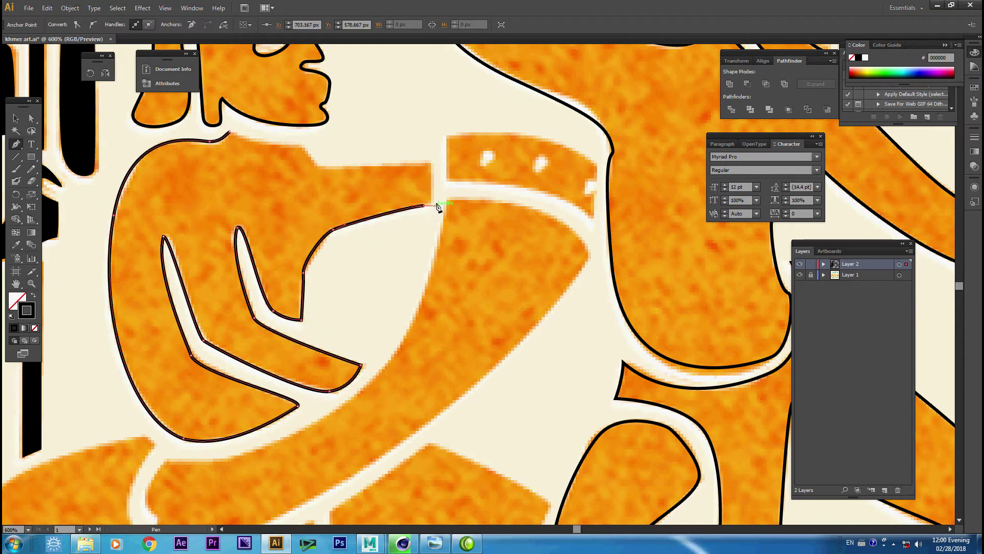
left_click(433, 205)
left_click(430, 163)
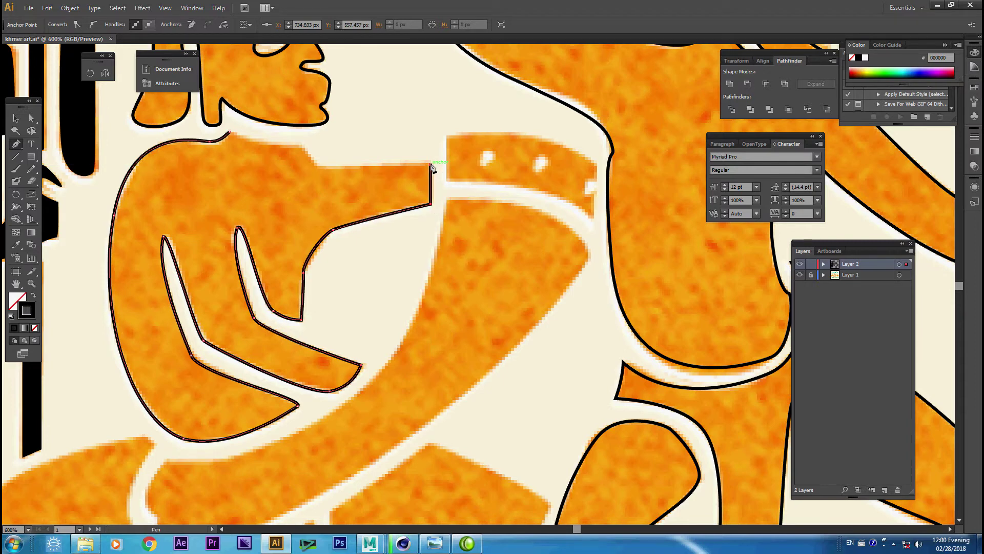
left_click(318, 166)
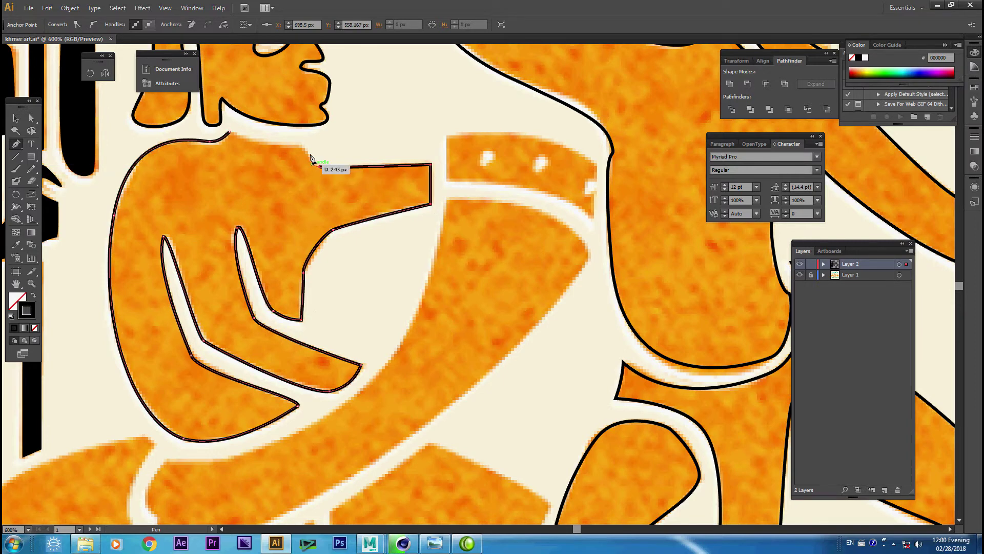
left_click(229, 134)
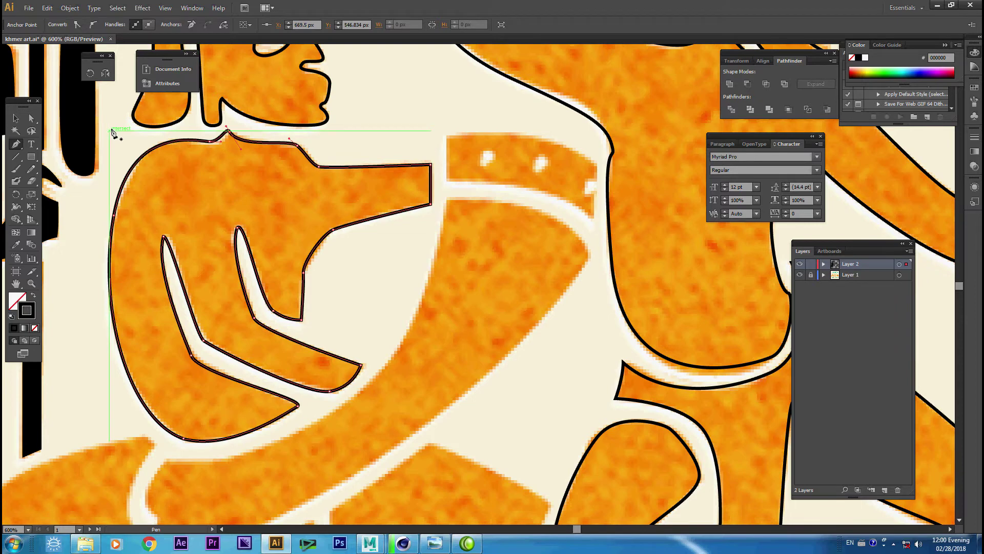
Reshape the shoulder curve to fit the figure and check the arm outline.
scroll(221, 117, "up", 1)
mouse_move(318, 165)
left_mouse_down()
mouse_move(243, 205)
mouse_move(259, 238)
left_mouse_up()
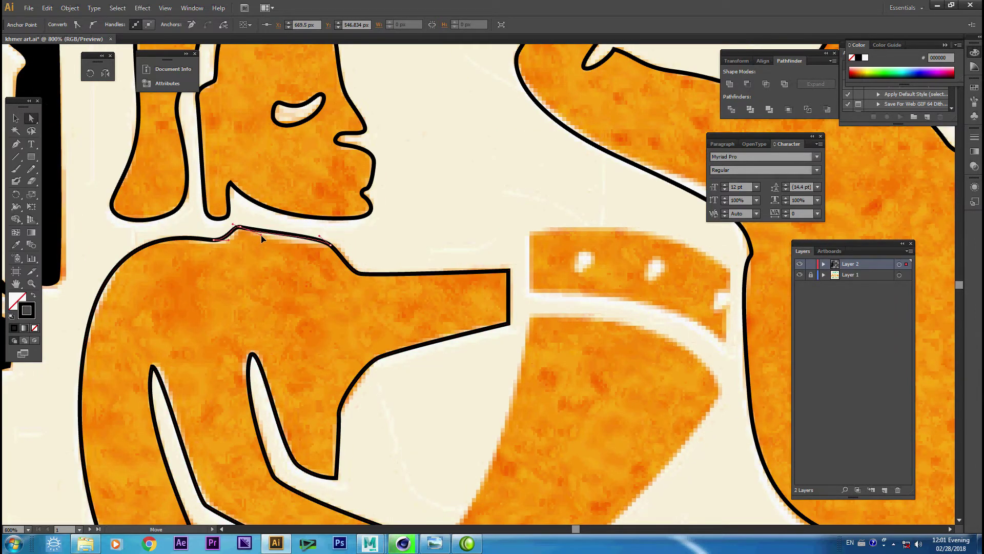
left_click_drag(211, 244, 244, 229)
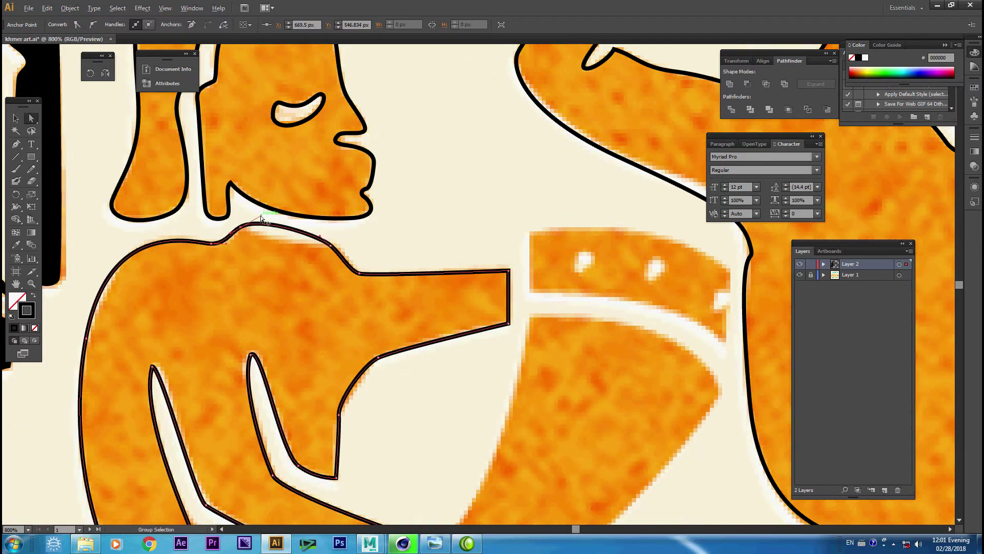
left_click_drag(347, 355, 301, 226)
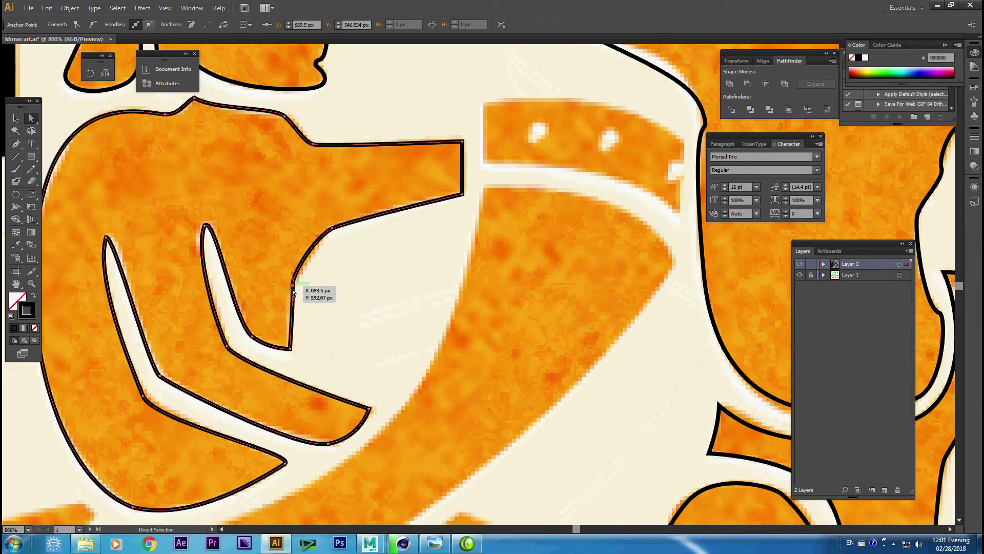
scroll(282, 232, "up", 1)
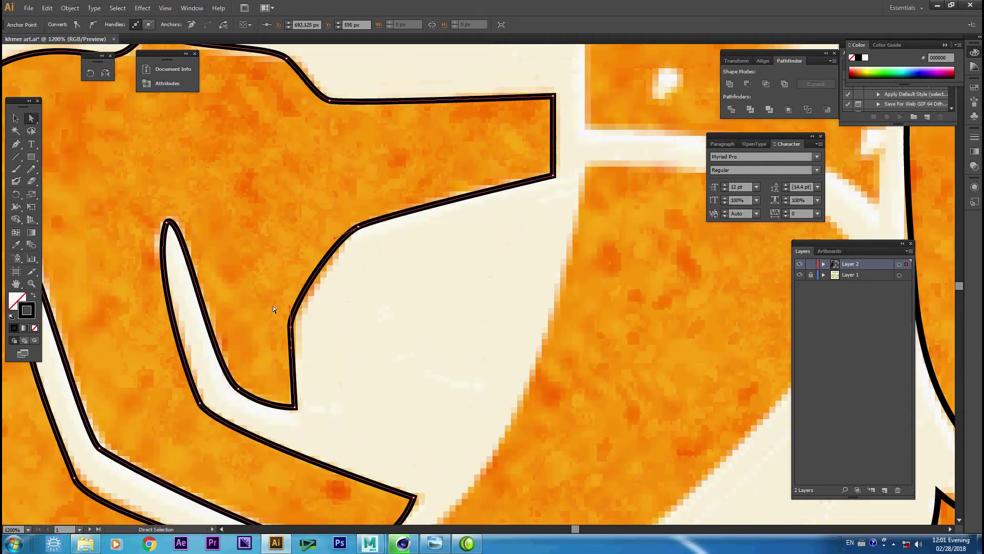
left_click_drag(296, 276, 379, 281)
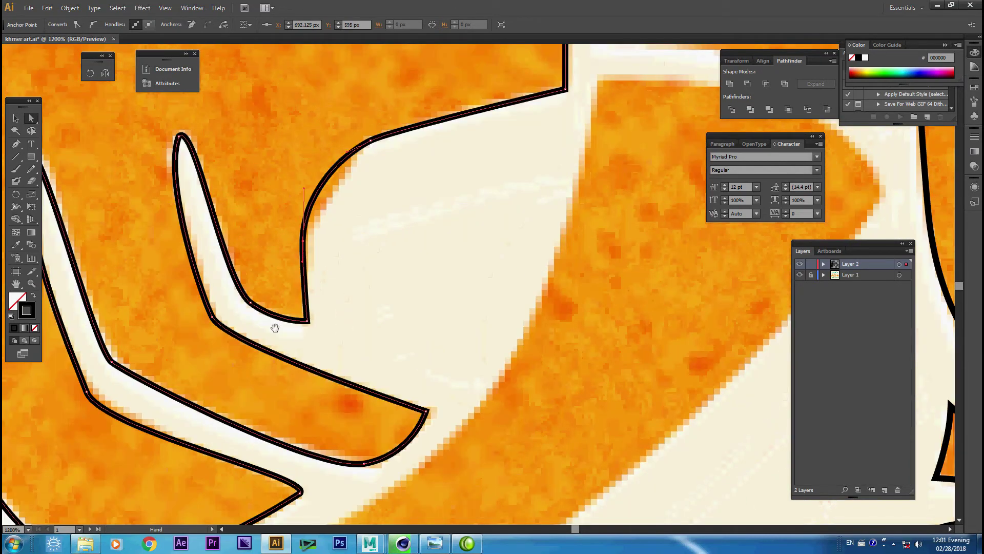
scroll(380, 280, "down", 3)
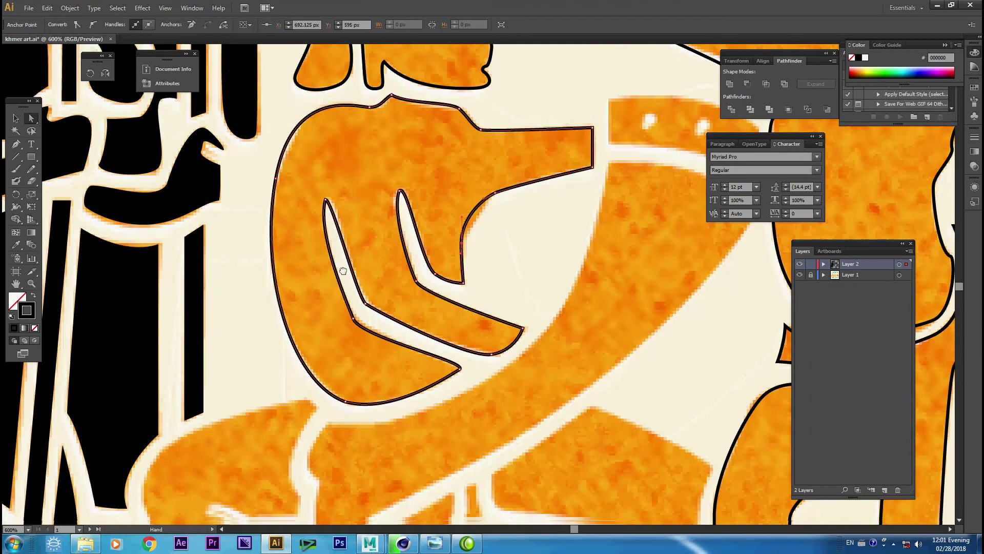
key("ctrl+shift+a")
scroll(253, 341, "down", 5)
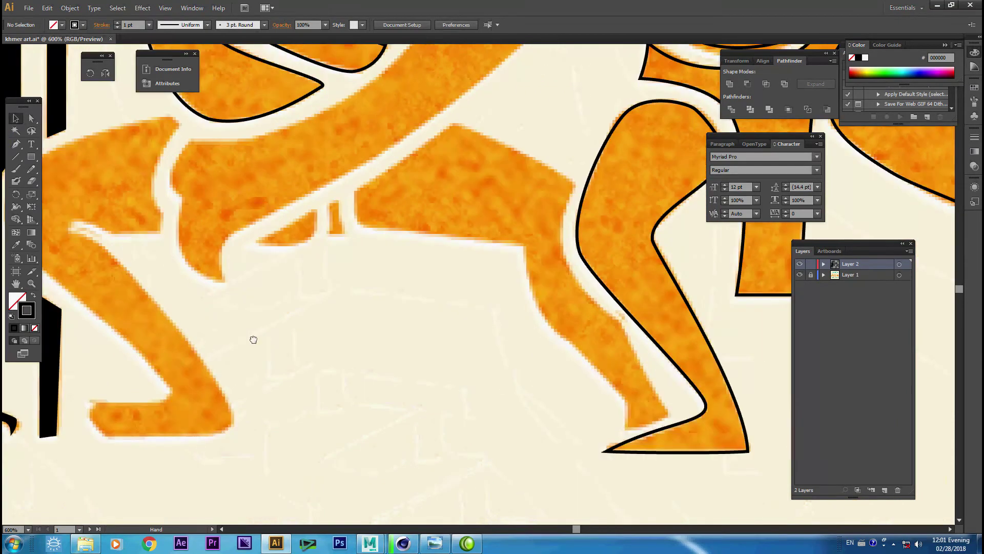
Pen-trace a closed outline around the S-shaped leg, its foot bend and top edge.
left_click(205, 409)
left_click_drag(347, 427, 347, 413)
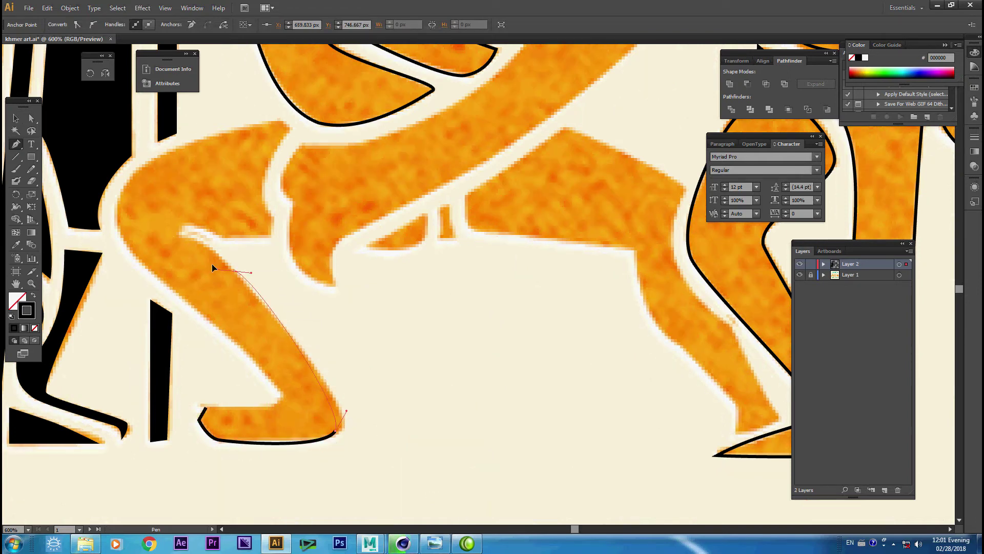
left_click_drag(182, 235, 180, 229)
left_click(226, 237)
left_click_drag(268, 235, 280, 193)
left_click_drag(288, 132, 279, 122)
left_click(116, 211)
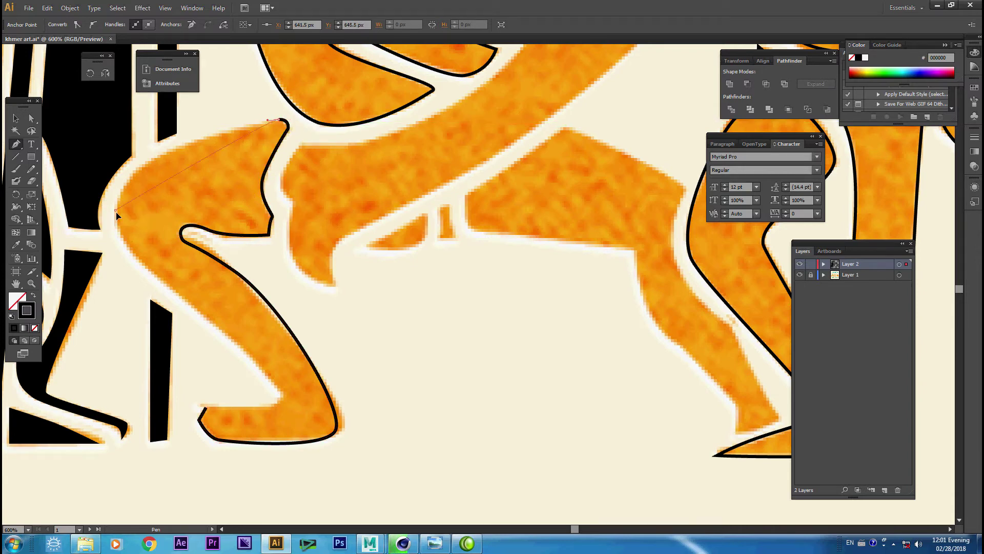
left_click_drag(123, 267, 124, 268)
left_click_drag(276, 398, 205, 409)
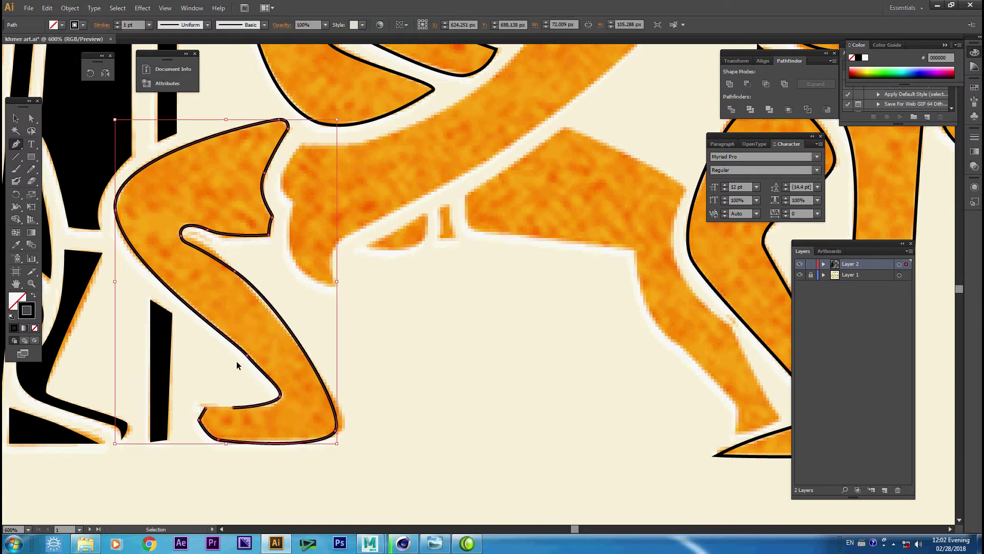
Adjust the knee, heel and lower-leg curves to hug the orange shape.
key("ctrl+equal")
left_click(372, 266)
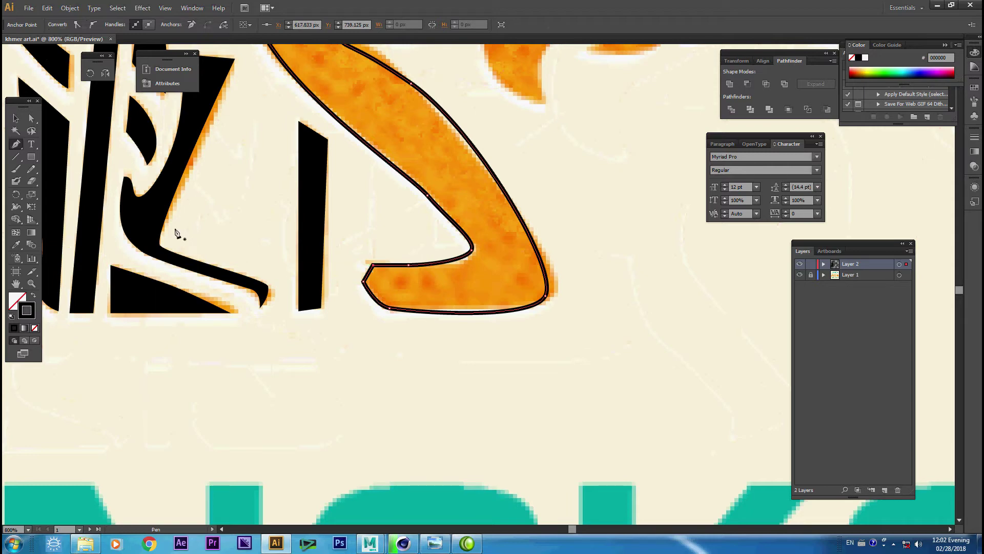
left_click(431, 201)
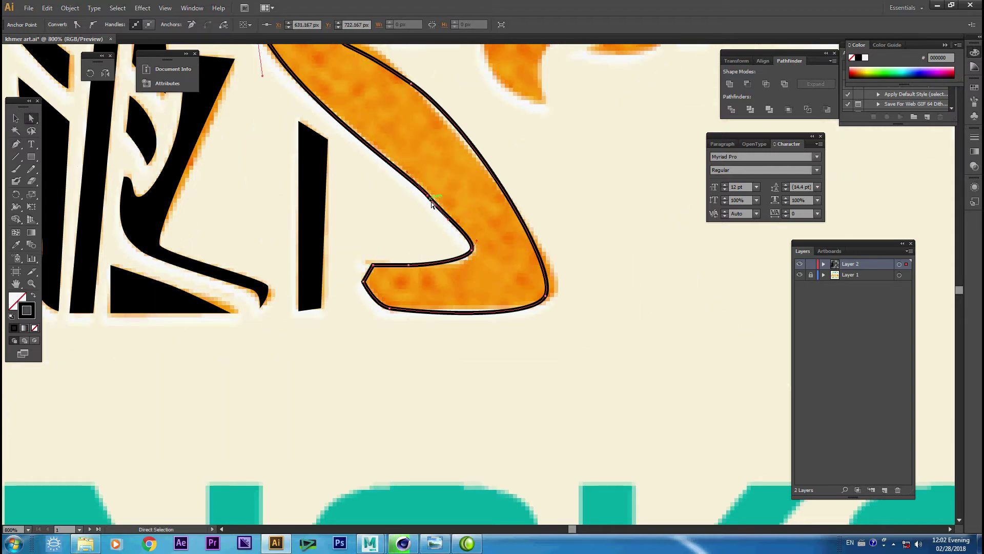
left_click_drag(428, 151, 382, 268)
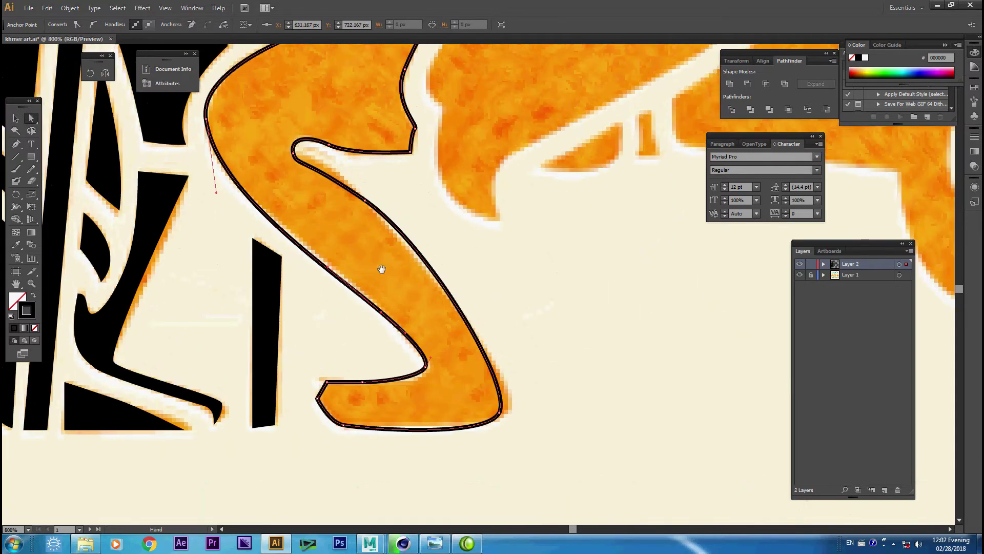
left_click(366, 201)
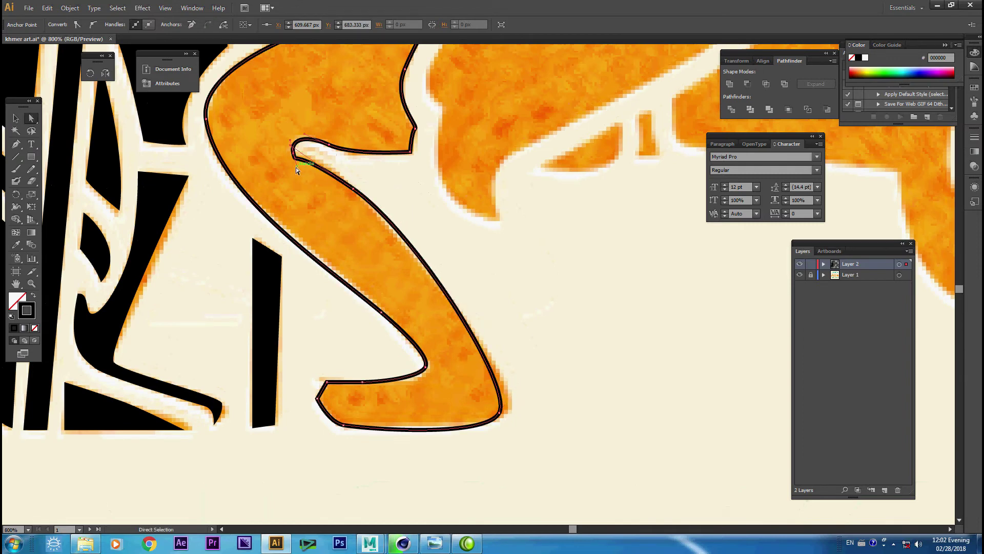
mouse_move(345, 185)
left_mouse_down()
mouse_move(333, 169)
mouse_move(345, 185)
left_mouse_up()
left_click_drag(500, 414, 509, 413)
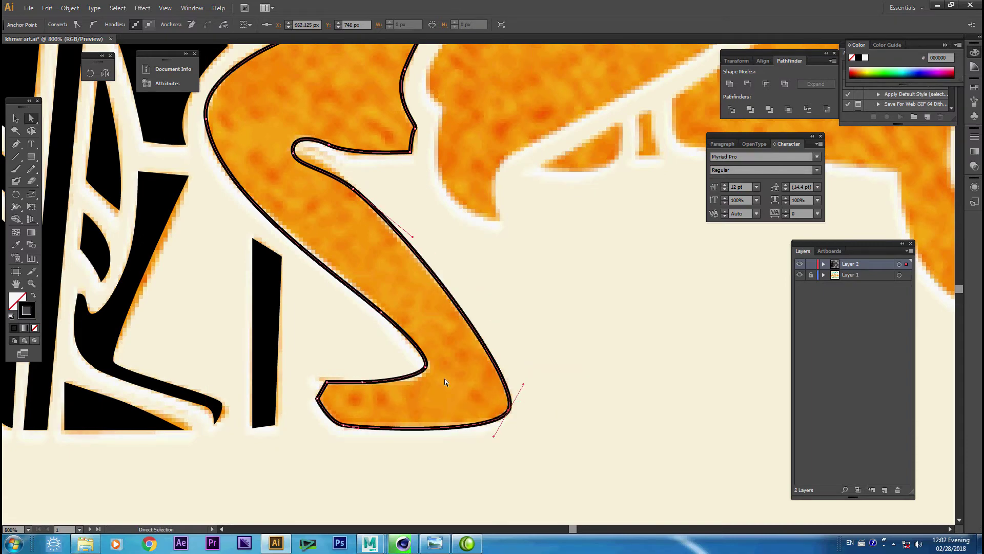
left_click_drag(445, 379, 327, 253)
key("ctrl+minus")
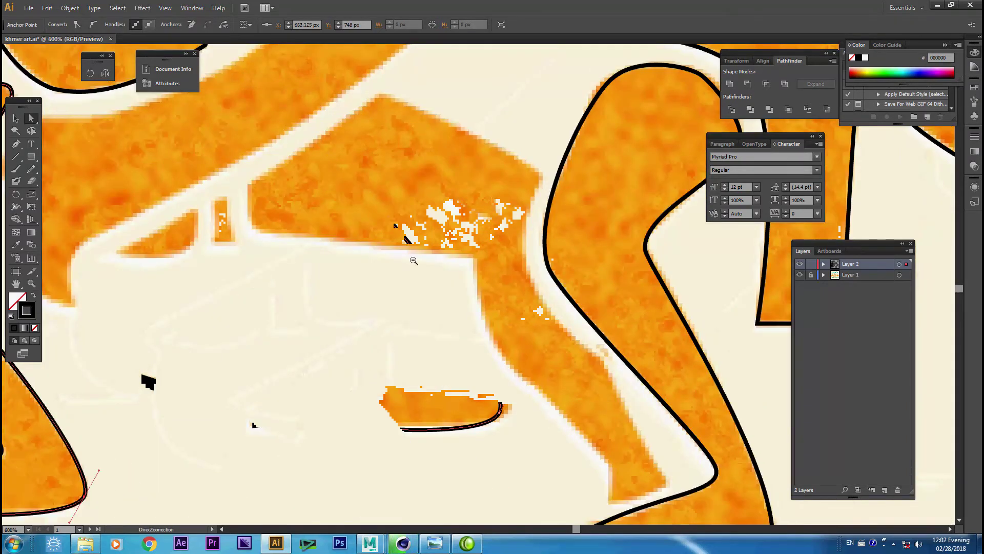
Outline the small triangle and the narrow sliver beside it with closed Pen paths.
key("p")
left_click_drag(213, 234, 213, 266)
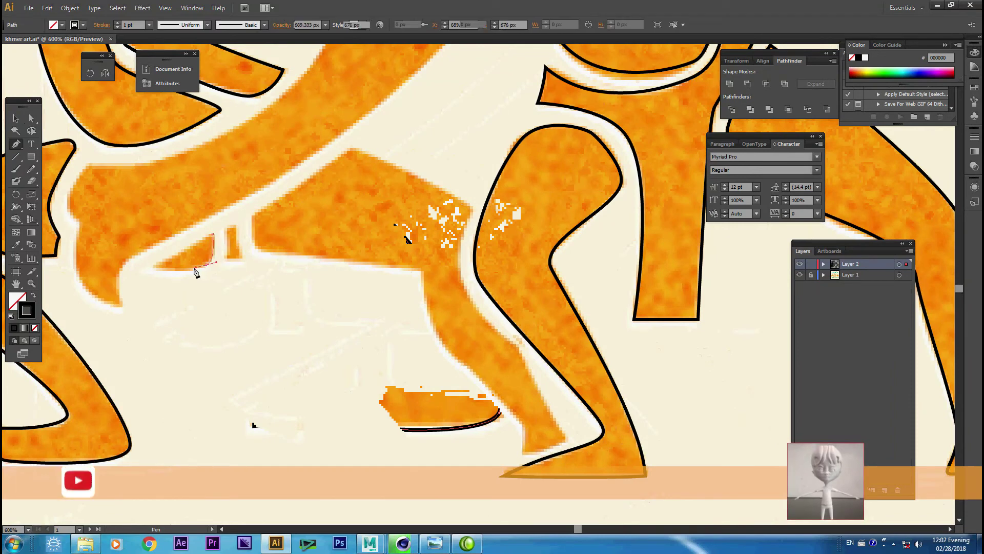
left_click(149, 267)
left_click_drag(227, 225, 228, 265)
left_click(242, 259)
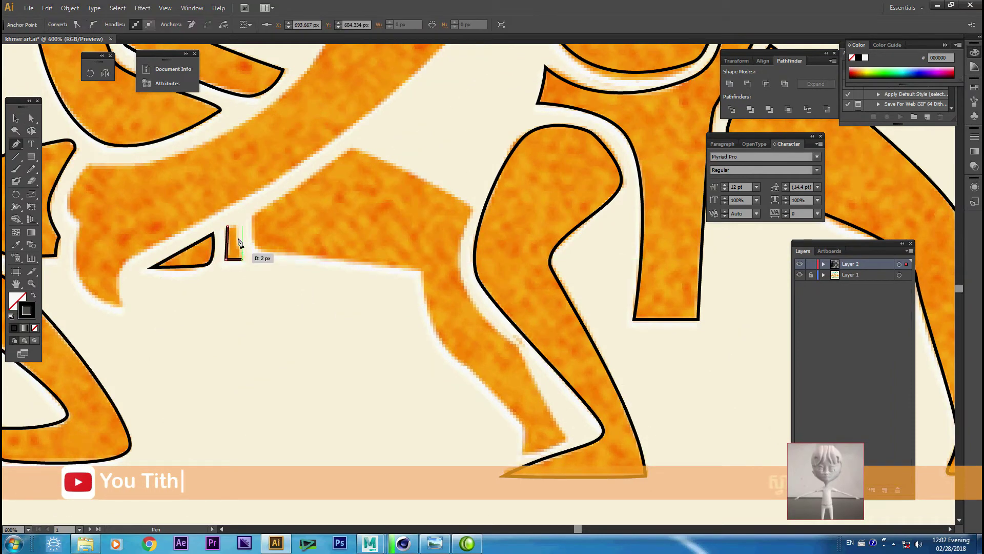
left_click(228, 226)
Trace a closed curved outline around the angular thigh-and-lower-leg shape.
left_click_drag(252, 214, 258, 241)
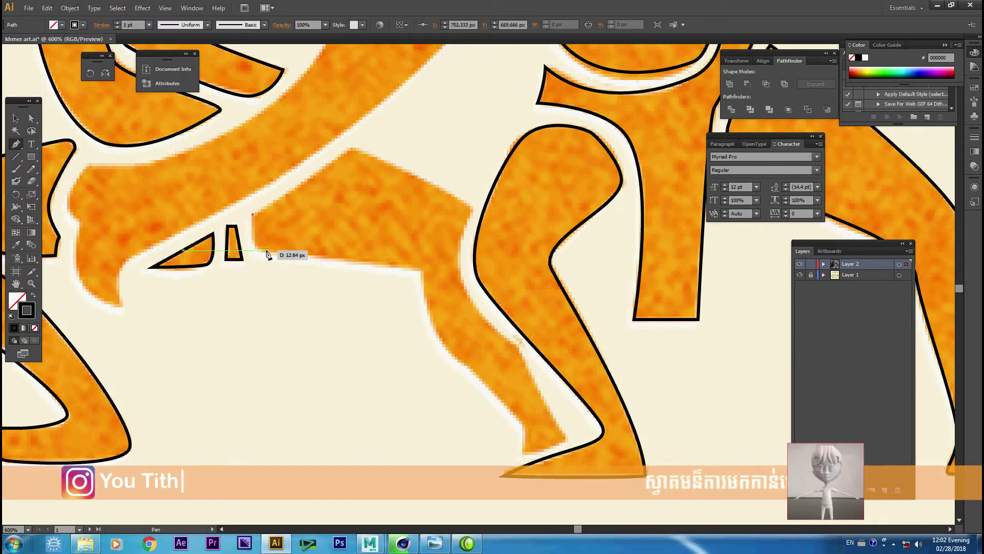
left_click(420, 270)
left_click_drag(459, 360, 481, 369)
left_click_drag(523, 425, 522, 440)
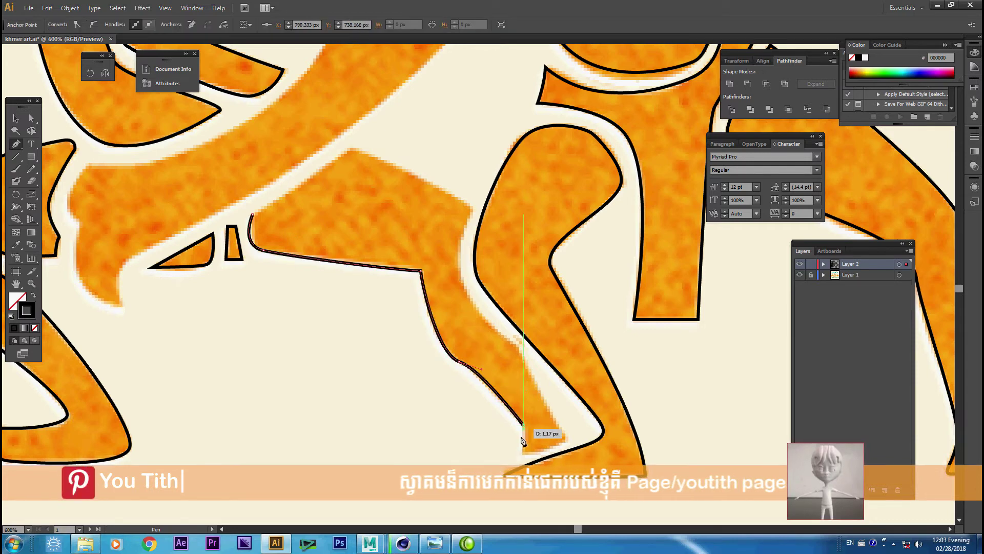
left_click_drag(459, 281, 454, 263)
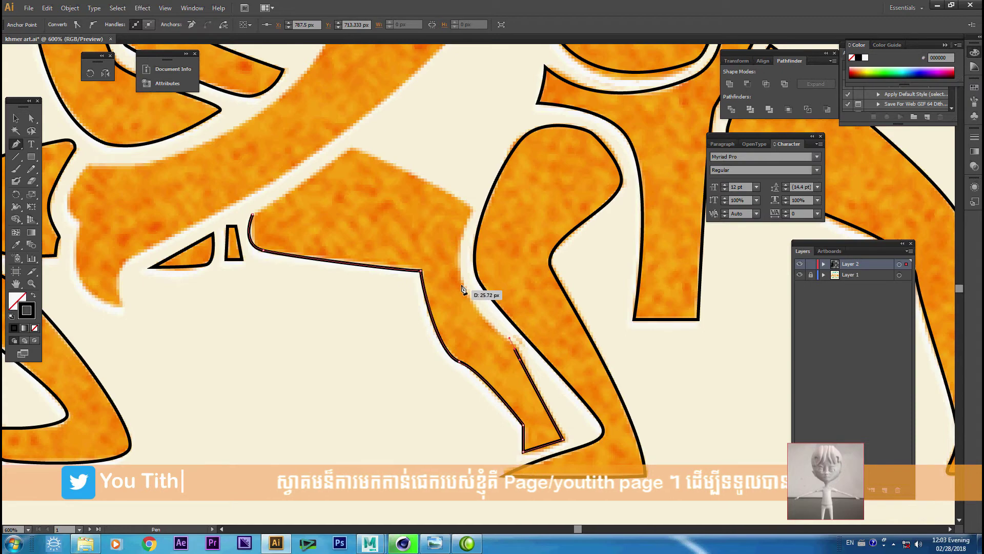
left_click(472, 209)
left_click(351, 150)
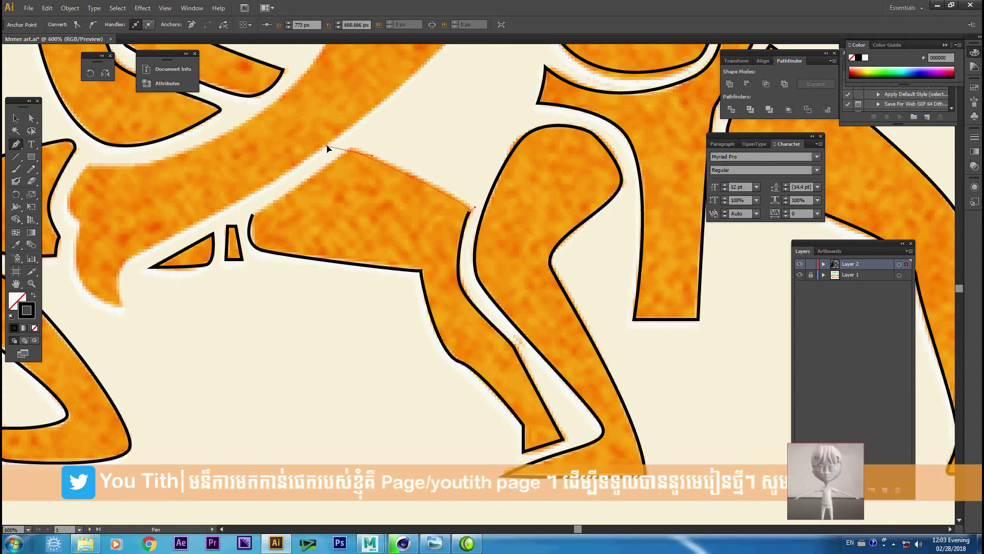
left_click(252, 216)
key("v")
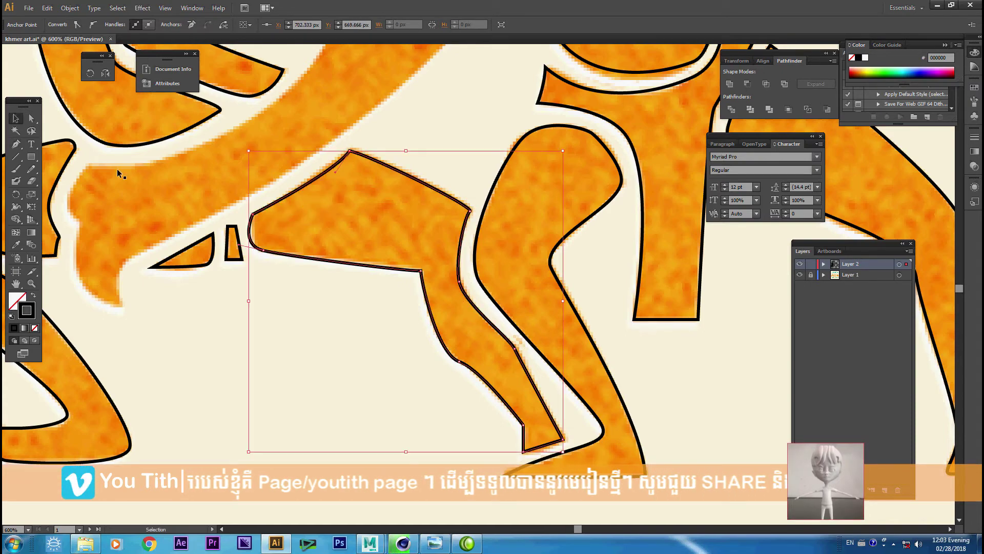
mouse_move(322, 125)
left_mouse_down()
mouse_move(327, 186)
mouse_move(290, 214)
mouse_move(306, 312)
mouse_move(370, 220)
left_mouse_up()
Draw a curved Pen outline around the long diagonal thigh piece below the waistband.
key("p")
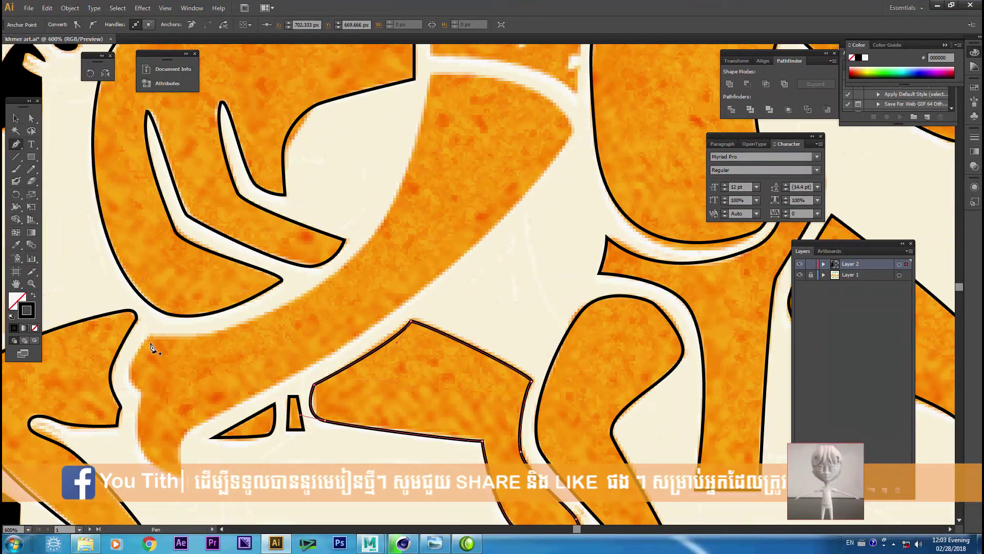
left_click(151, 335)
left_click_drag(133, 388, 150, 392)
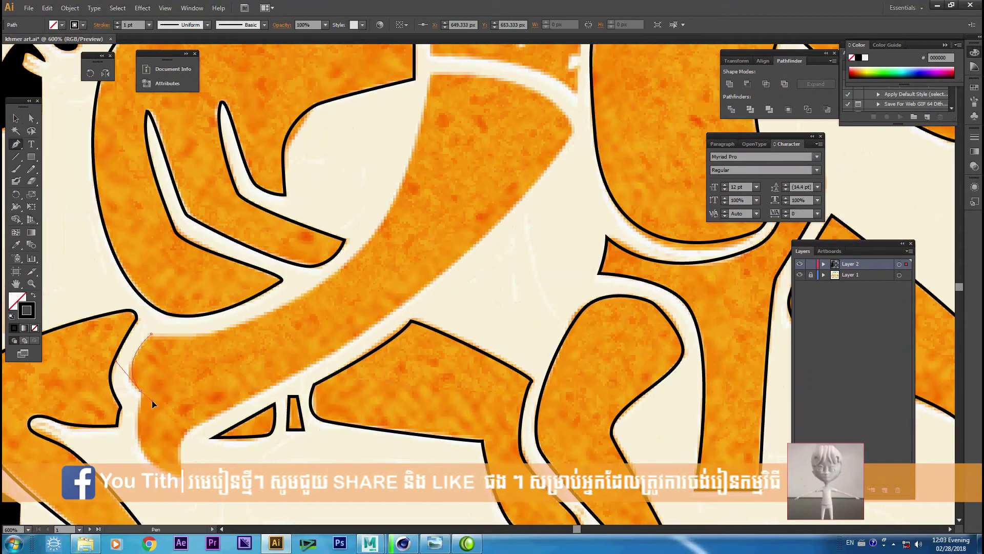
left_click_drag(170, 464, 203, 486)
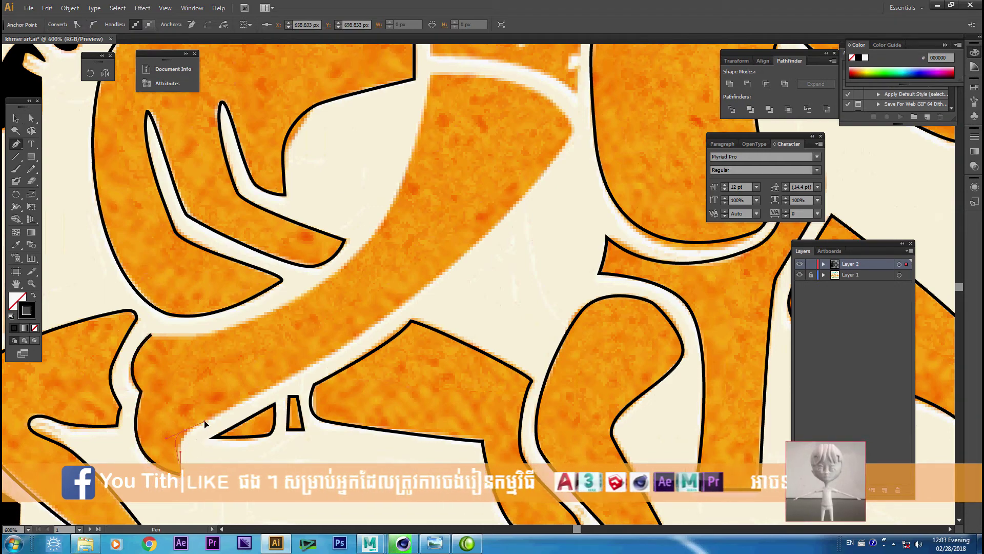
left_click_drag(391, 302, 304, 365)
left_click_drag(381, 314, 441, 233)
left_click_drag(486, 206, 488, 187)
mouse_move(344, 138)
left_mouse_down()
mouse_move(279, 153)
mouse_move(249, 148)
left_mouse_up()
left_click_drag(256, 330, 176, 384)
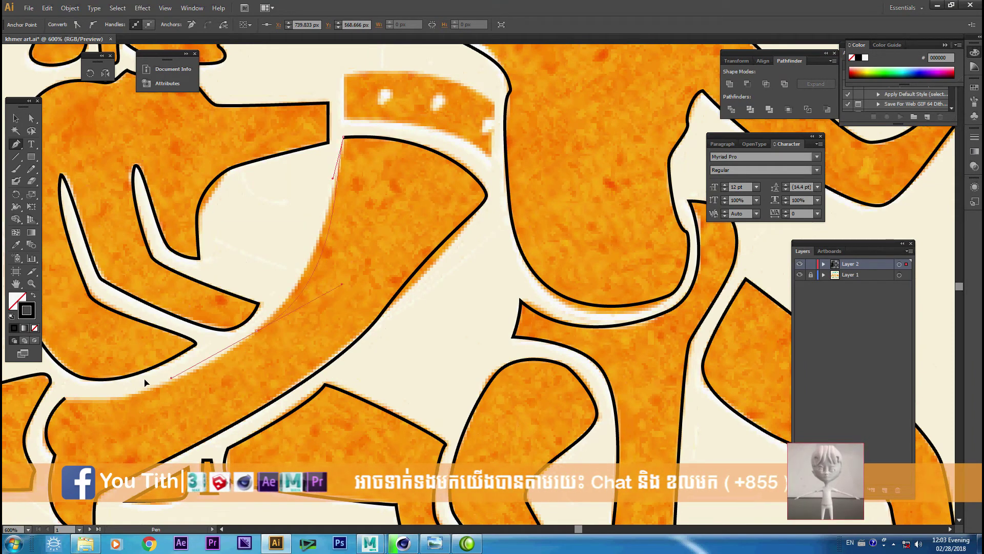
left_click(64, 397)
left_click_drag(43, 439, 53, 455)
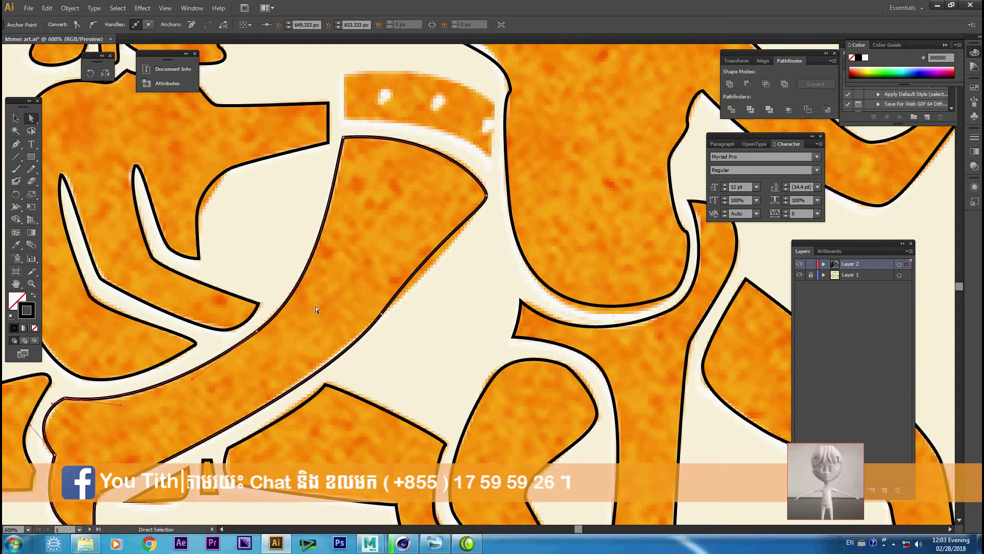
Drag an anchor's handles so the outline's curve fits the shape's edge.
left_click_drag(372, 310, 345, 285)
left_click(357, 287)
left_click_drag(419, 210, 402, 237)
left_click_drag(404, 288, 342, 459)
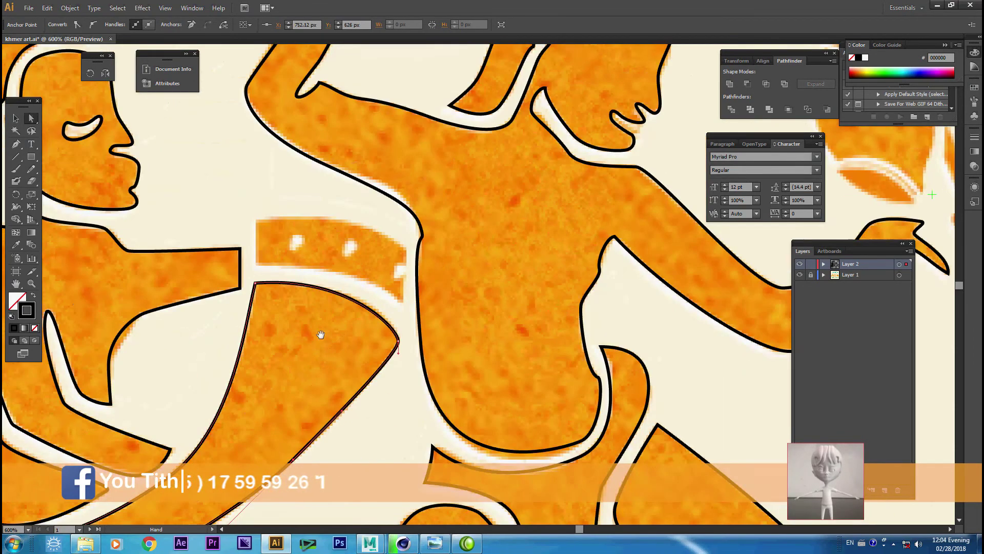
Trace and close a Pen outline around the belt band with its notched end.
left_click(255, 222)
left_click(256, 264)
left_click_drag(401, 301, 416, 336)
left_click(398, 277)
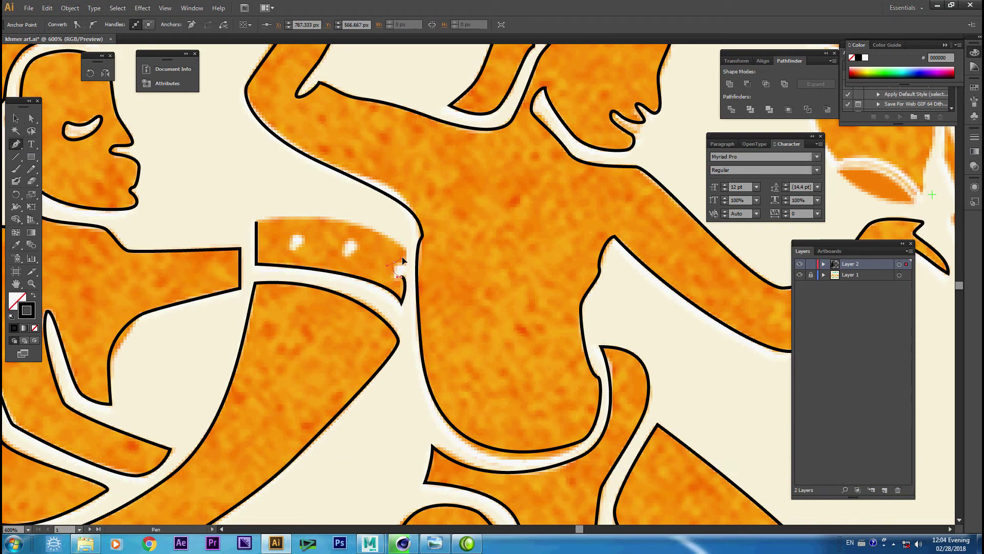
left_click_drag(257, 221, 212, 235)
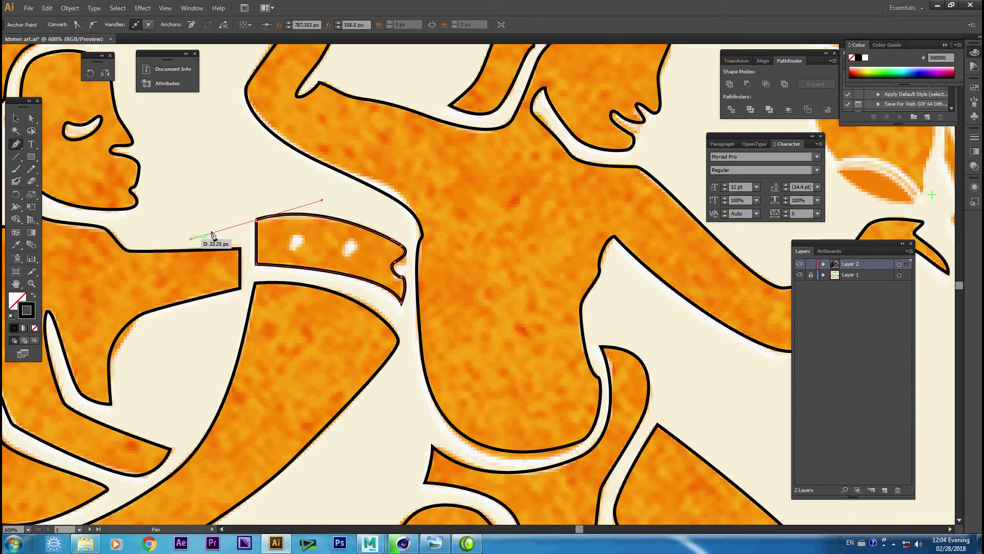
Zoom in and move the band's left anchor onto the band's corner.
left_click(274, 224)
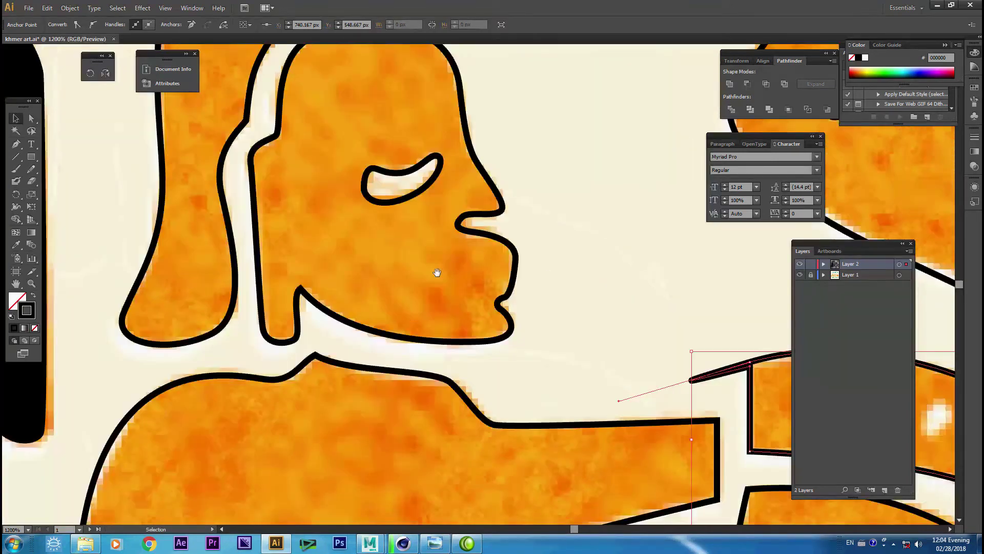
key("a")
left_click(438, 314)
key("v")
key("a")
left_click_drag(379, 330, 439, 318)
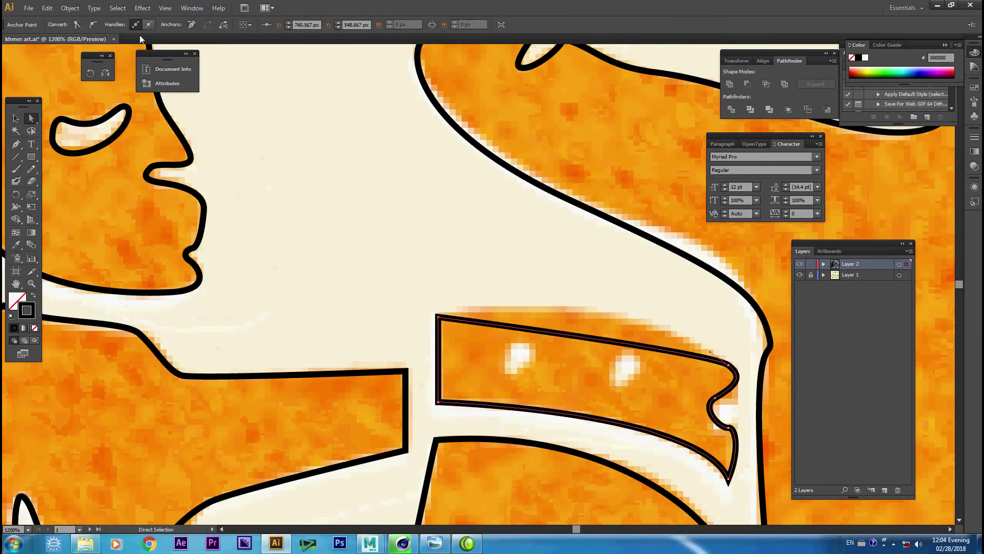
Reshape the band's top curve from its top-left anchor handle to fit the edge.
left_click_drag(489, 288, 242, 238)
left_click(191, 267)
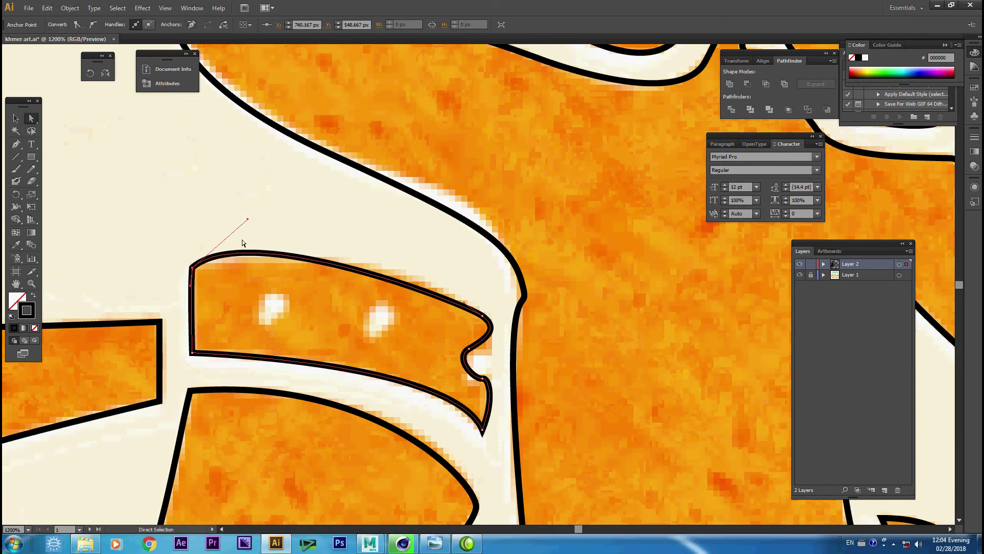
left_click(191, 267)
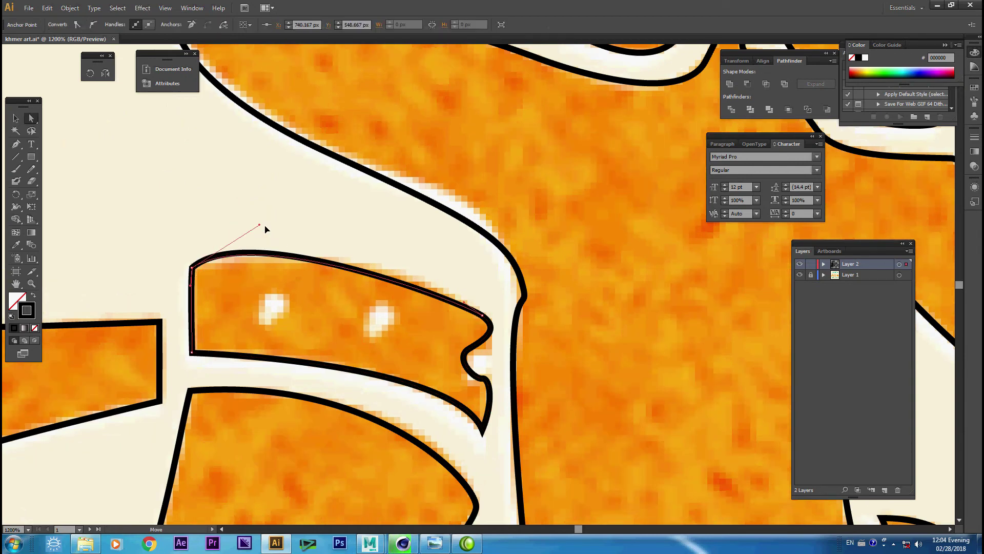
left_click_drag(249, 219, 281, 230)
left_click(464, 302)
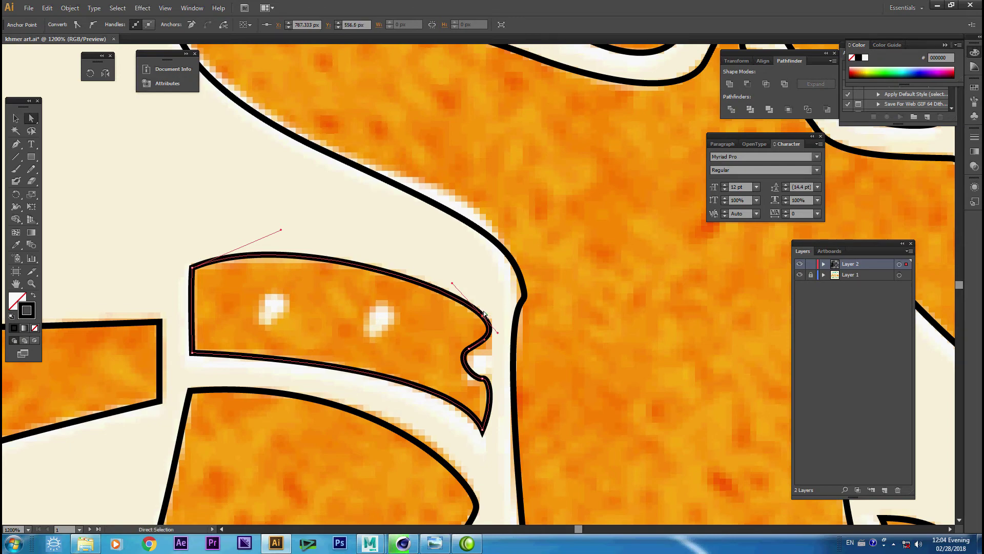
Nudge one anchor on the kneeling figure's arm outline to hug the orange shape.
scroll(466, 365, "down", 3)
scroll(466, 365, "down", 3)
scroll(518, 299, "left", 3)
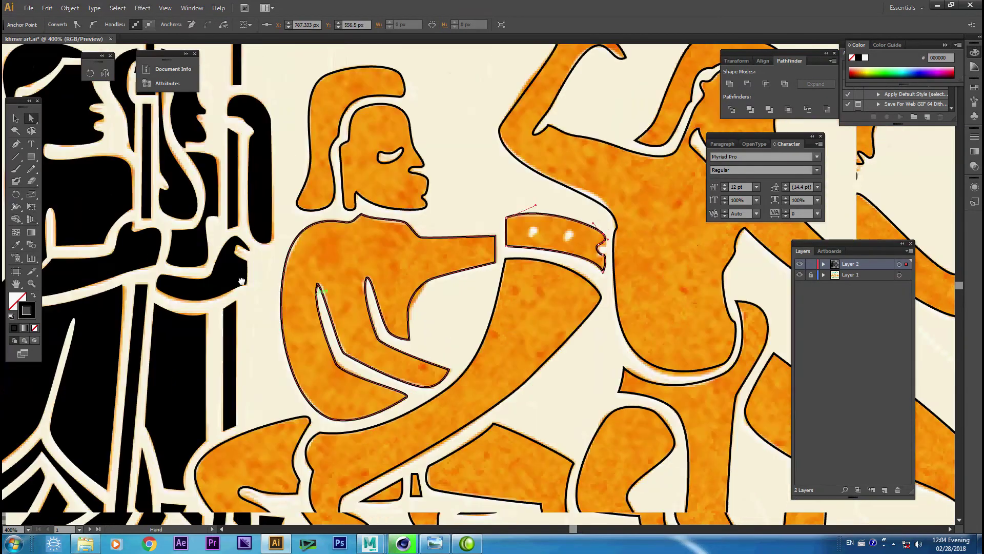
scroll(517, 300, "up", 3)
scroll(518, 299, "right", 5)
left_click(464, 243)
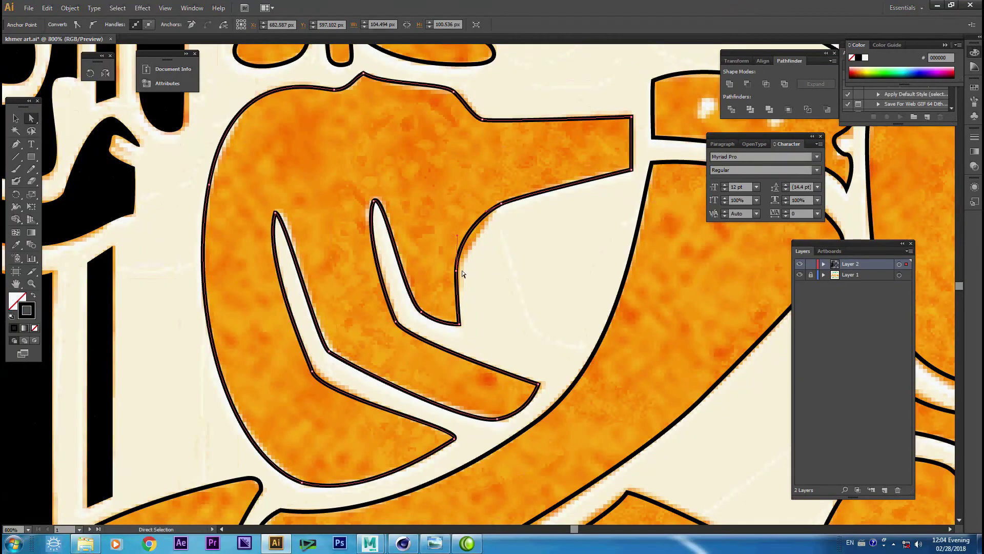
scroll(382, 201, "down", 2)
scroll(382, 201, "right", 3)
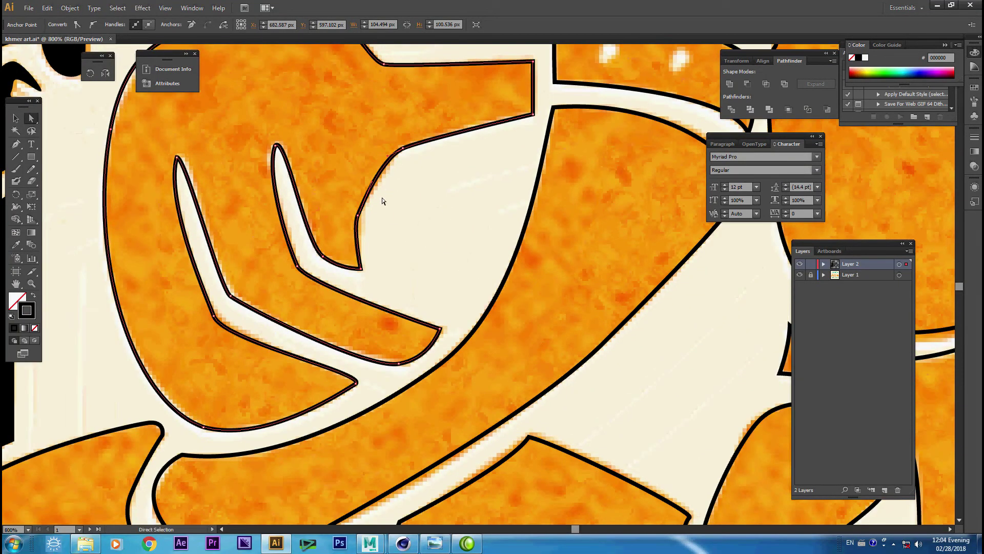
scroll(382, 201, "up", 1)
scroll(326, 212, "right", 3)
left_click_drag(315, 227, 321, 227)
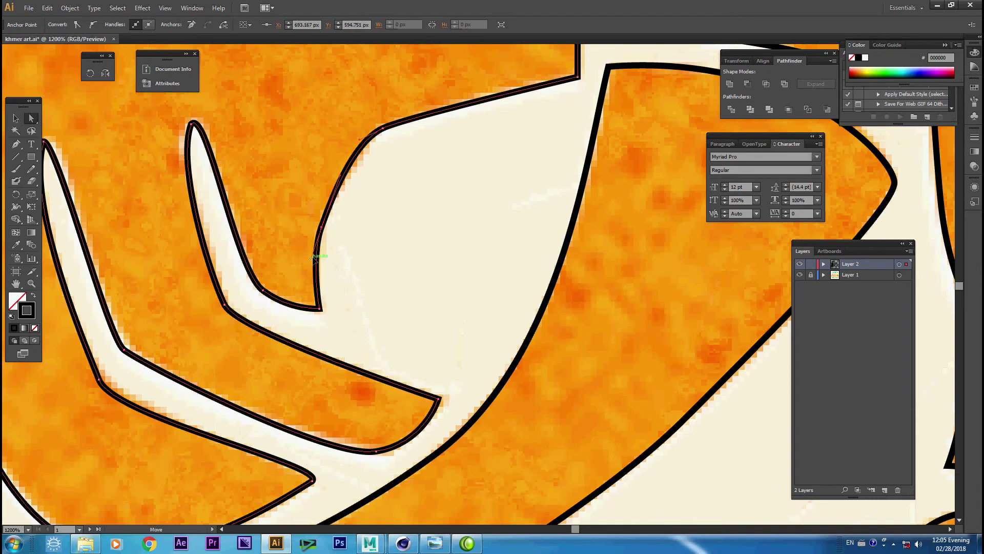
scroll(357, 219, "down", 1)
scroll(339, 224, "down", 1)
scroll(342, 230, "left", 3)
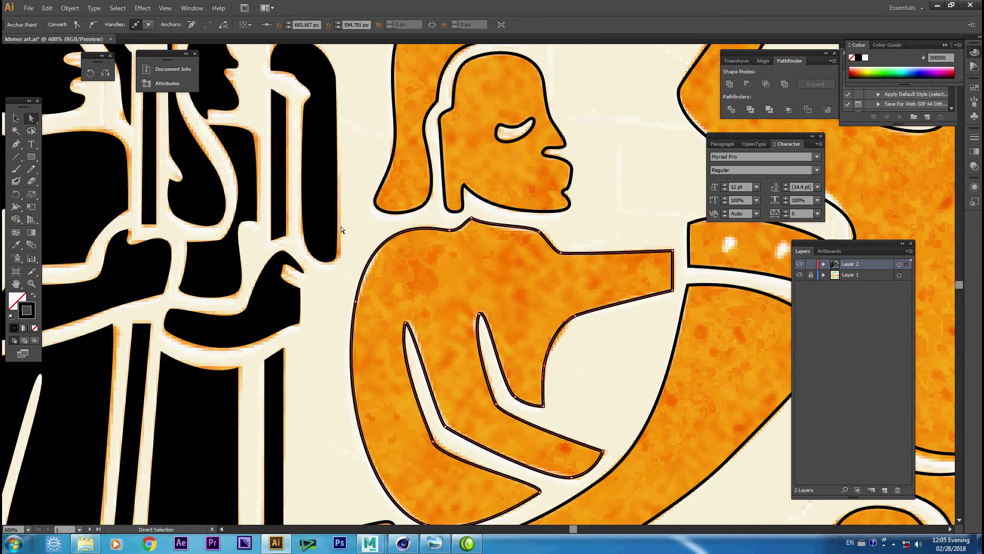
scroll(358, 252, "down", 1)
scroll(226, 258, "down", 2)
scroll(227, 257, "right", 2)
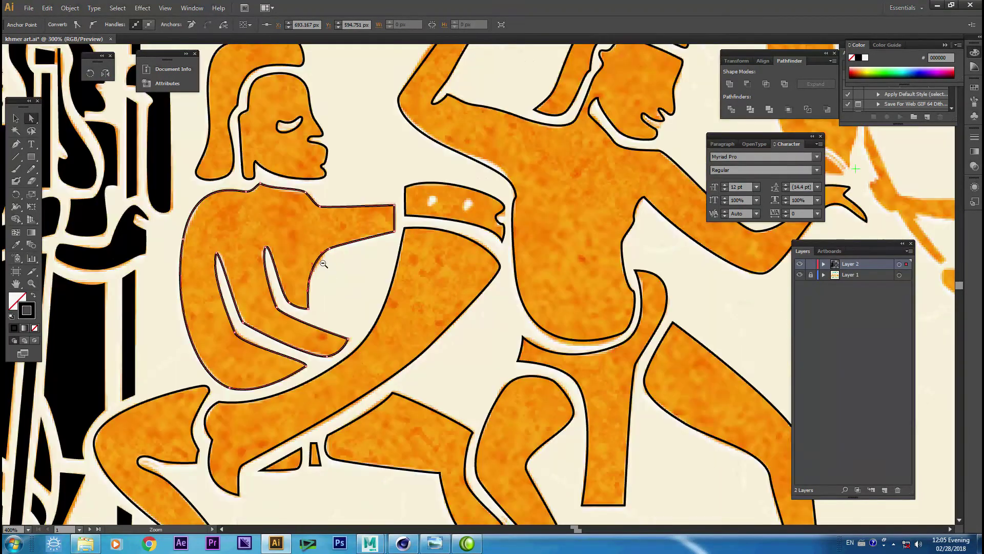
scroll(324, 263, "down", 2)
scroll(256, 231, "left", 3)
scroll(107, 175, "right", 1)
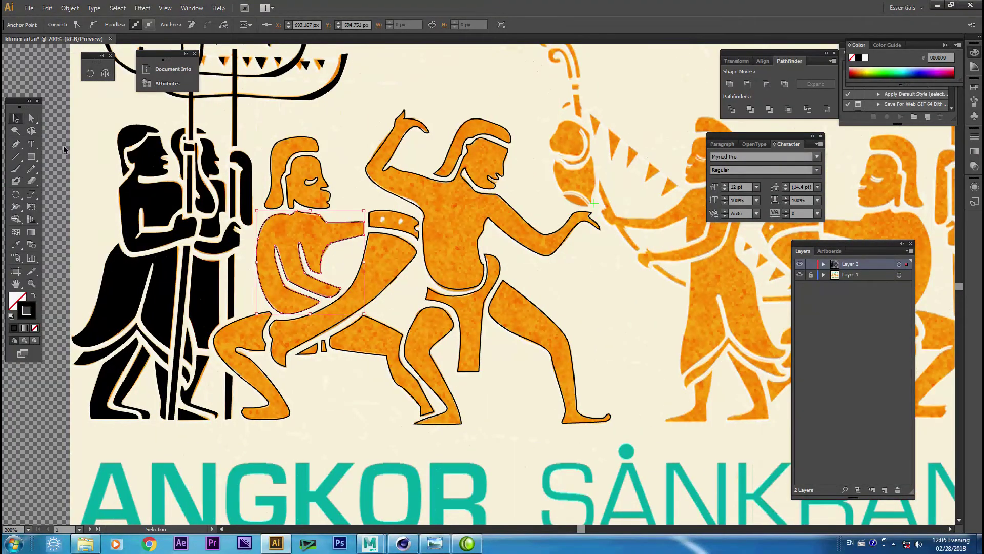
Fill both traced dancing figures with a strong red colour.
left_click_drag(609, 109, 263, 431)
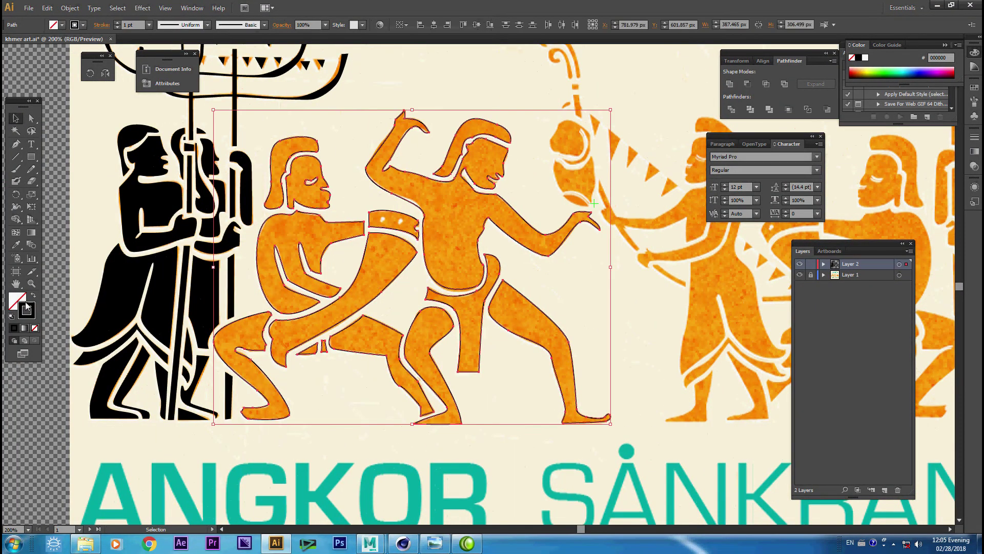
double_click(27, 308)
left_click_drag(571, 286, 608, 287)
left_click(722, 285)
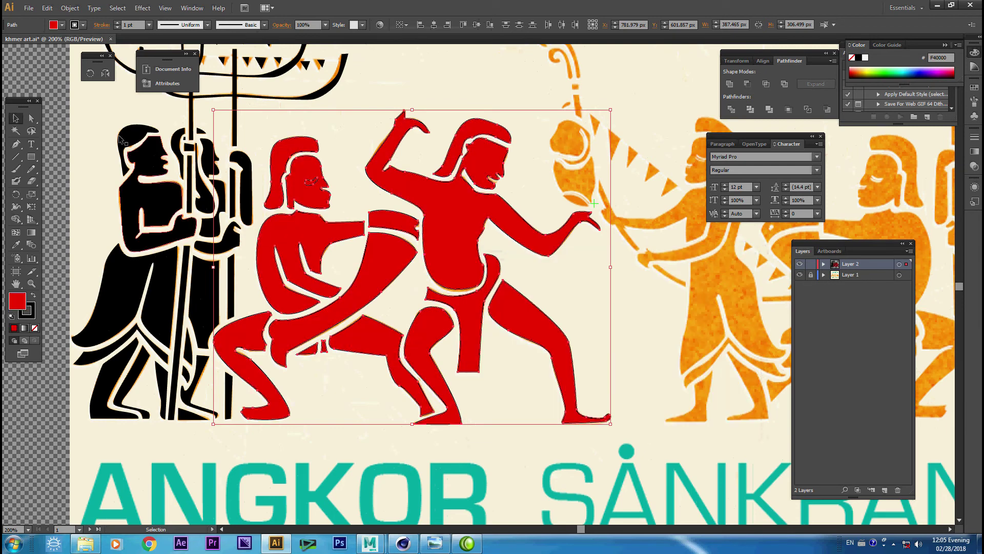
left_click(66, 88)
Pull the right dancer's lower waist curve down to match the reference, then view the whole artwork.
key("ctrl+plus")
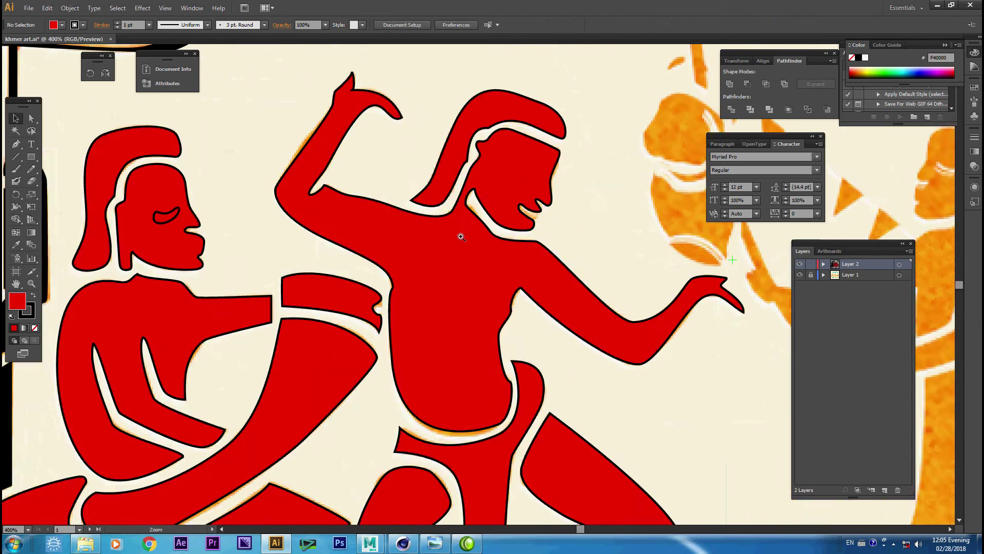
key("ctrl+plus")
left_click(298, 266)
left_click(31, 118)
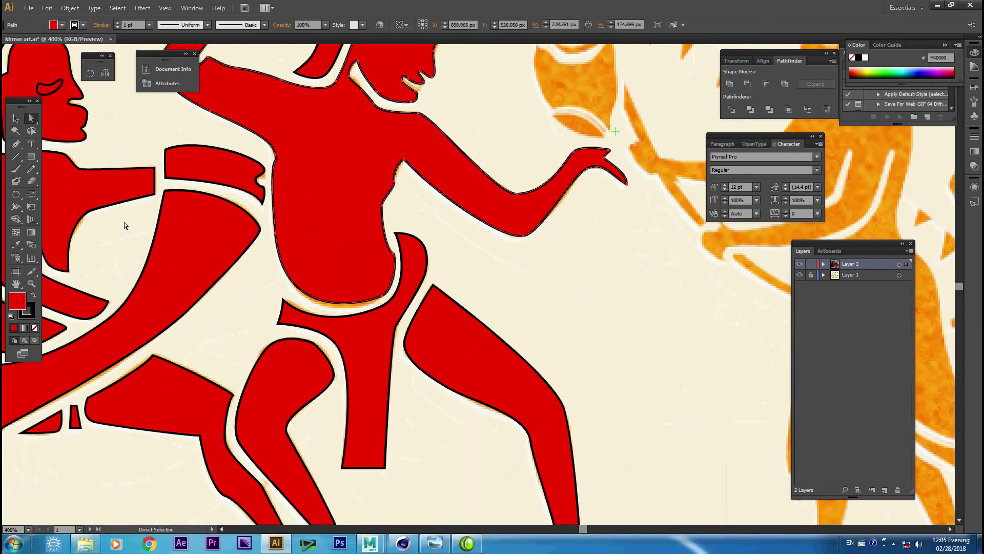
left_click(371, 302)
left_click_drag(381, 299, 383, 301)
left_click(446, 286)
scroll(411, 323, "right", 5)
scroll(349, 201, "down", 1)
scroll(349, 200, "down", 2)
scroll(350, 201, "down", 1)
left_click_drag(409, 251, 382, 251)
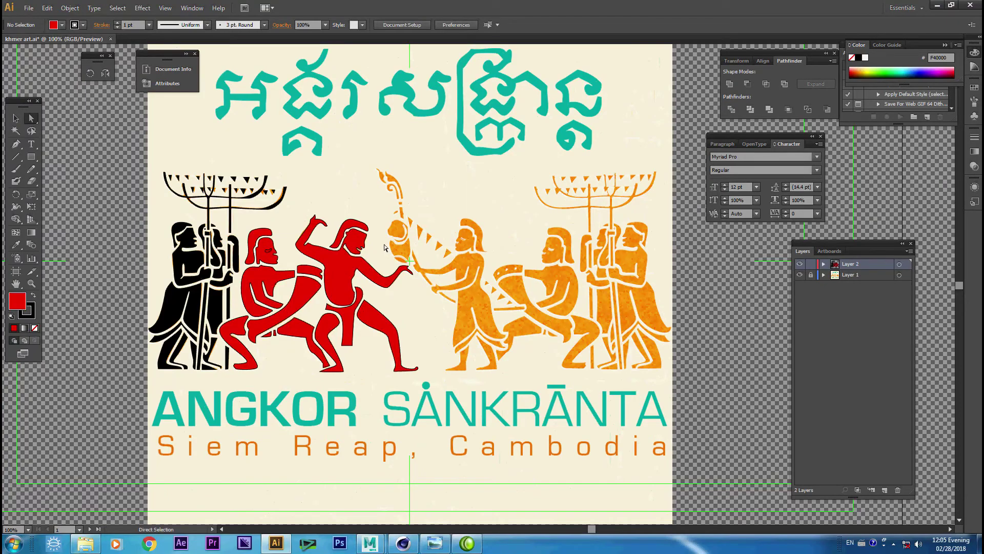
Set the red belt shape's fill to None to reveal the reference.
scroll(249, 263, "up", 1)
scroll(248, 262, "up", 1)
scroll(249, 262, "up", 1)
left_click(447, 284)
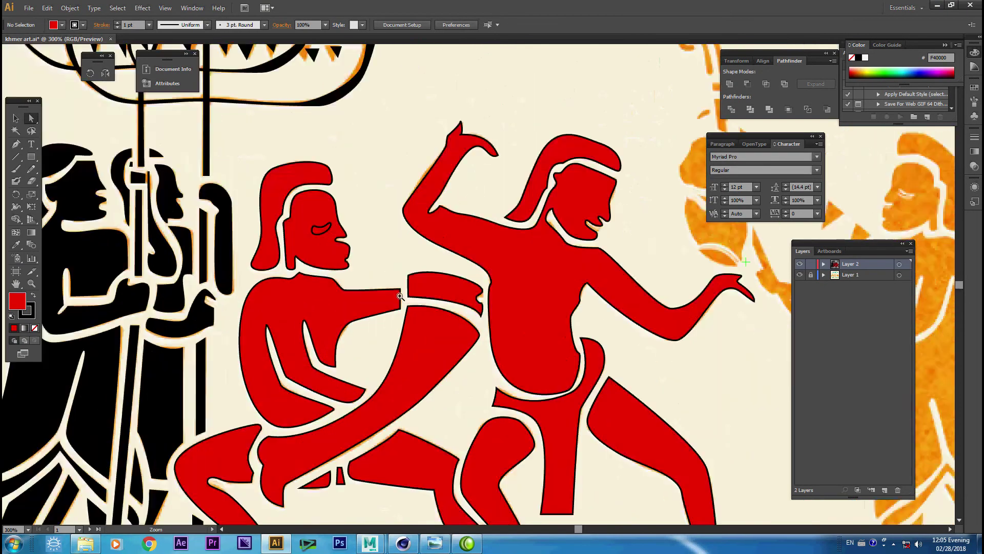
left_click(36, 328)
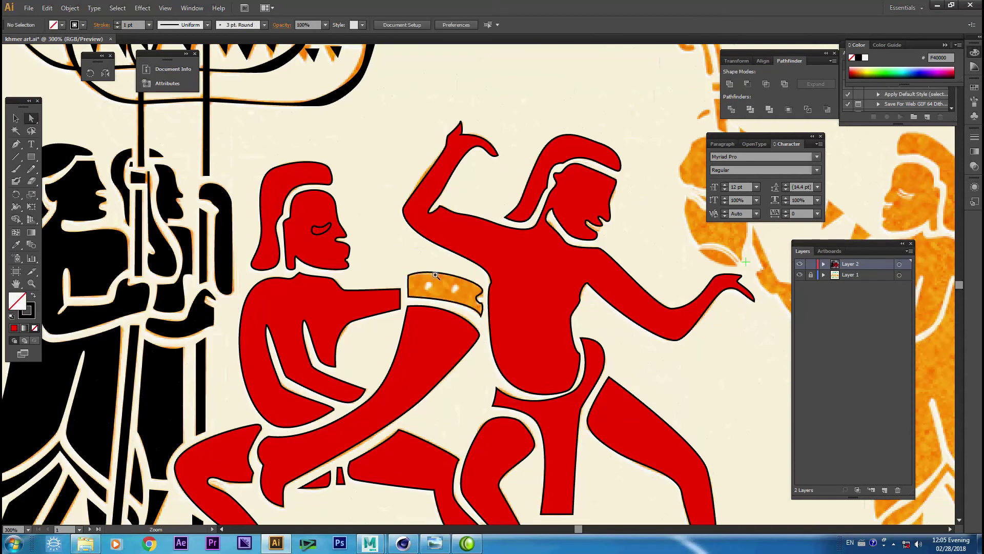
scroll(429, 294, "up", 2)
scroll(428, 295, "up", 3)
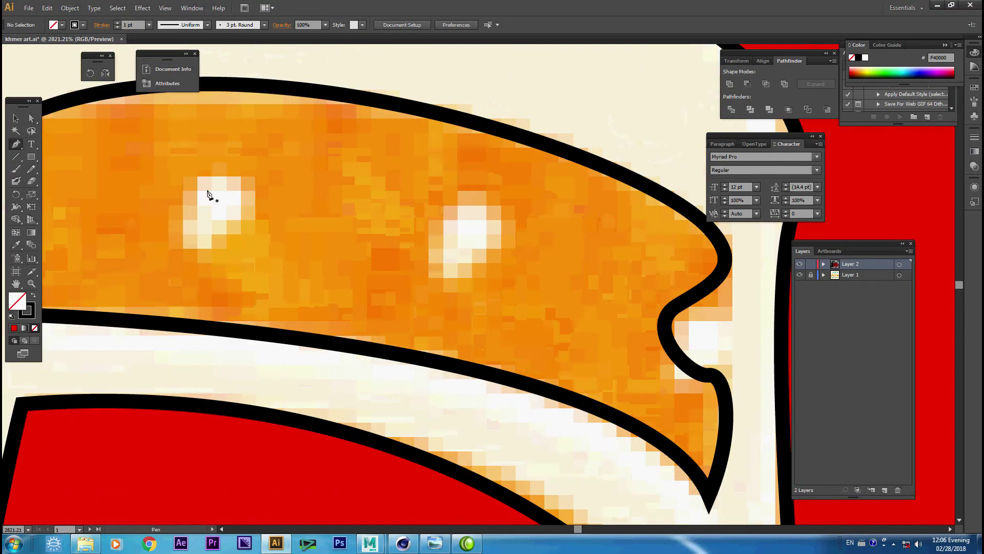
Trace a closed outline around the left belt hole with a sharp closing corner.
left_click(203, 174)
left_click_drag(248, 192, 263, 193)
left_click(203, 237)
left_click_drag(202, 174, 241, 162)
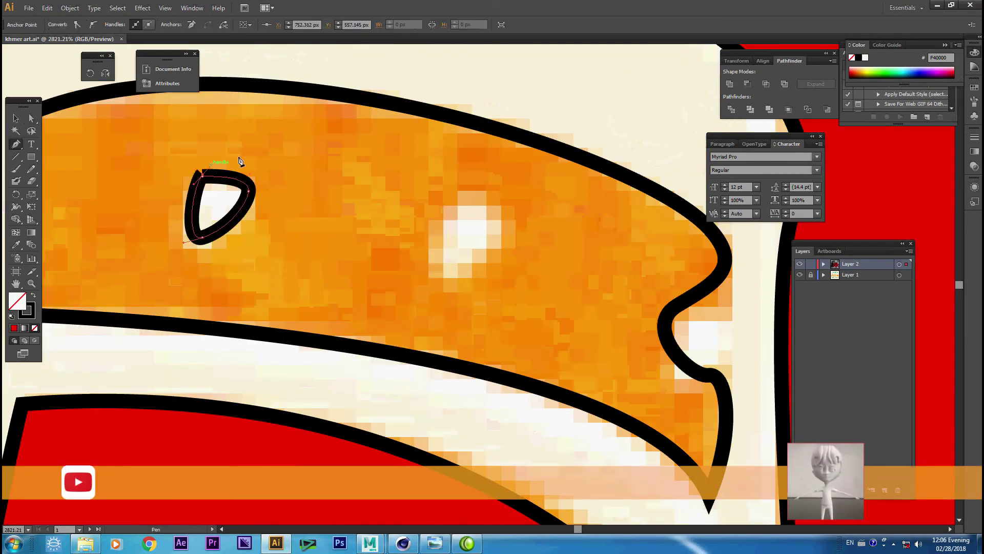
key("ctrl+z")
left_click(203, 175)
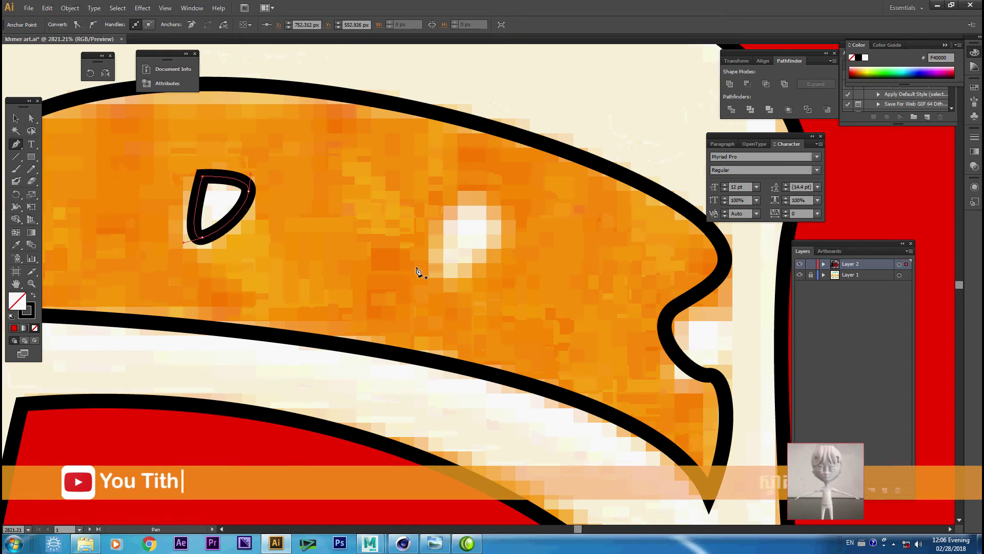
Trace a closed outline around the right belt hole.
left_click(457, 202)
left_click(446, 274)
left_click(463, 203)
left_click(504, 237)
left_click_drag(435, 286, 424, 273)
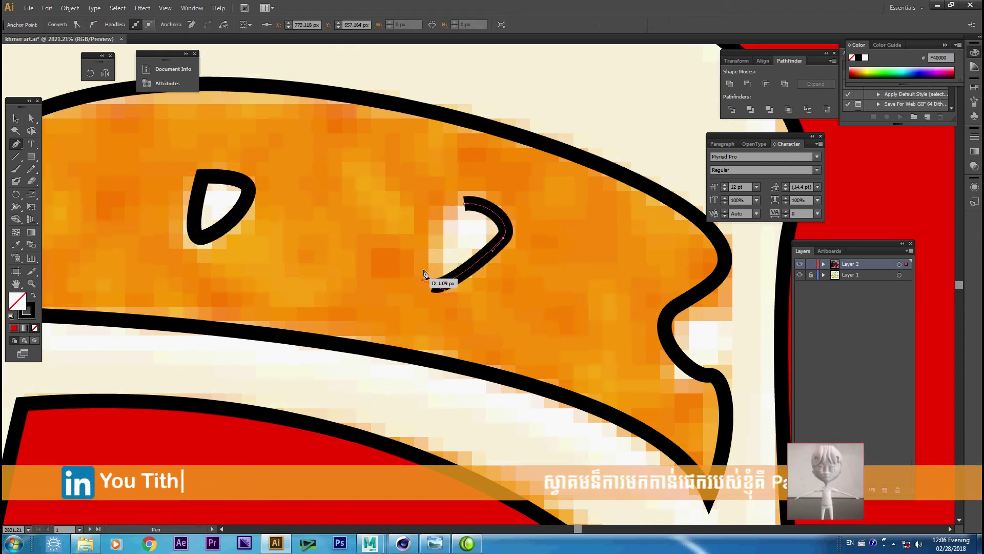
left_click(466, 203)
Remove the right hole's extra top anchors and round its top-left corner.
left_click_drag(466, 204, 424, 204)
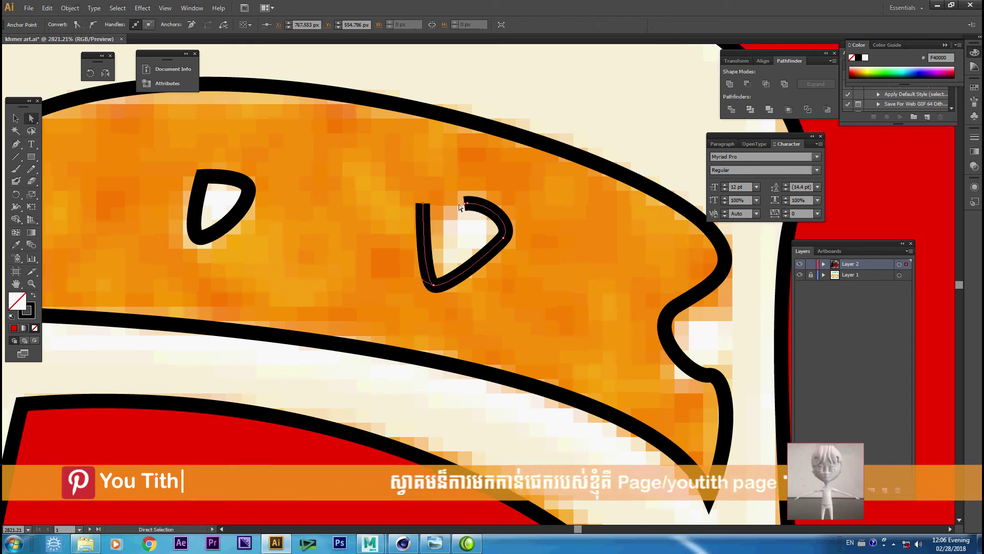
right_click(468, 206)
left_click(500, 211)
right_click(464, 208)
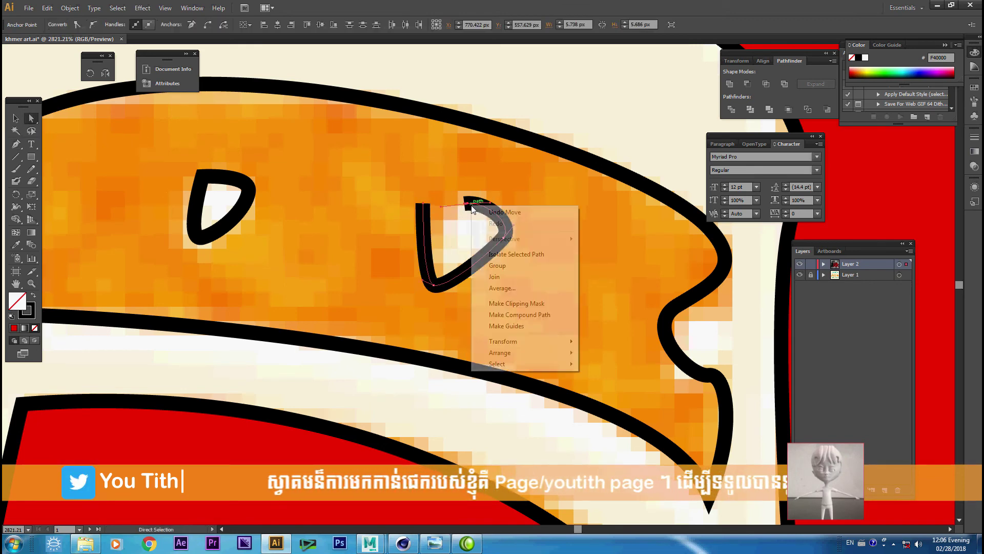
left_click(500, 276)
left_click(467, 201)
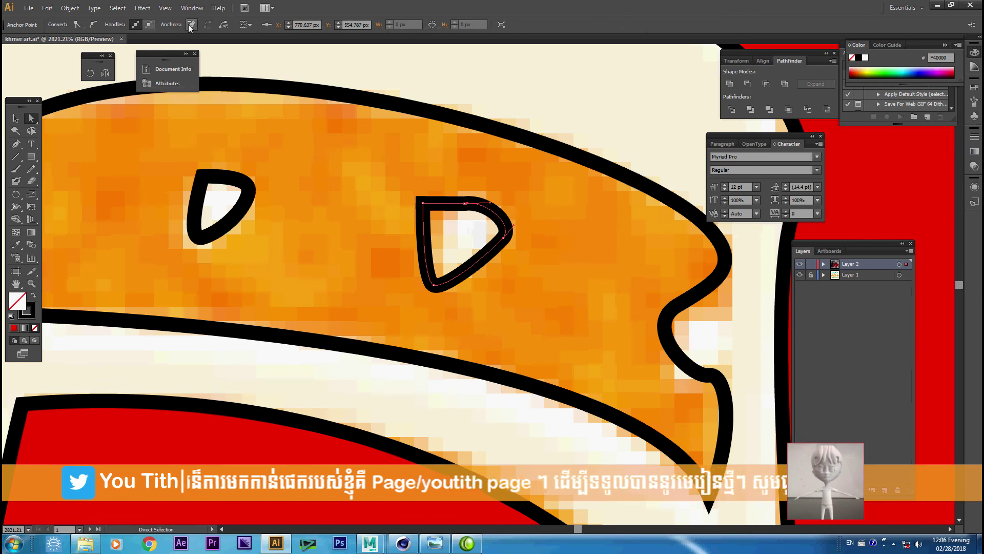
left_click(465, 203)
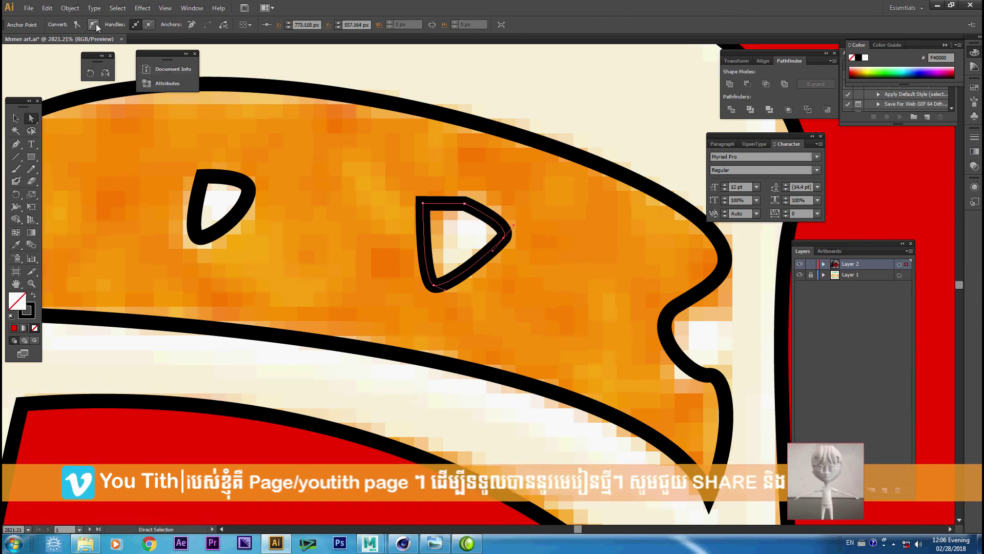
left_click(460, 208)
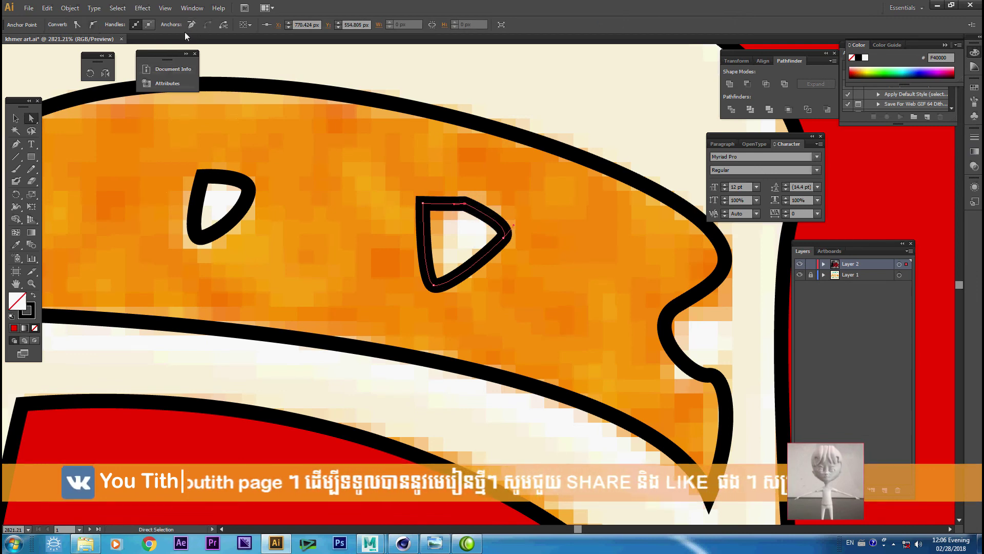
key("ctrl+z")
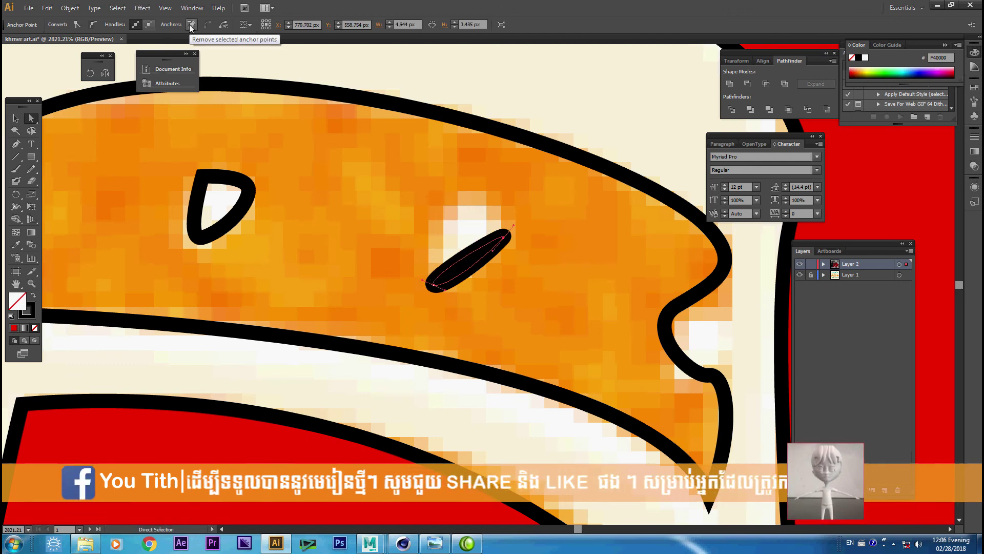
left_click_drag(424, 204, 441, 193)
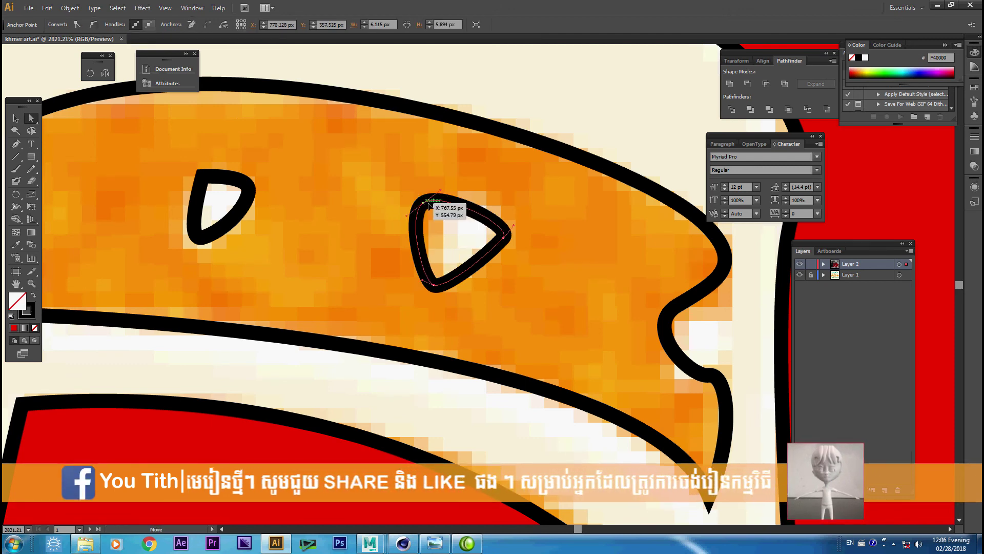
left_click(227, 169)
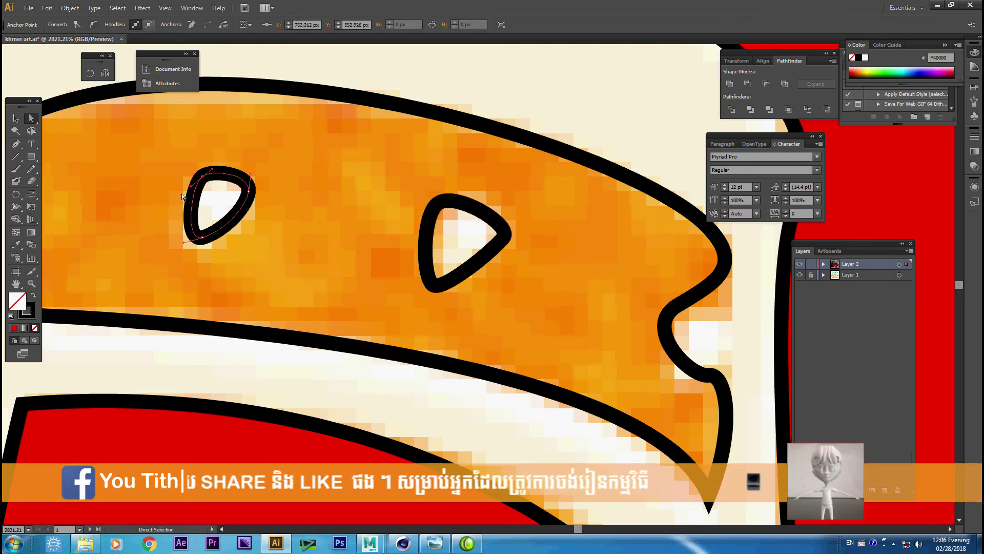
left_click(357, 201)
key("ctrl+minus")
key("ctrl+minus")
key("ctrl+minus")
left_click_drag(458, 116, 515, 212)
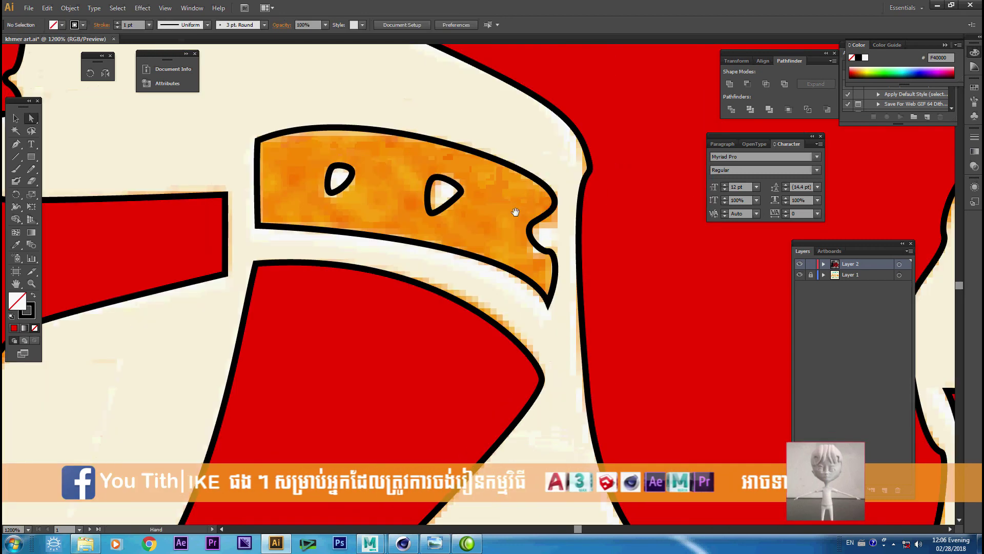
Smooth the belt's pointed end by extending the tip anchors' handles.
key("ctrl+plus")
left_click_drag(481, 252, 396, 154)
key("a")
left_click(382, 251)
left_click_drag(406, 280, 421, 291)
left_click(347, 308)
mouse_move(363, 346)
left_mouse_down()
mouse_move(388, 241)
mouse_move(268, 235)
left_mouse_up()
left_click(401, 368)
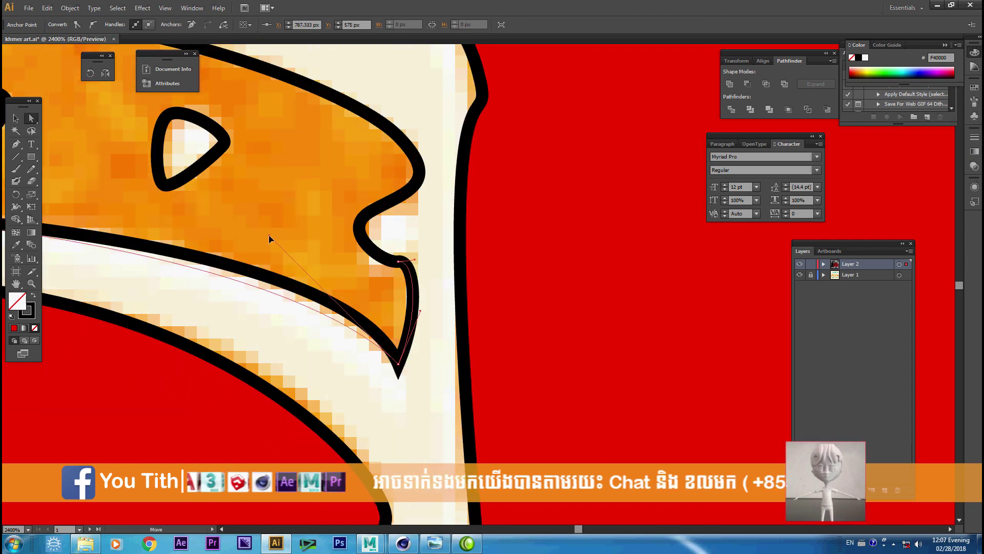
left_click_drag(421, 310, 435, 321)
scroll(380, 266, "down", 2)
scroll(381, 266, "down", 3)
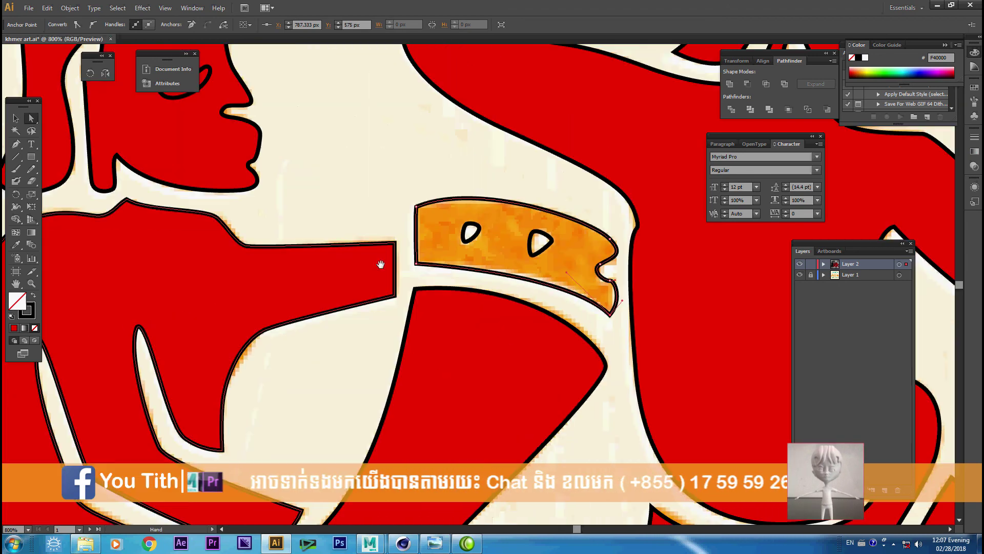
scroll(380, 266, "down", 2)
left_click_drag(398, 261, 422, 301)
Select the belt and its holes, dismiss the Join error, and merge them with Pathfinder Unite.
left_click(397, 361)
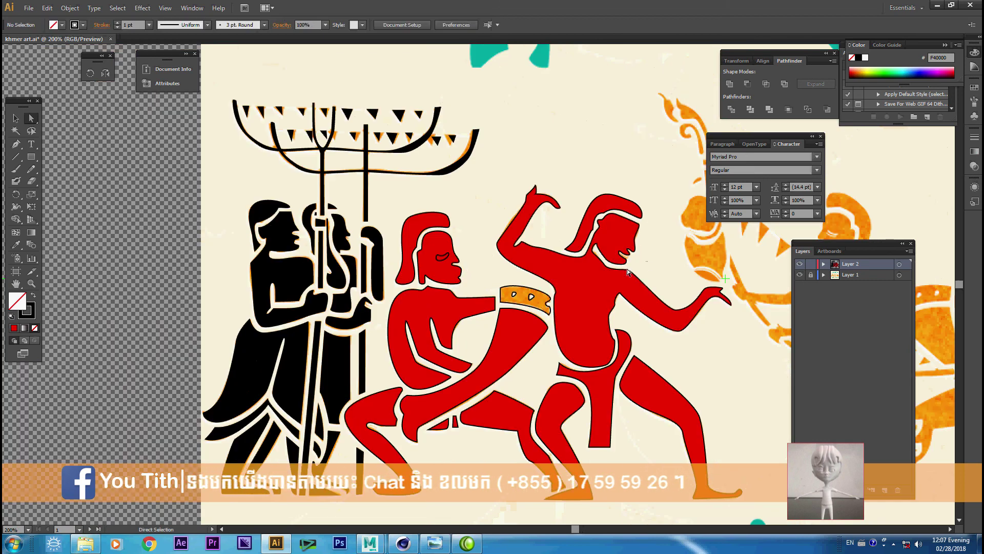
key("v")
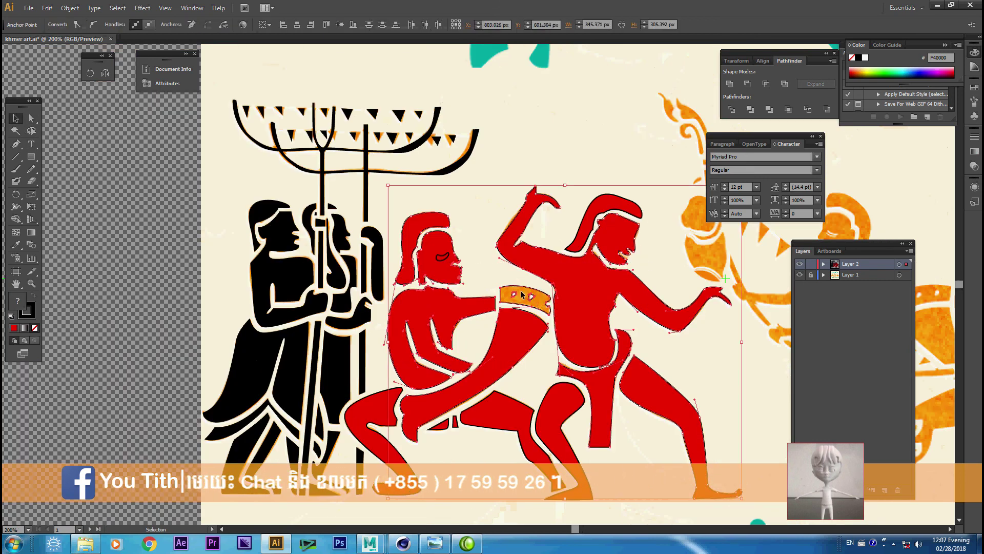
left_click(522, 294)
right_click(502, 291)
left_click(528, 356)
left_click(590, 292)
left_click(730, 84)
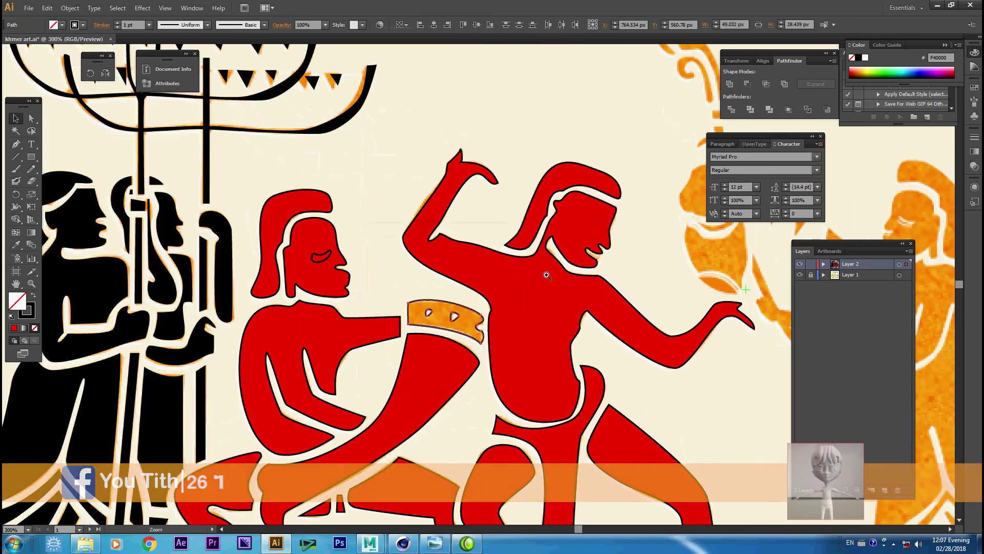
scroll(622, 263, "up", 2)
mouse_move(539, 223)
left_mouse_down()
mouse_move(521, 223)
mouse_move(550, 162)
left_mouse_up()
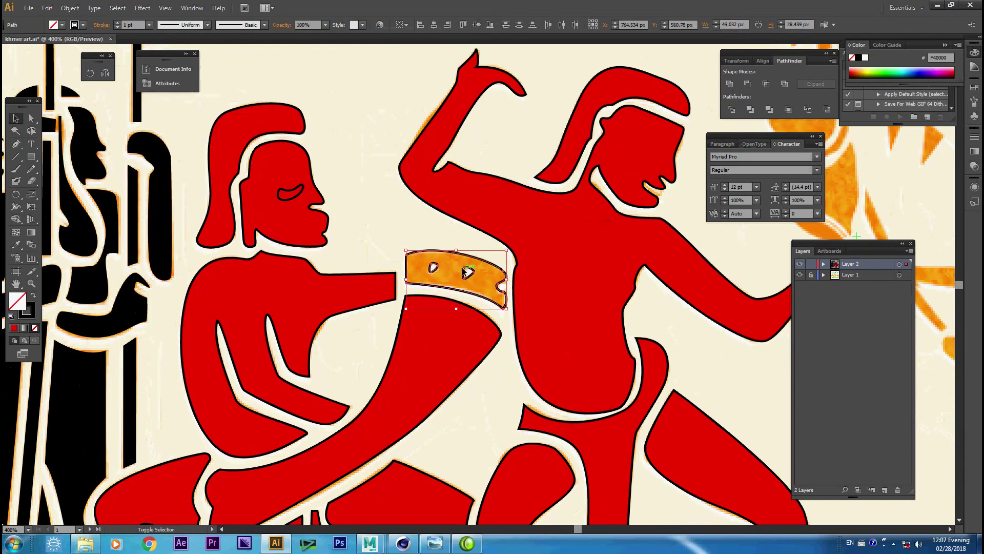
Fill the belt band red and deselect it to check that its two holes show through.
left_click(15, 328)
left_click(440, 262)
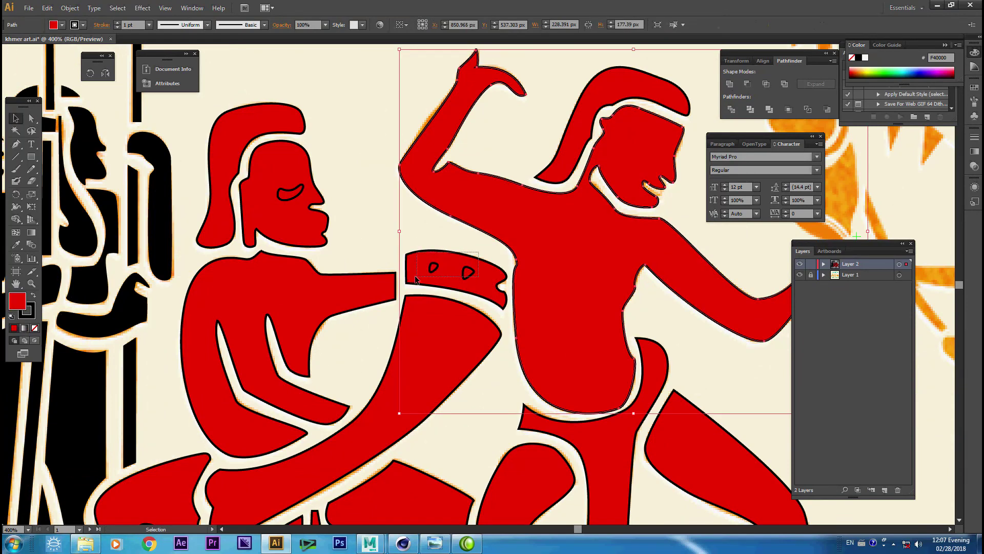
left_click(428, 222, "ctrl")
Switch the right dancer's fill to None and back to red, then zoom out to the whole scene.
left_click_drag(428, 221, 442, 198)
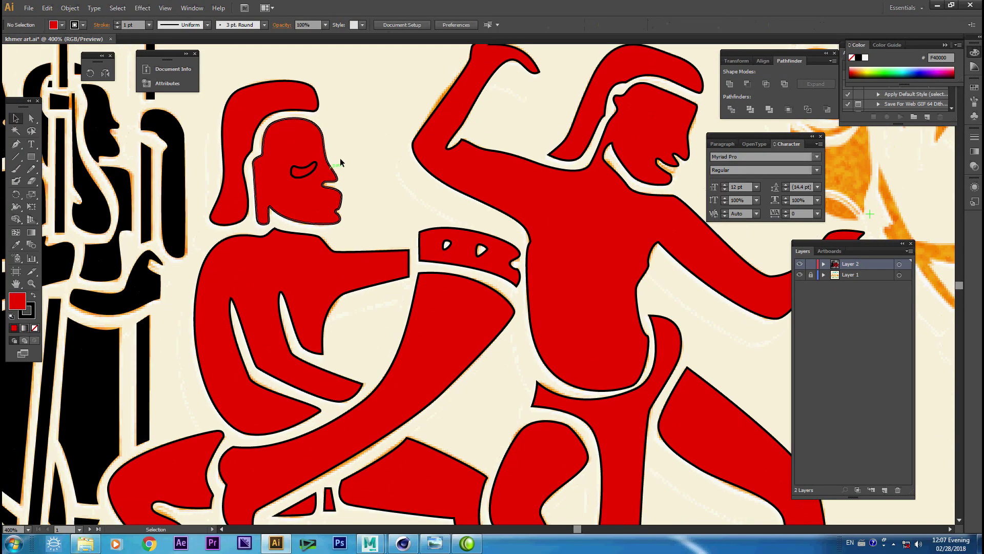
left_click_drag(372, 167, 264, 265)
left_click(518, 201)
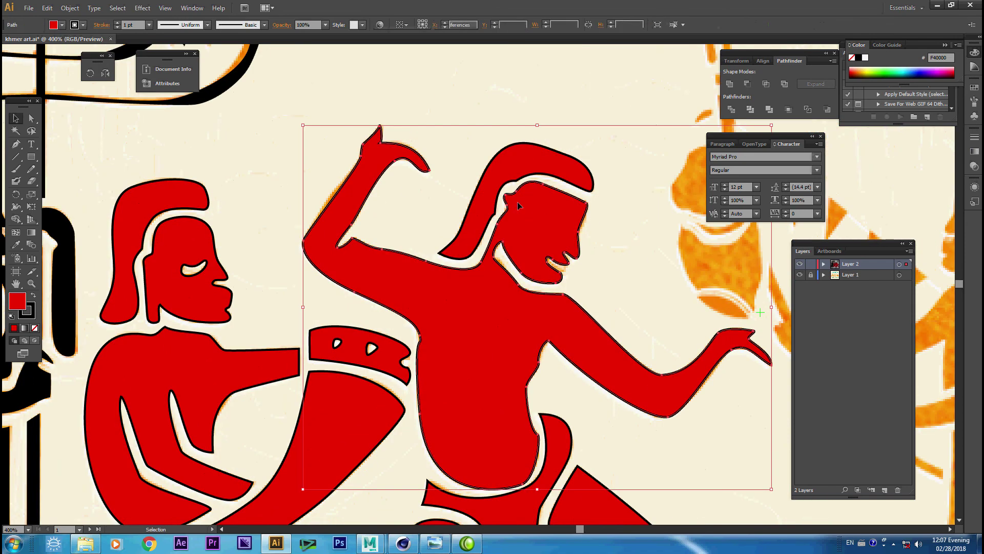
left_click(34, 328)
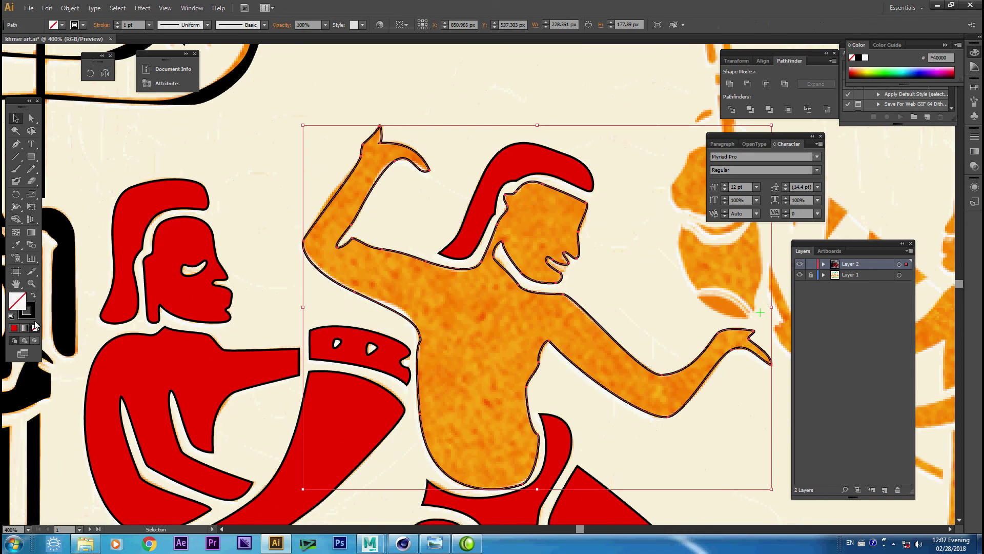
left_click(14, 328)
left_click(246, 275)
left_click_drag(396, 315, 403, 259)
key("ctrl+minus")
key("ctrl+minus")
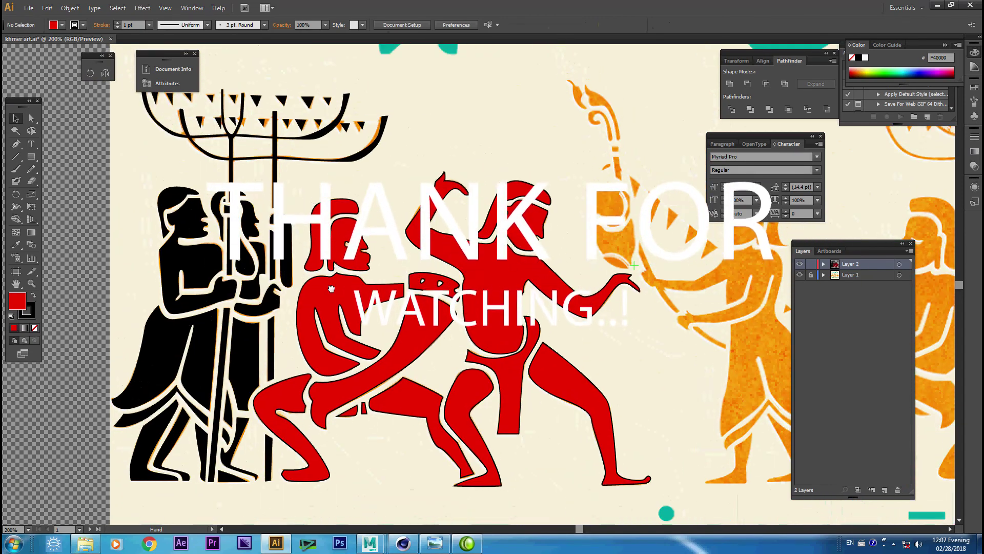